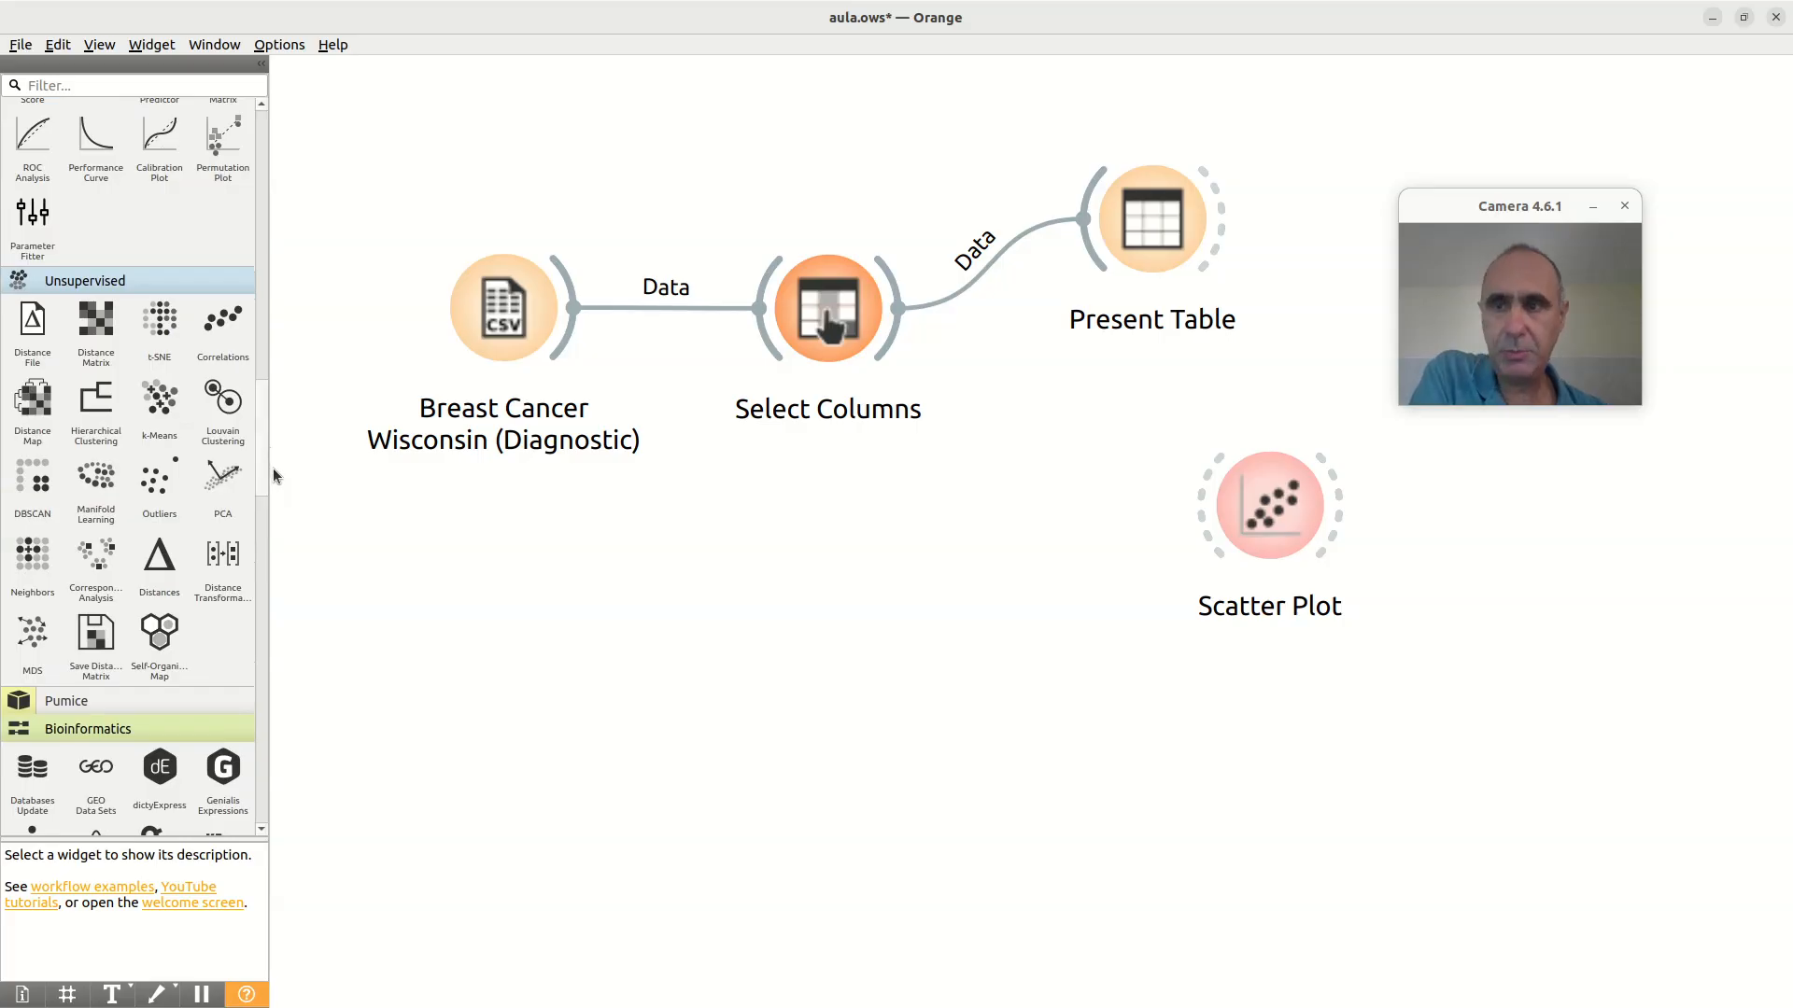
Step: Add a k-Means widget to the workflow and place it between Select Columns and Scatter Plot, moving Scatter Plot to make room
left_click(160, 401)
left_click_drag(1133, 322, 1024, 527)
left_click_drag(1278, 517, 1399, 528)
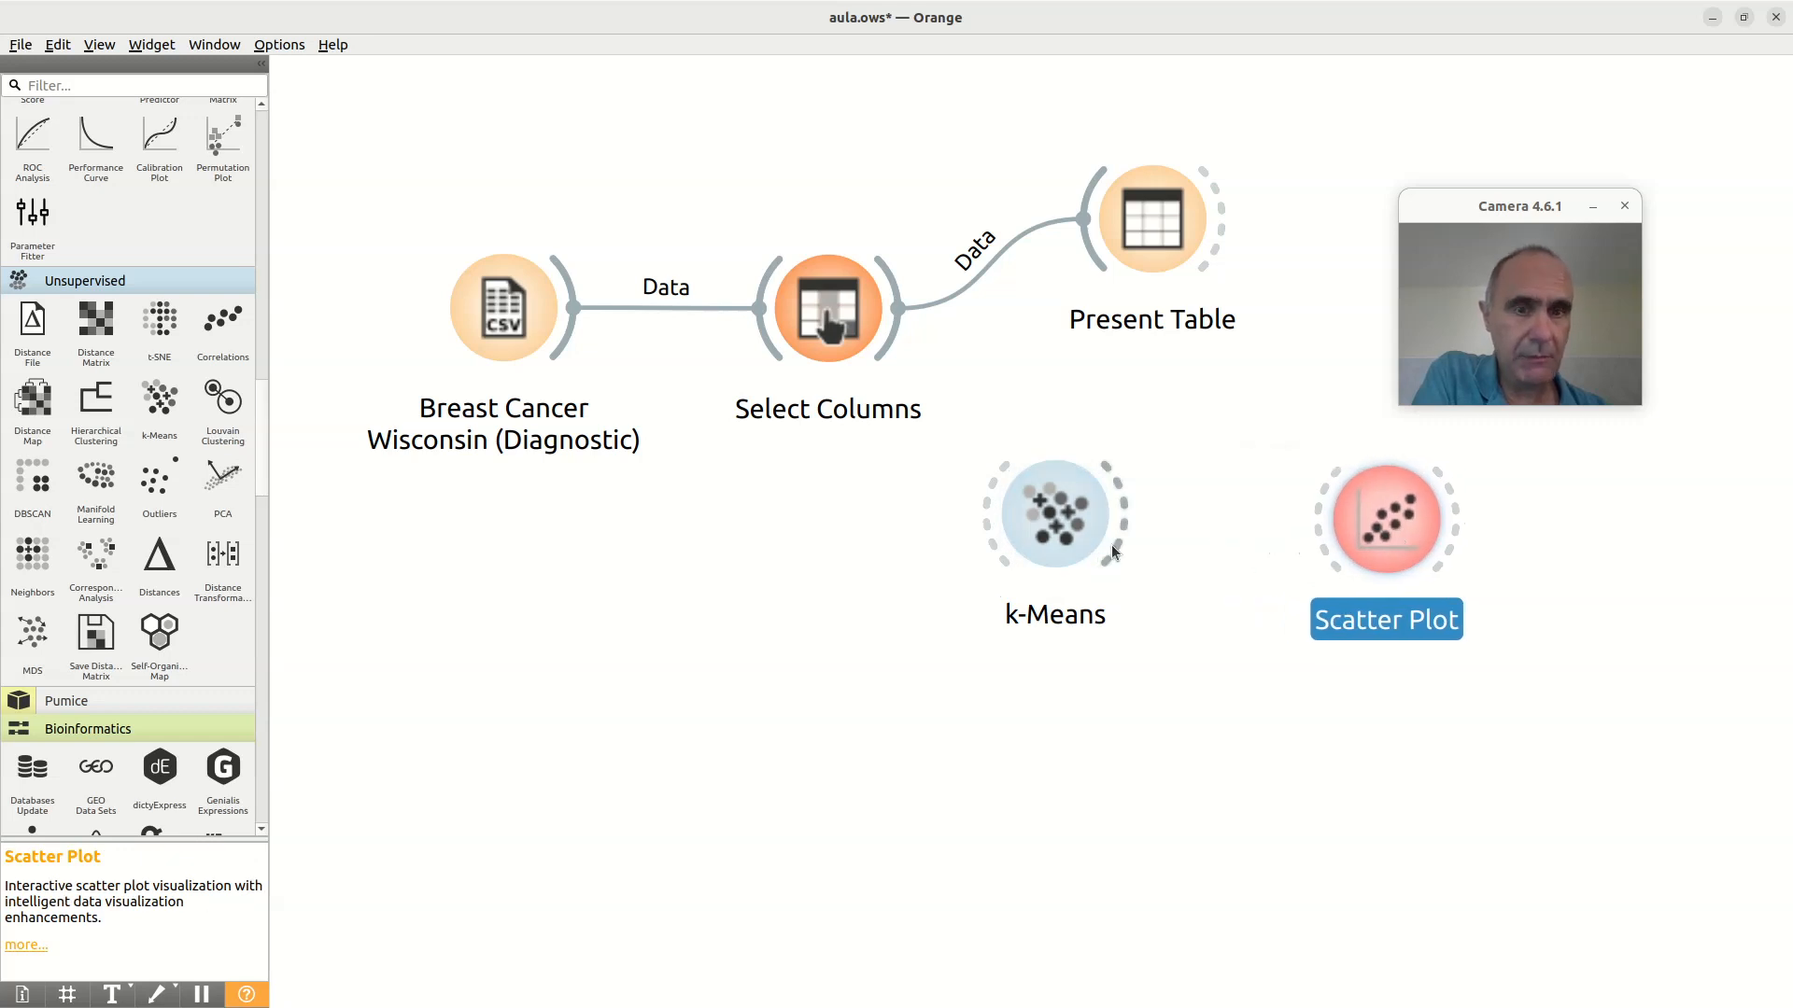
left_click_drag(1066, 532, 1092, 534)
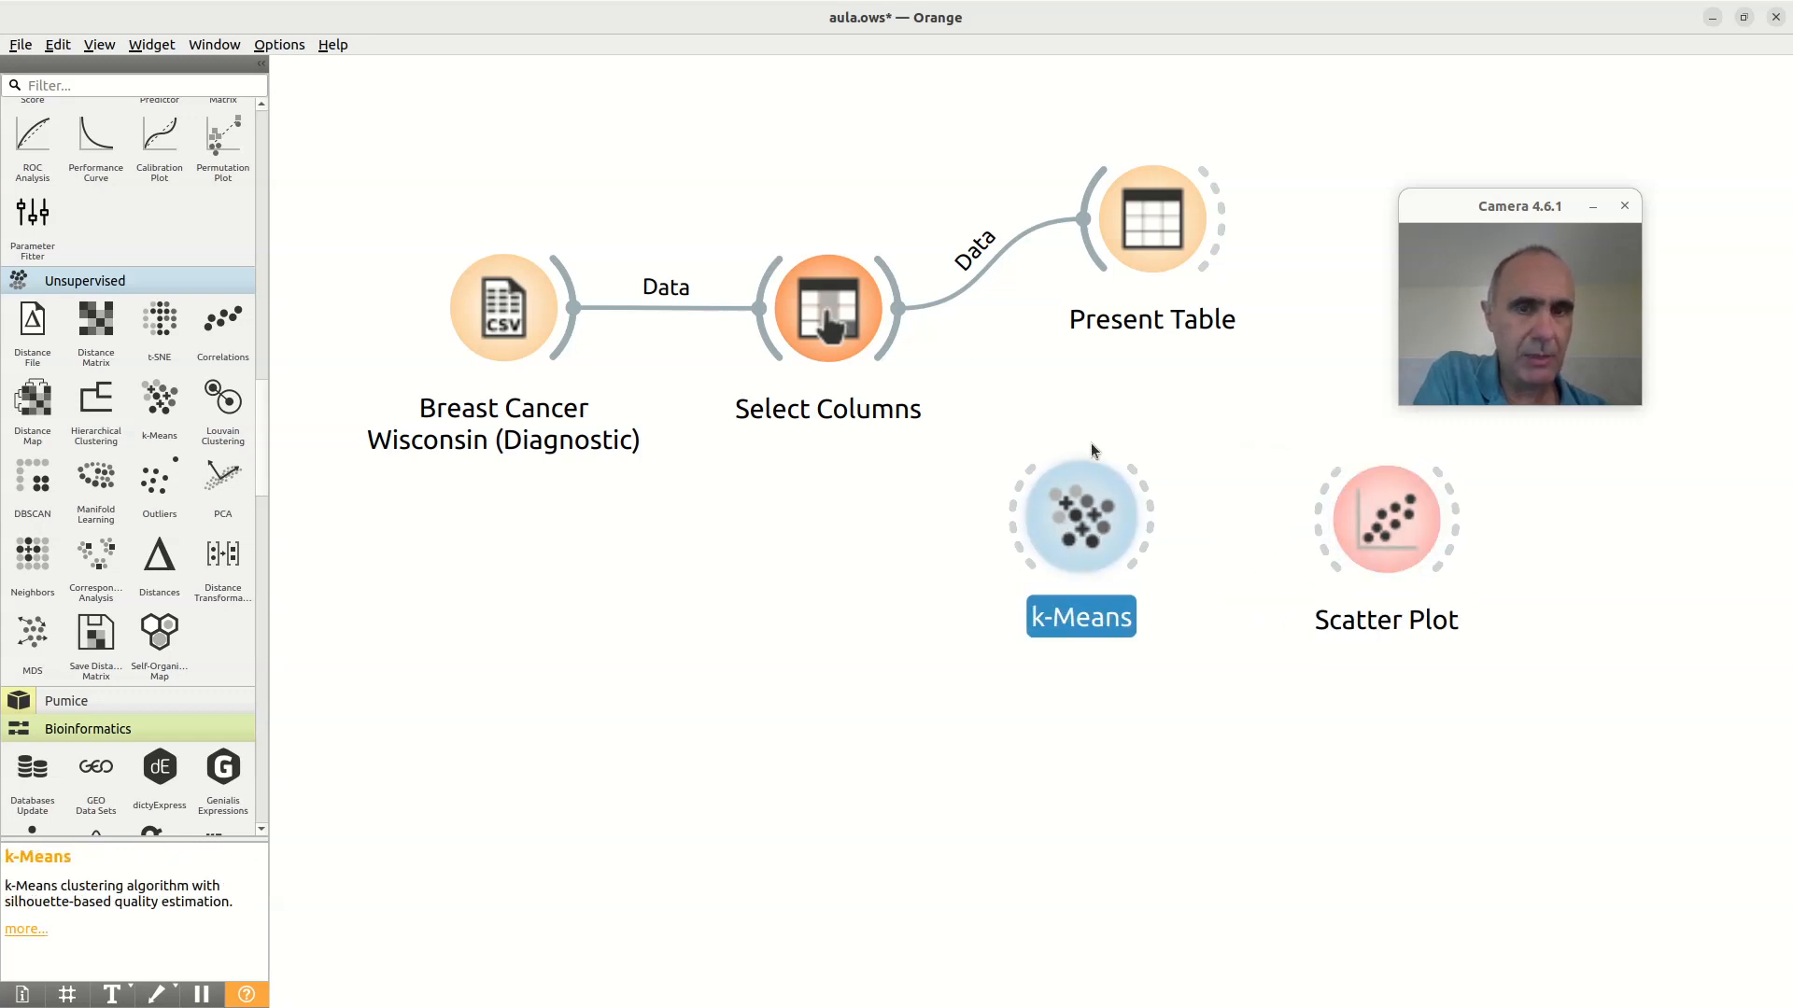
Step: Link the Select Columns output to k-Means and the k-Means output to Scatter Plot
left_click_drag(896, 355, 1026, 490)
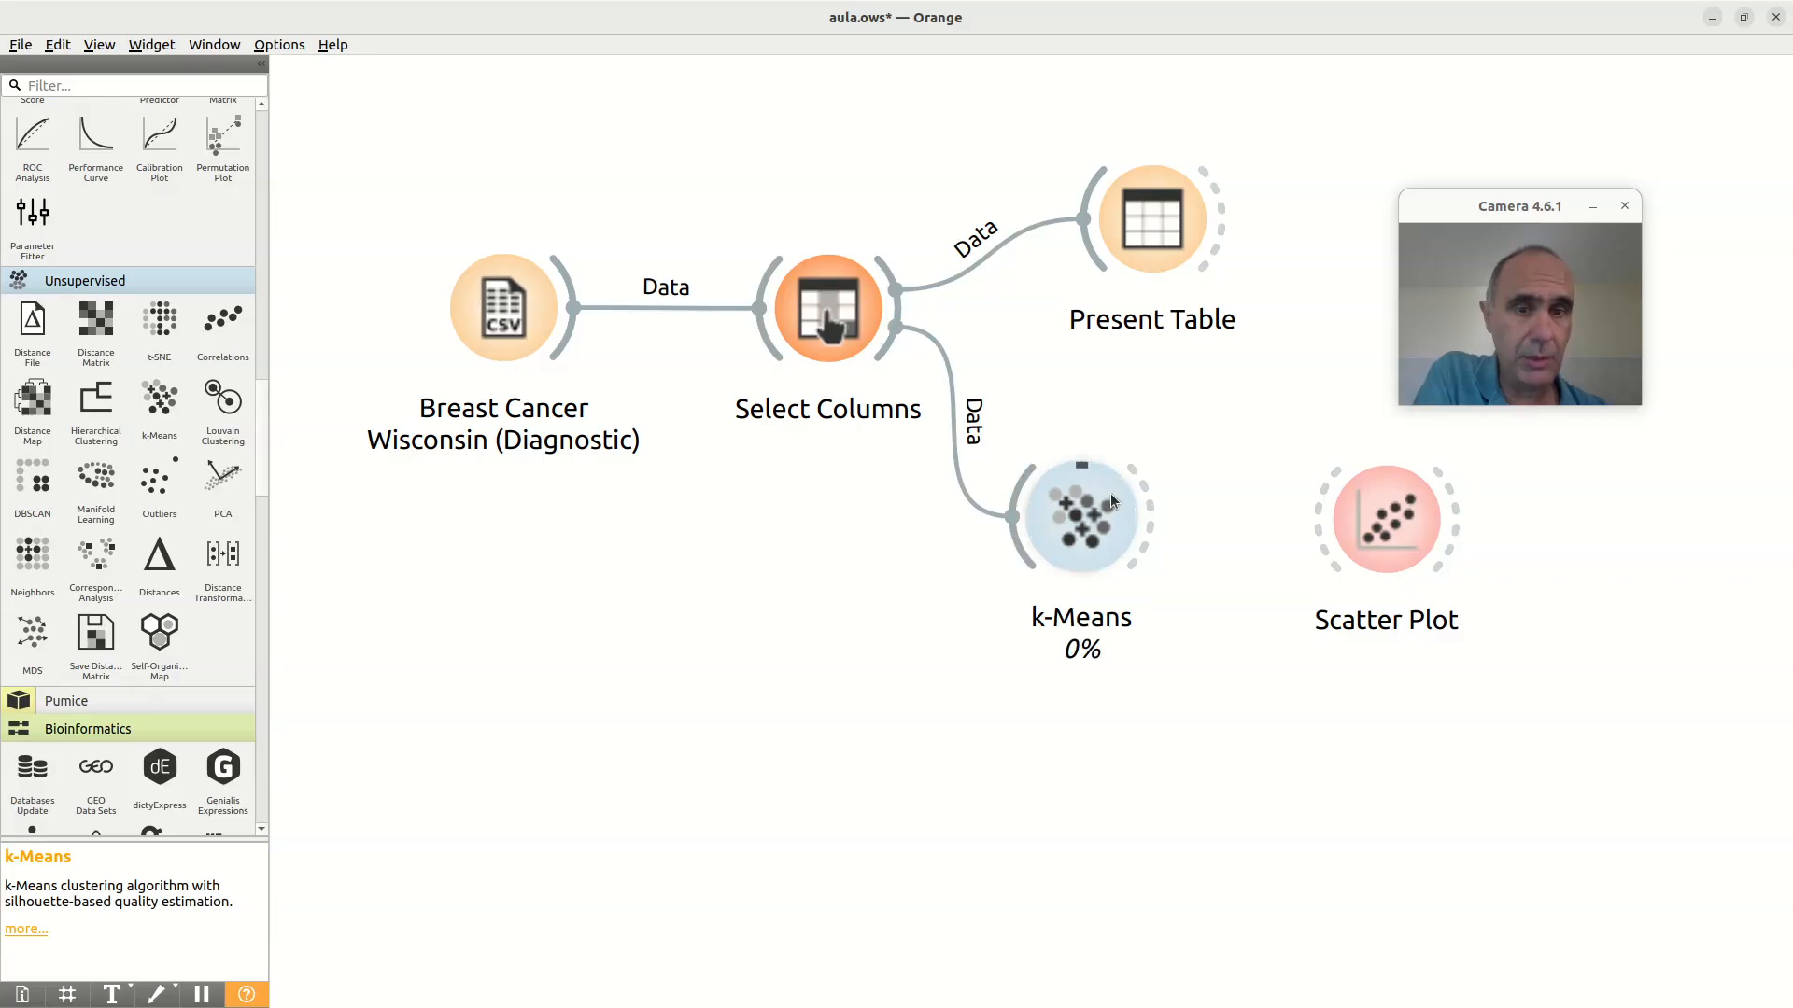
left_click_drag(1150, 509, 1339, 518)
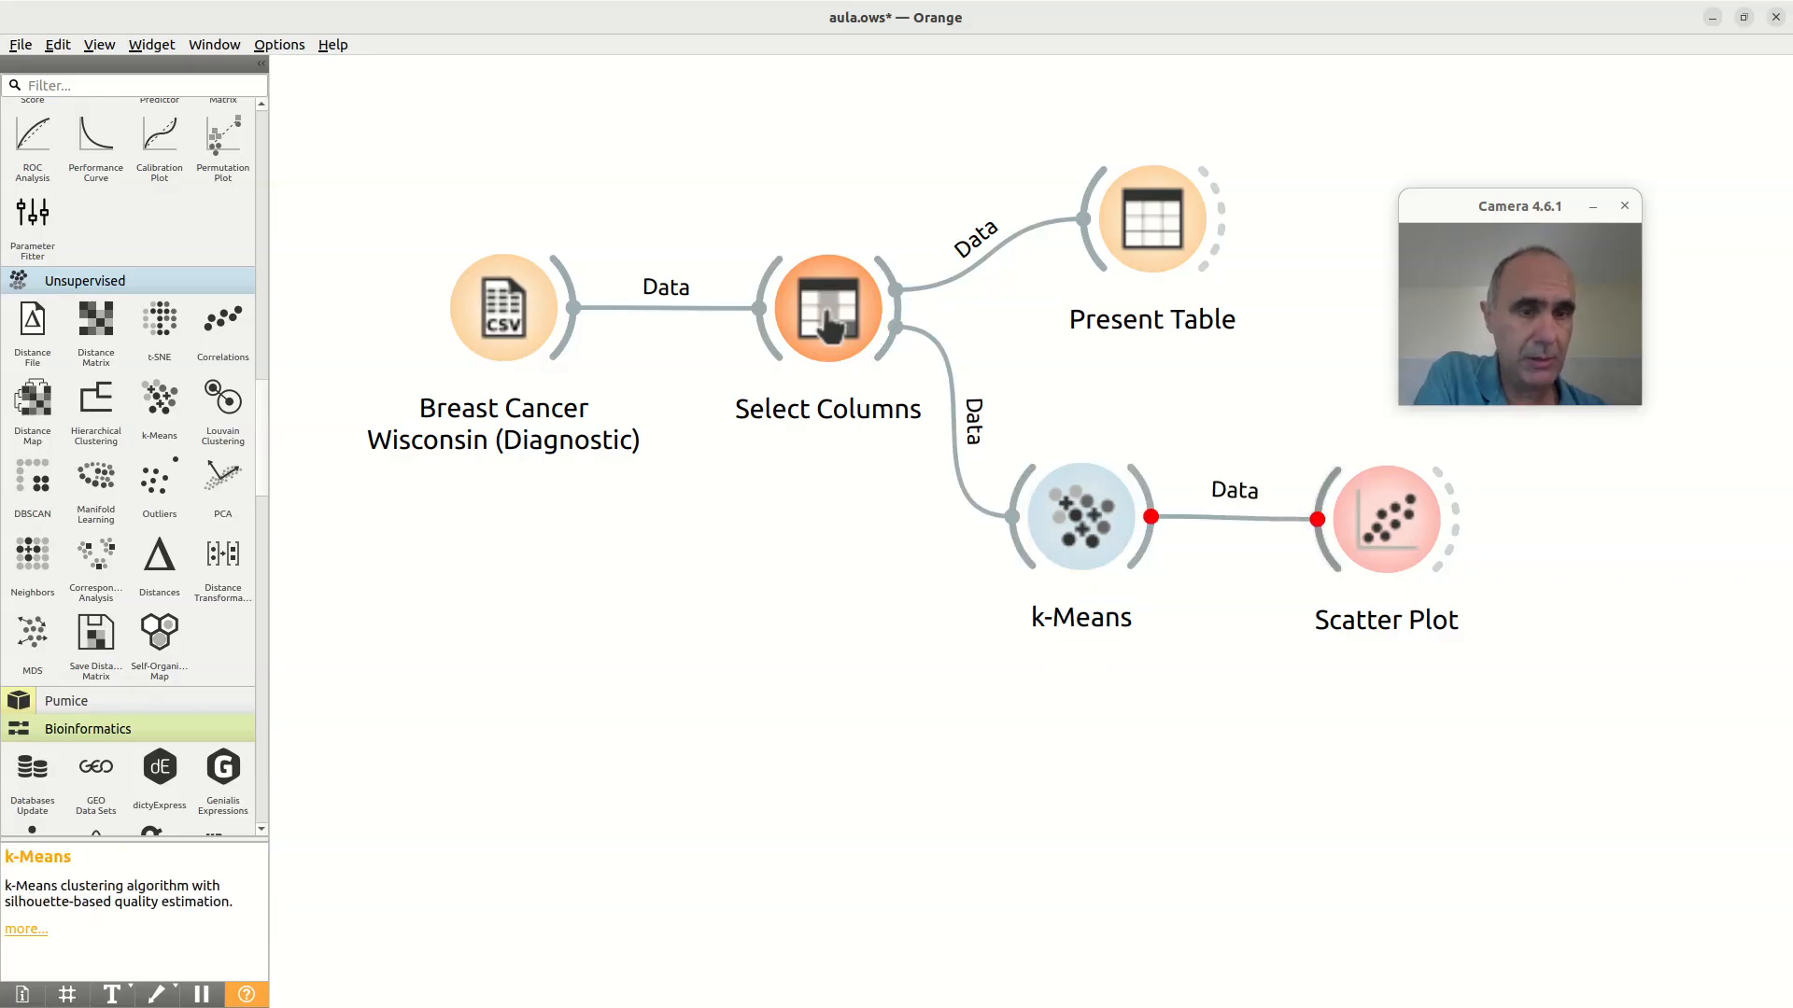
left_click(1353, 518)
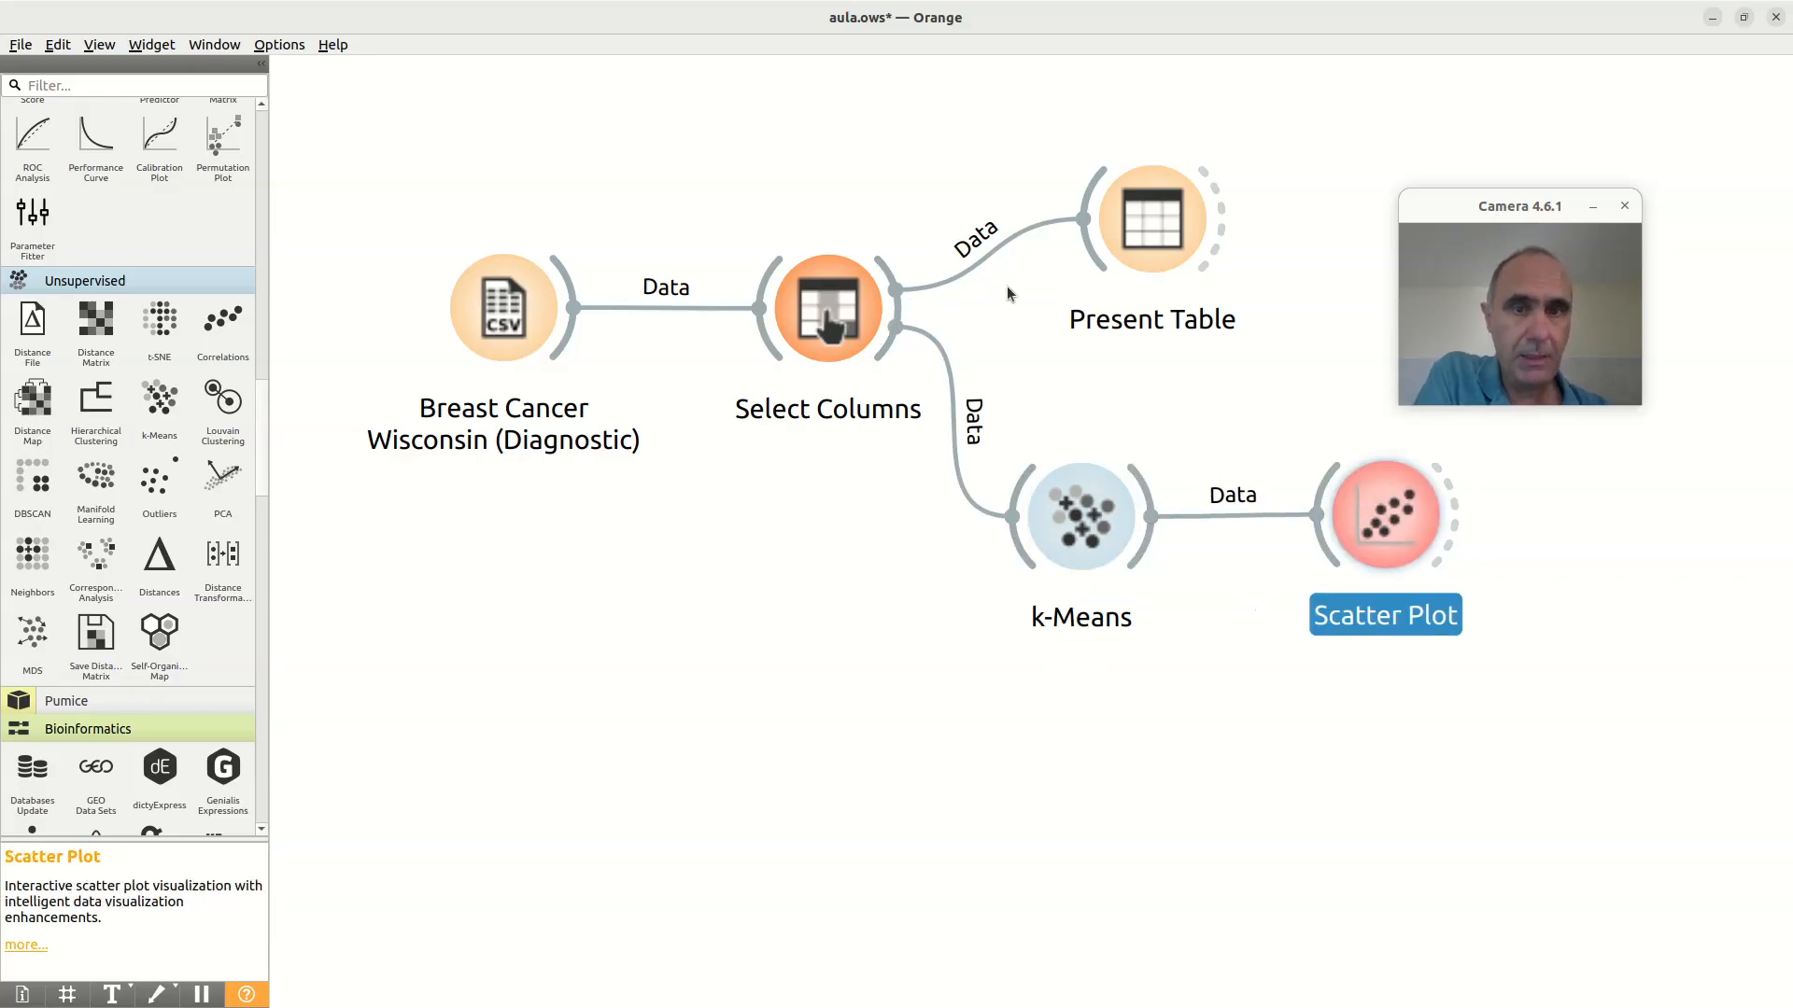
Step: Delete the link from Select Columns to Present Table and feed Present Table from k-Means instead
left_click(967, 256)
key("Delete")
left_click_drag(1150, 241, 1346, 254)
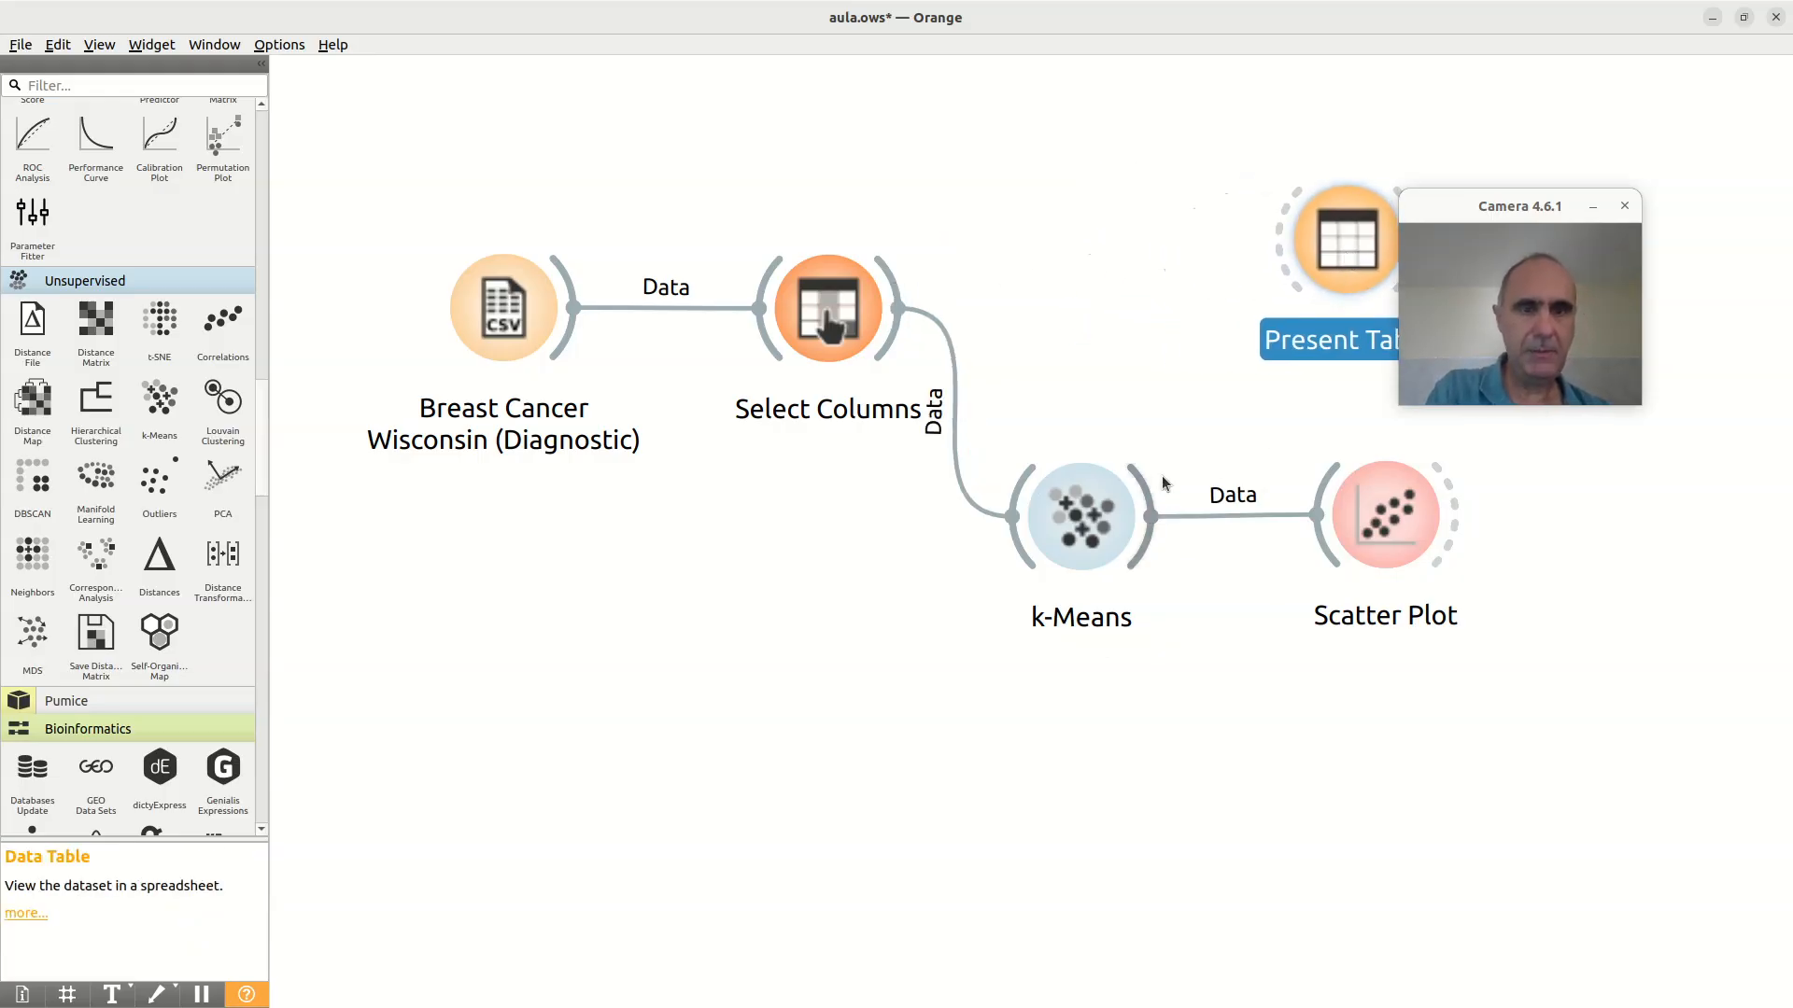
left_click_drag(1147, 483, 1289, 251)
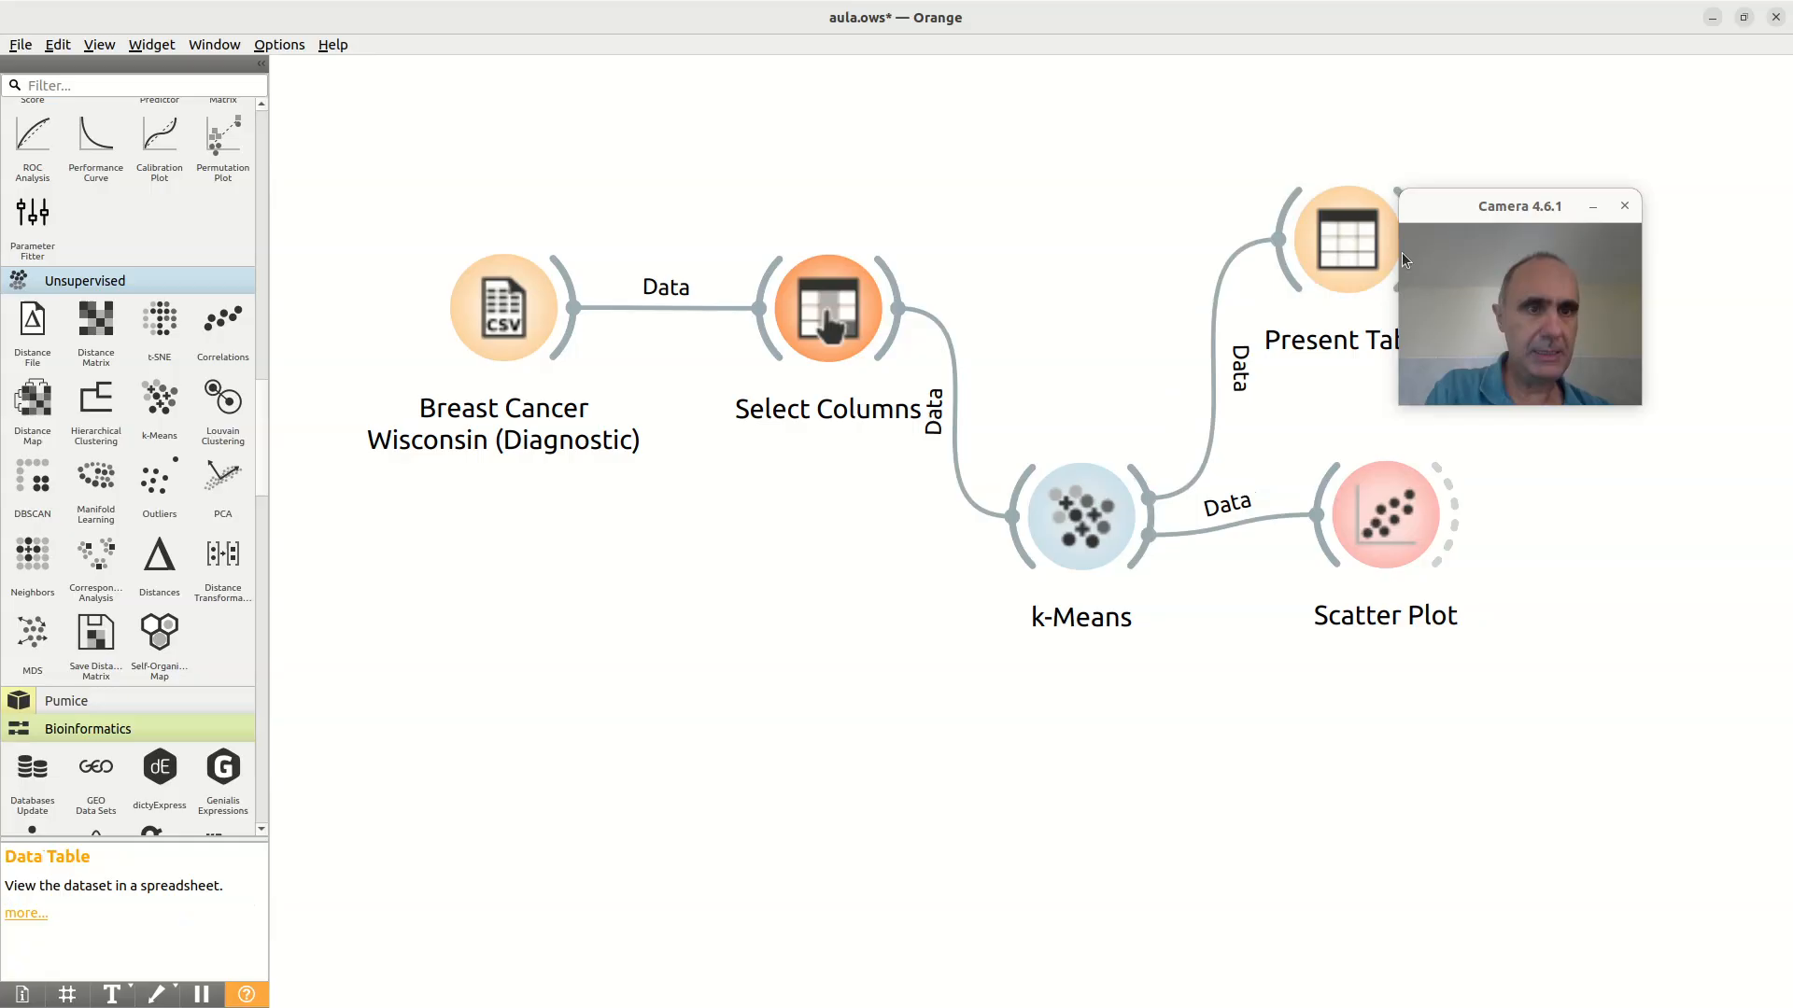
Step: Rearrange the workflow so k-Means lines up with Select Columns and branches to Present Table above and Scatter Plot below
left_click(1477, 228)
left_click_drag(1497, 228, 992, 125)
left_click(1382, 235)
left_click_drag(1382, 235, 1449, 233)
left_click_drag(1104, 515, 1163, 308)
left_click_drag(1382, 514, 1457, 507)
left_click_drag(1419, 249, 1429, 192)
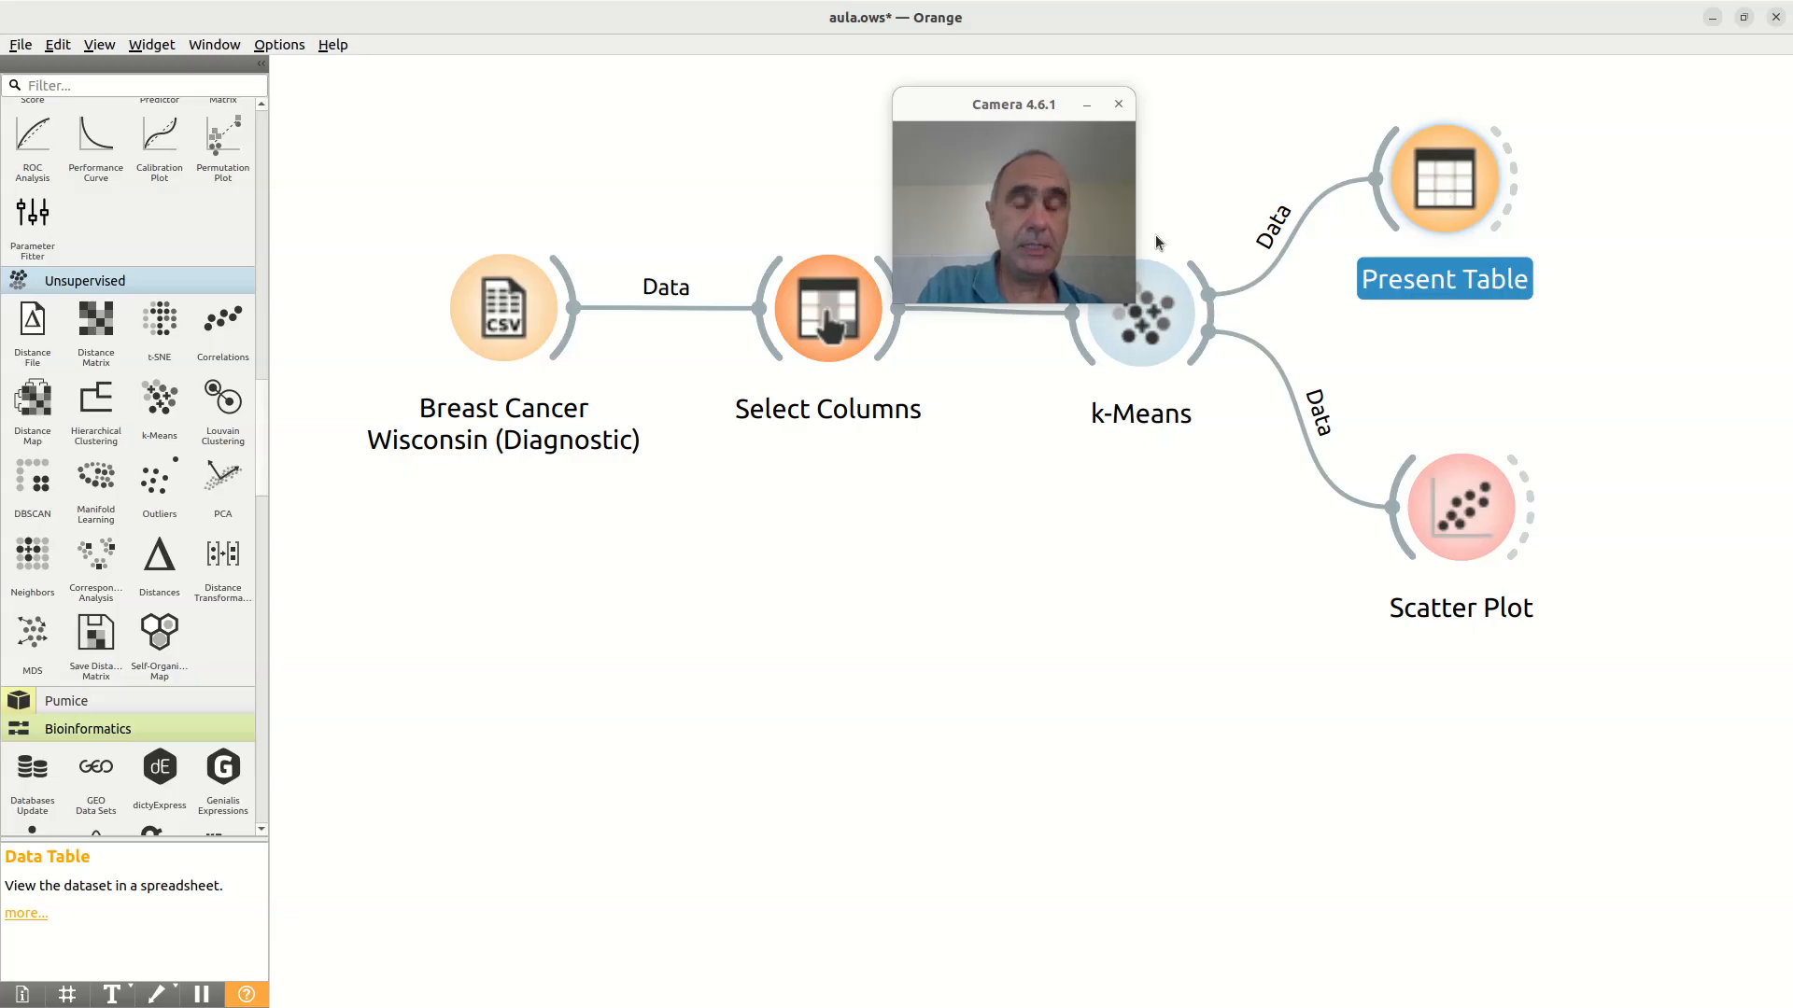
Step: Examine the clustered data in Present Table, including the cluster and silhouette columns, and close it
double_click(1466, 183)
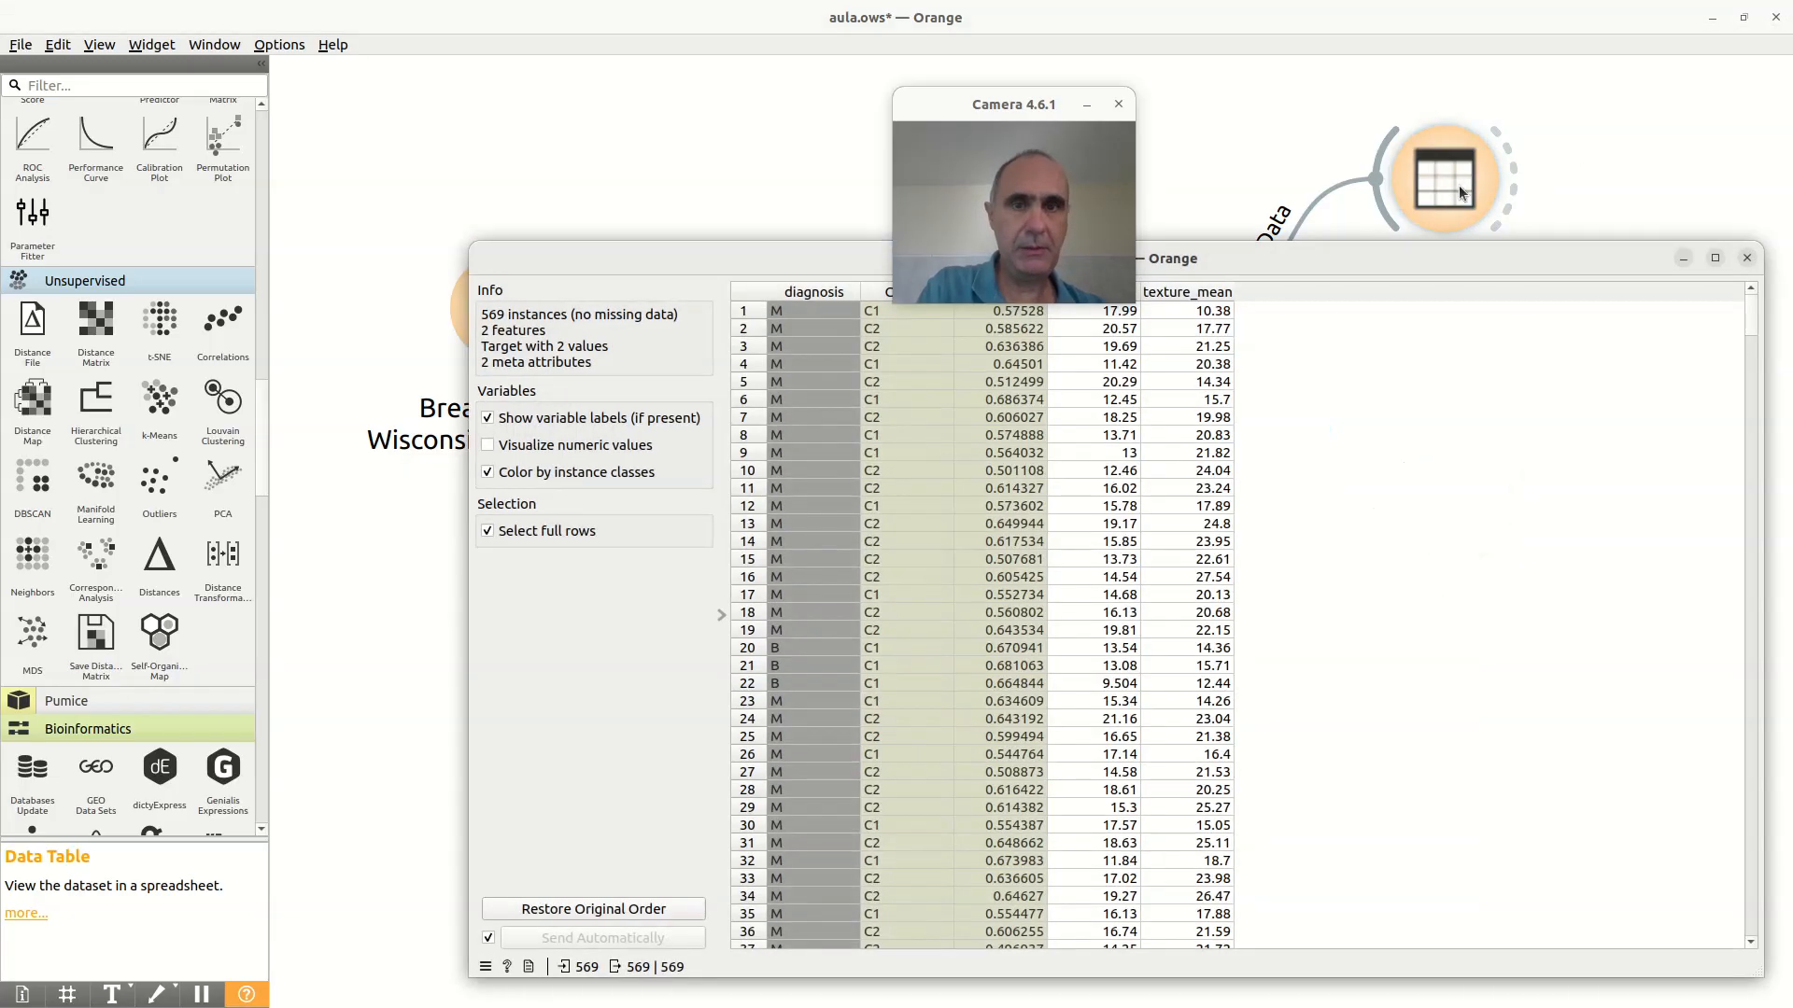
left_click_drag(1016, 106, 873, 47)
left_click(1747, 258)
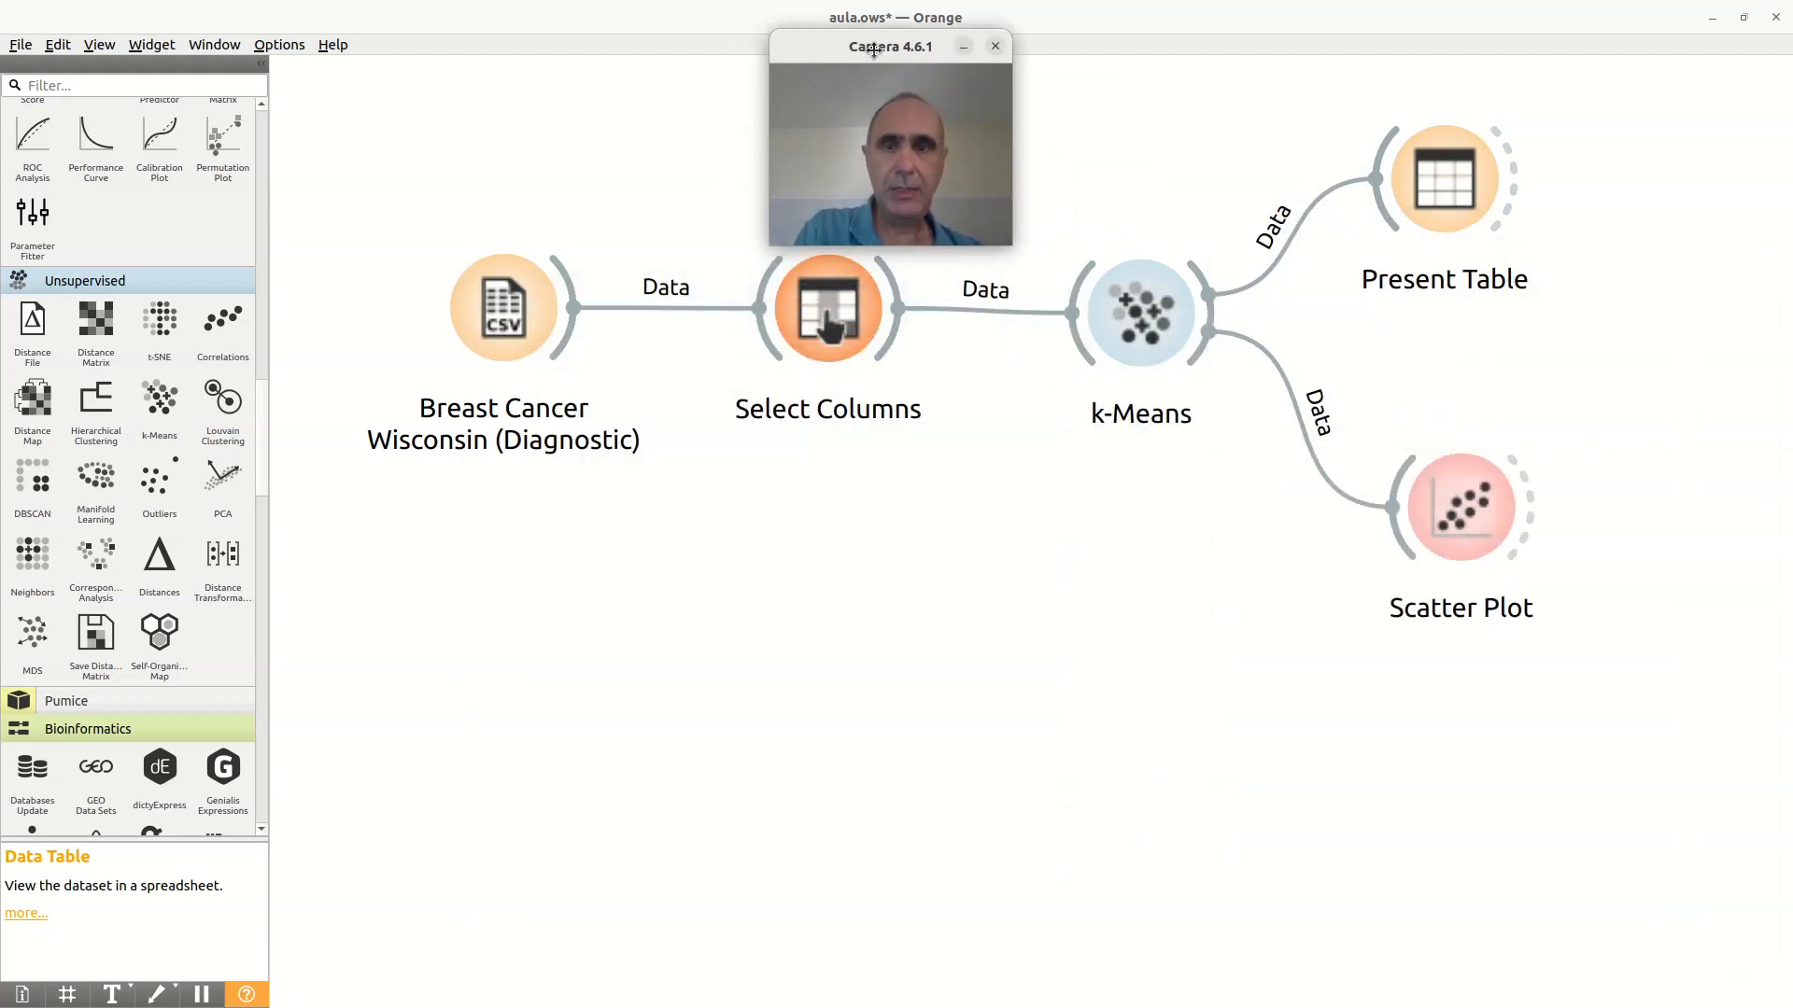
Step: In Select Columns, move all ignored variables from perimeter_mean through fractal_dimension_worst into Features, leaving only id ignored
double_click(799, 321)
left_click_drag(682, 215, 1230, 286)
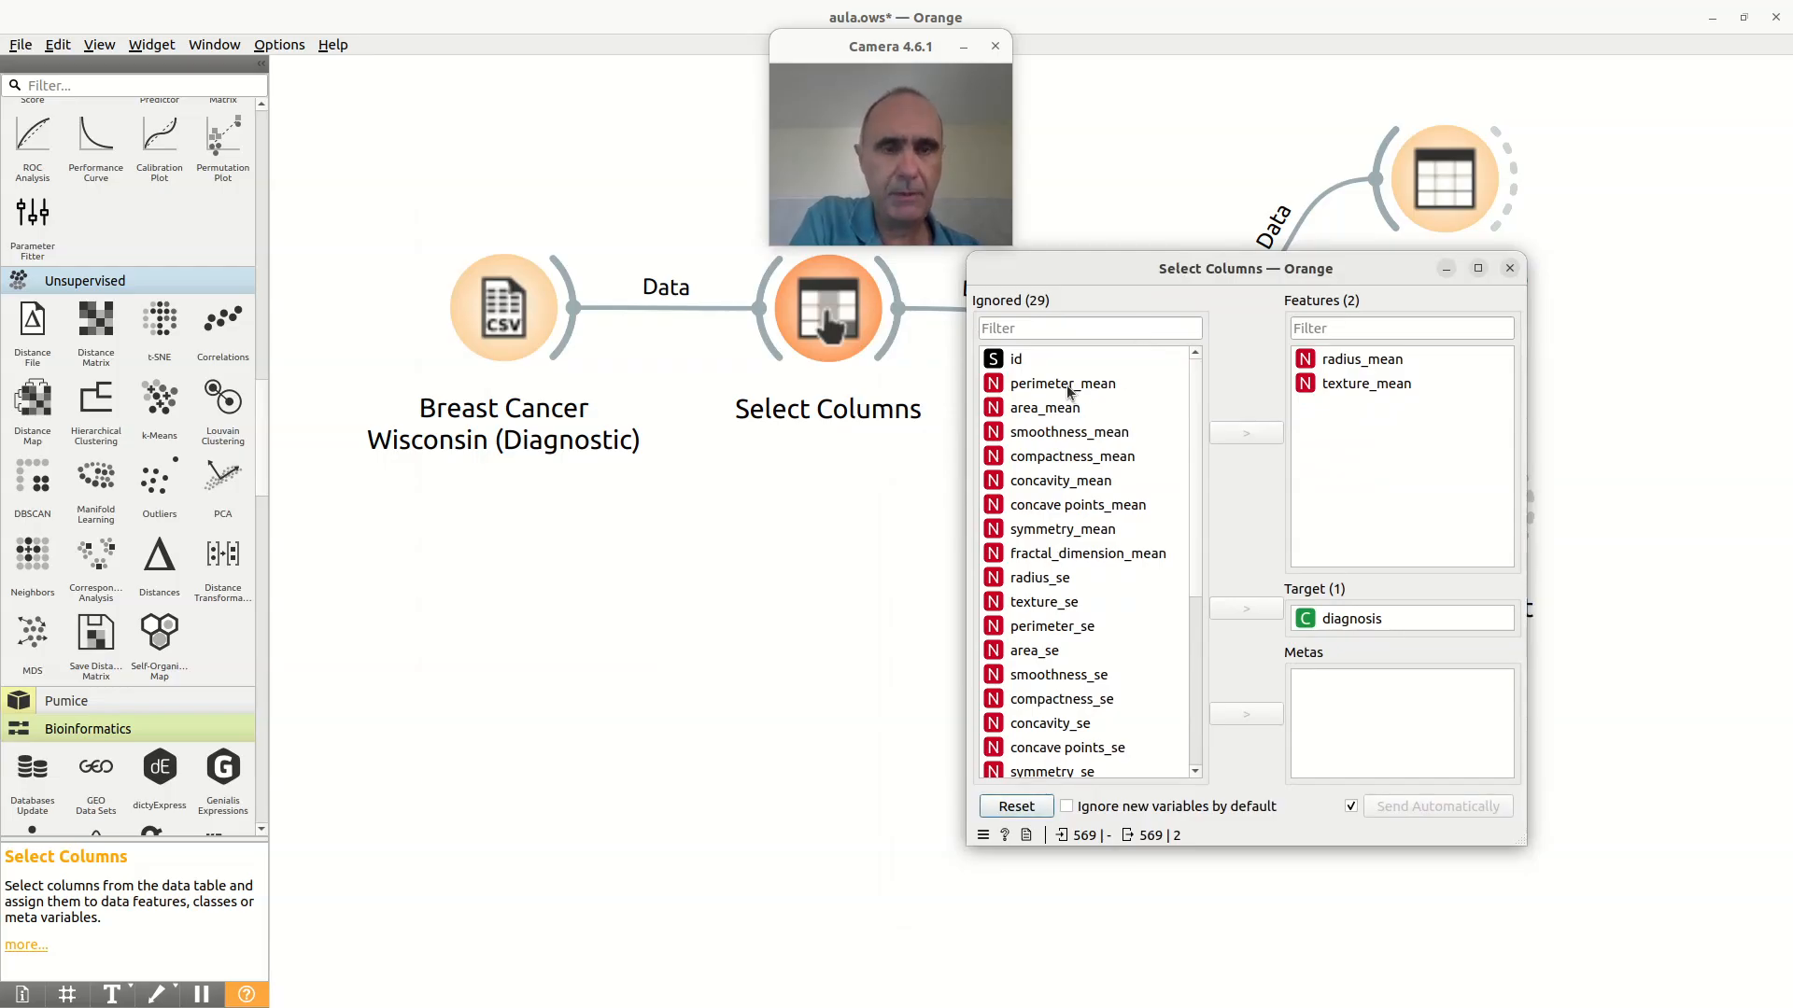
left_click(1098, 386)
left_click_drag(1197, 435, 1197, 658)
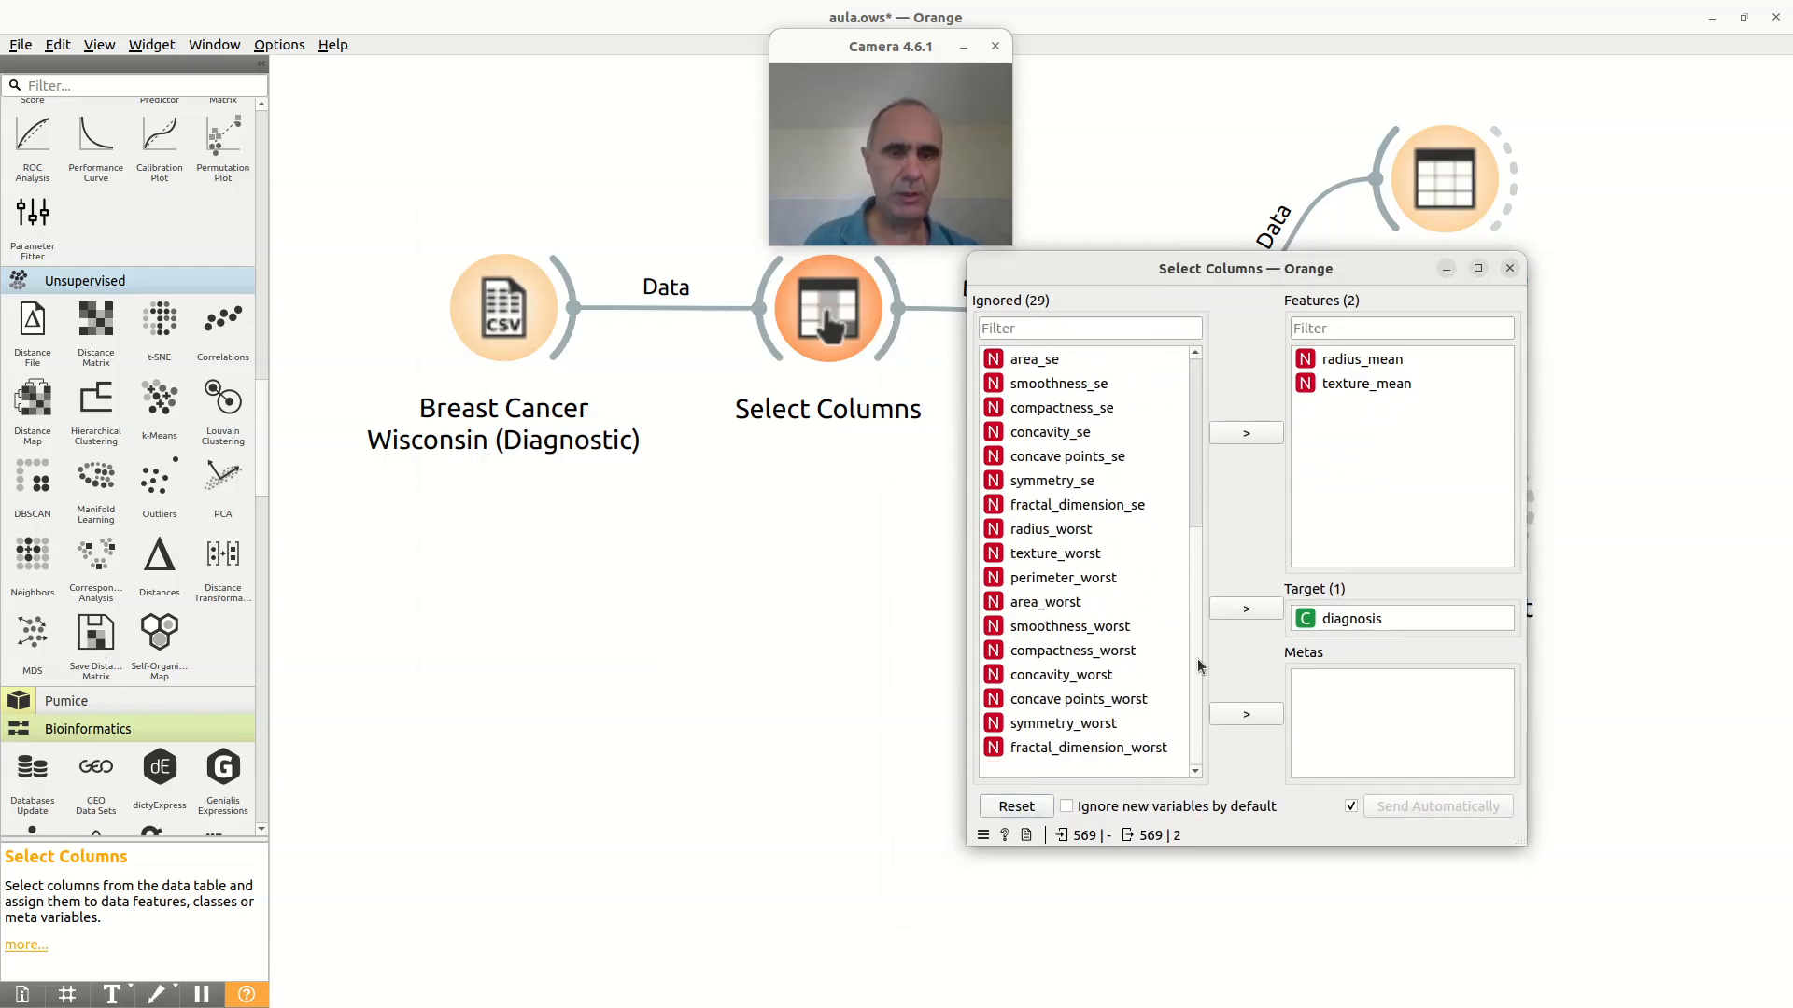
left_click(1097, 752, "shift")
left_click(1266, 432)
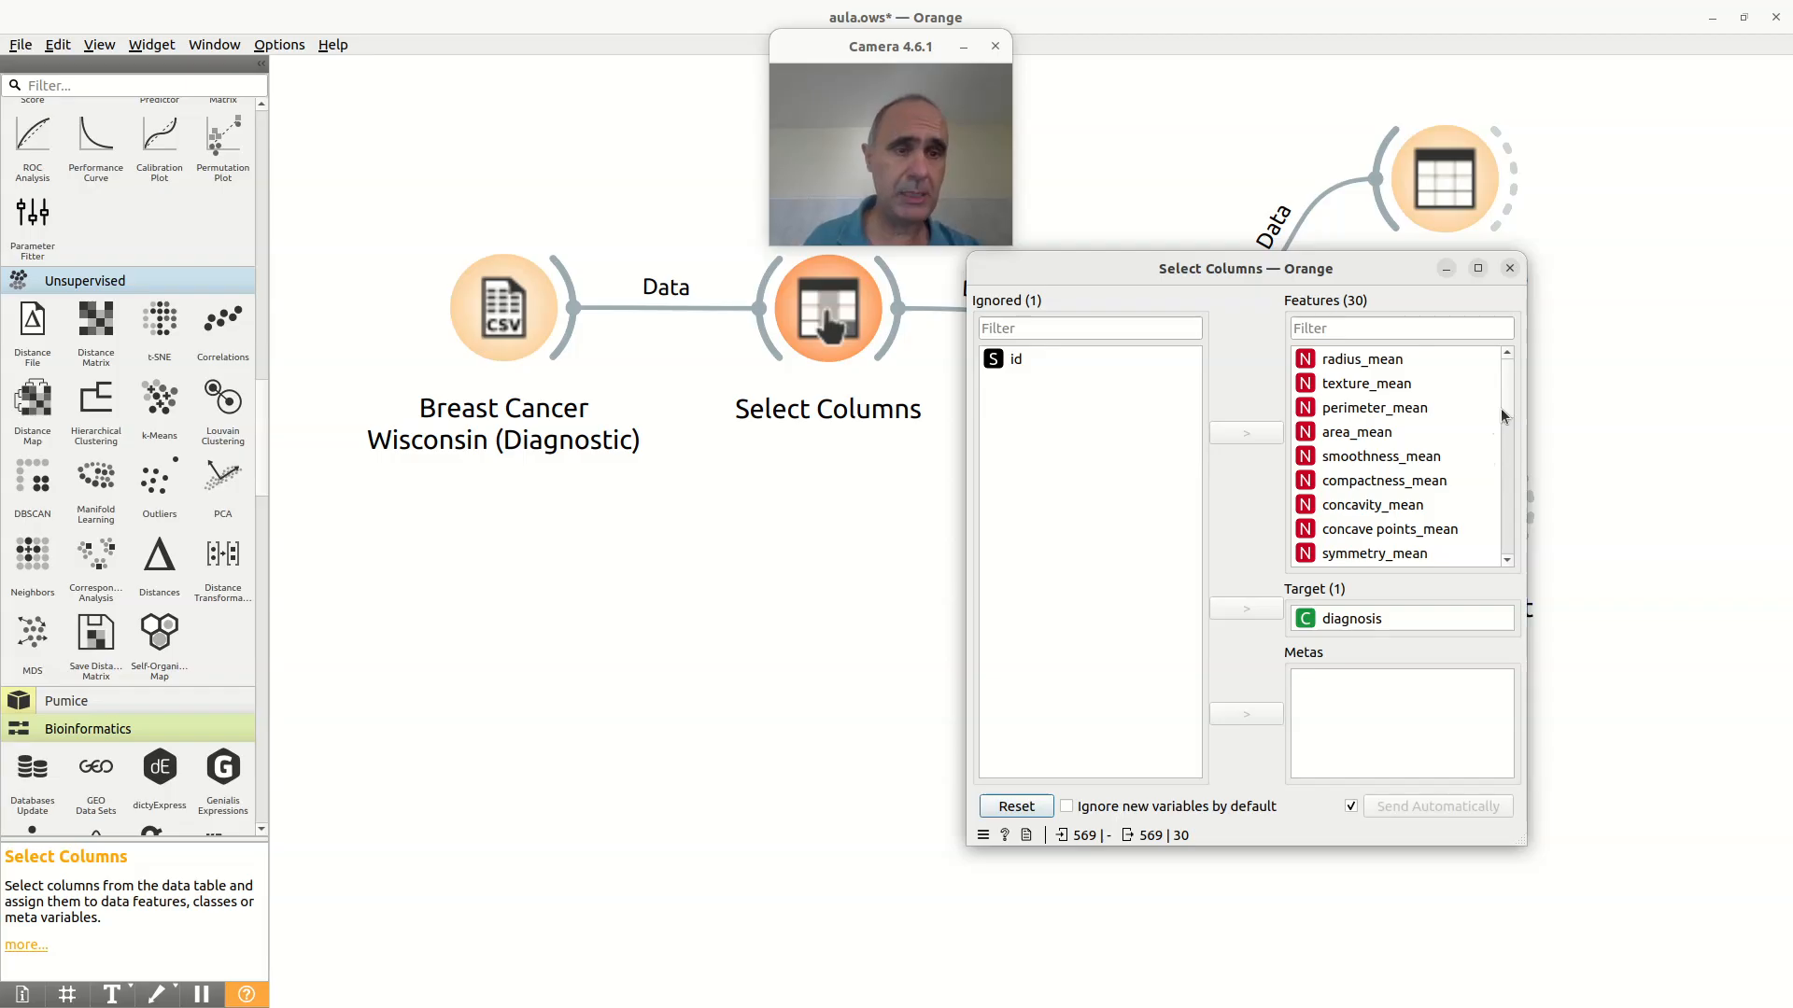
mouse_move(1507, 396)
left_mouse_down()
mouse_move(1517, 551)
mouse_move(1497, 365)
left_mouse_up()
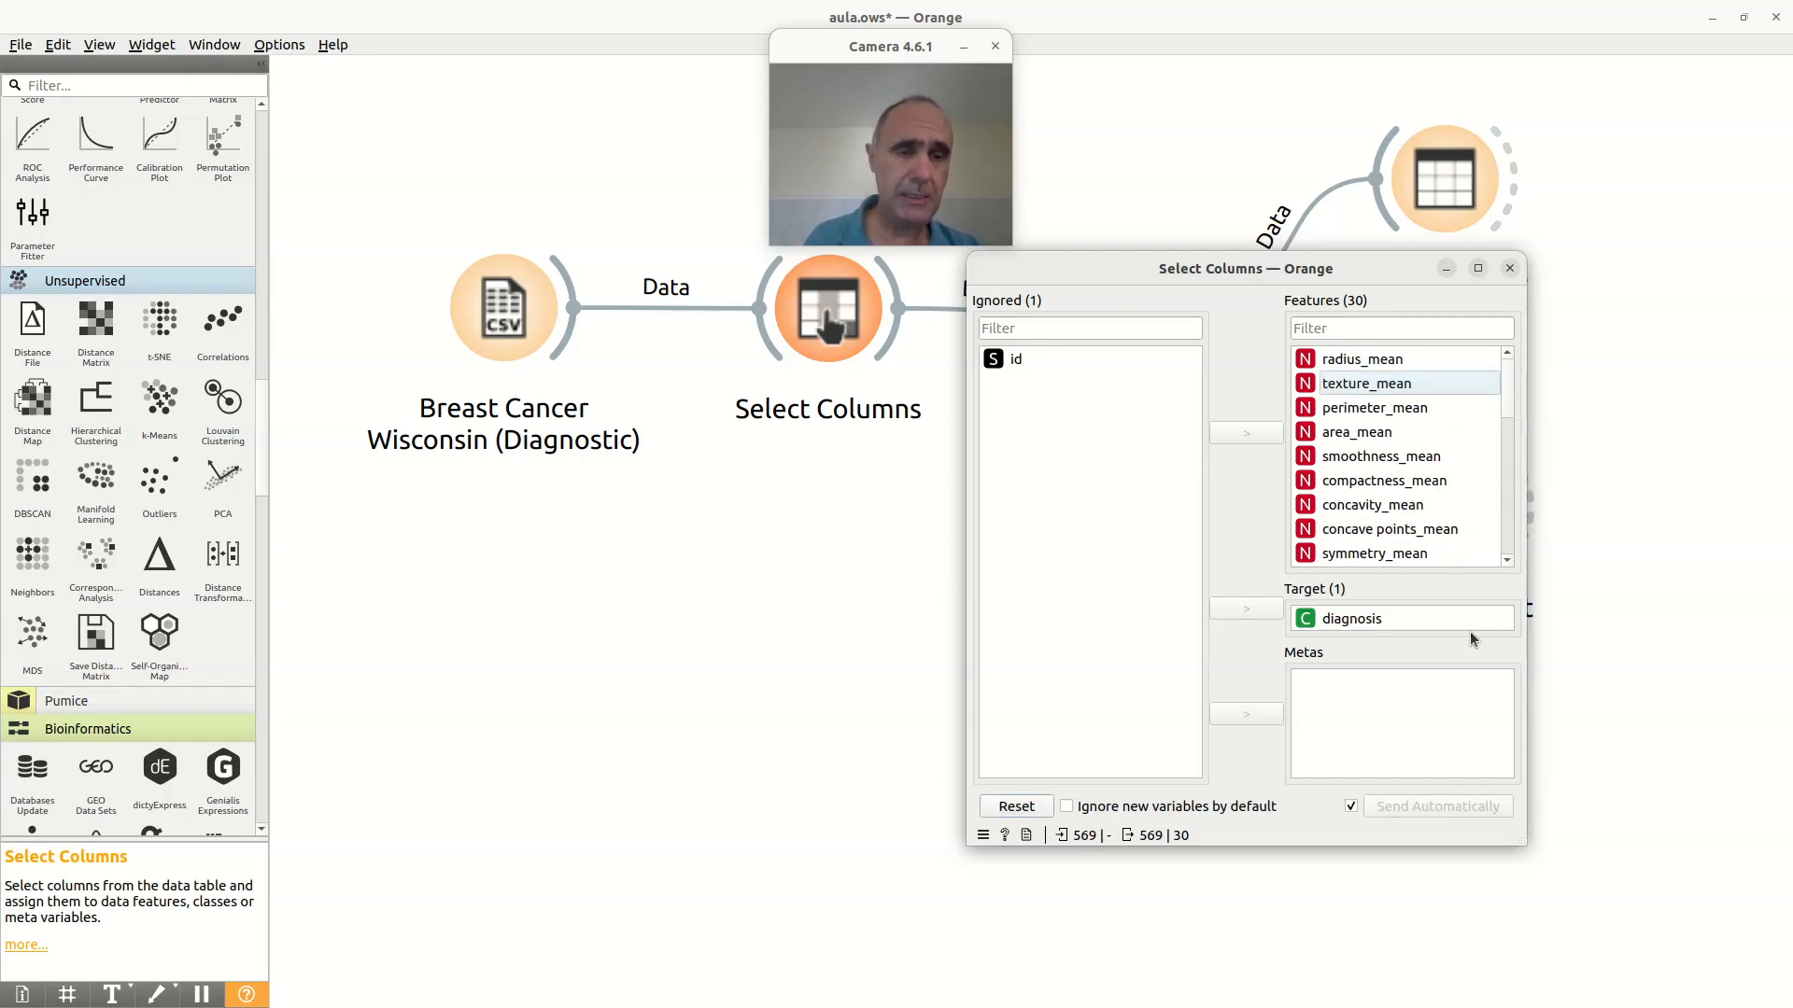
mouse_move(1365, 620)
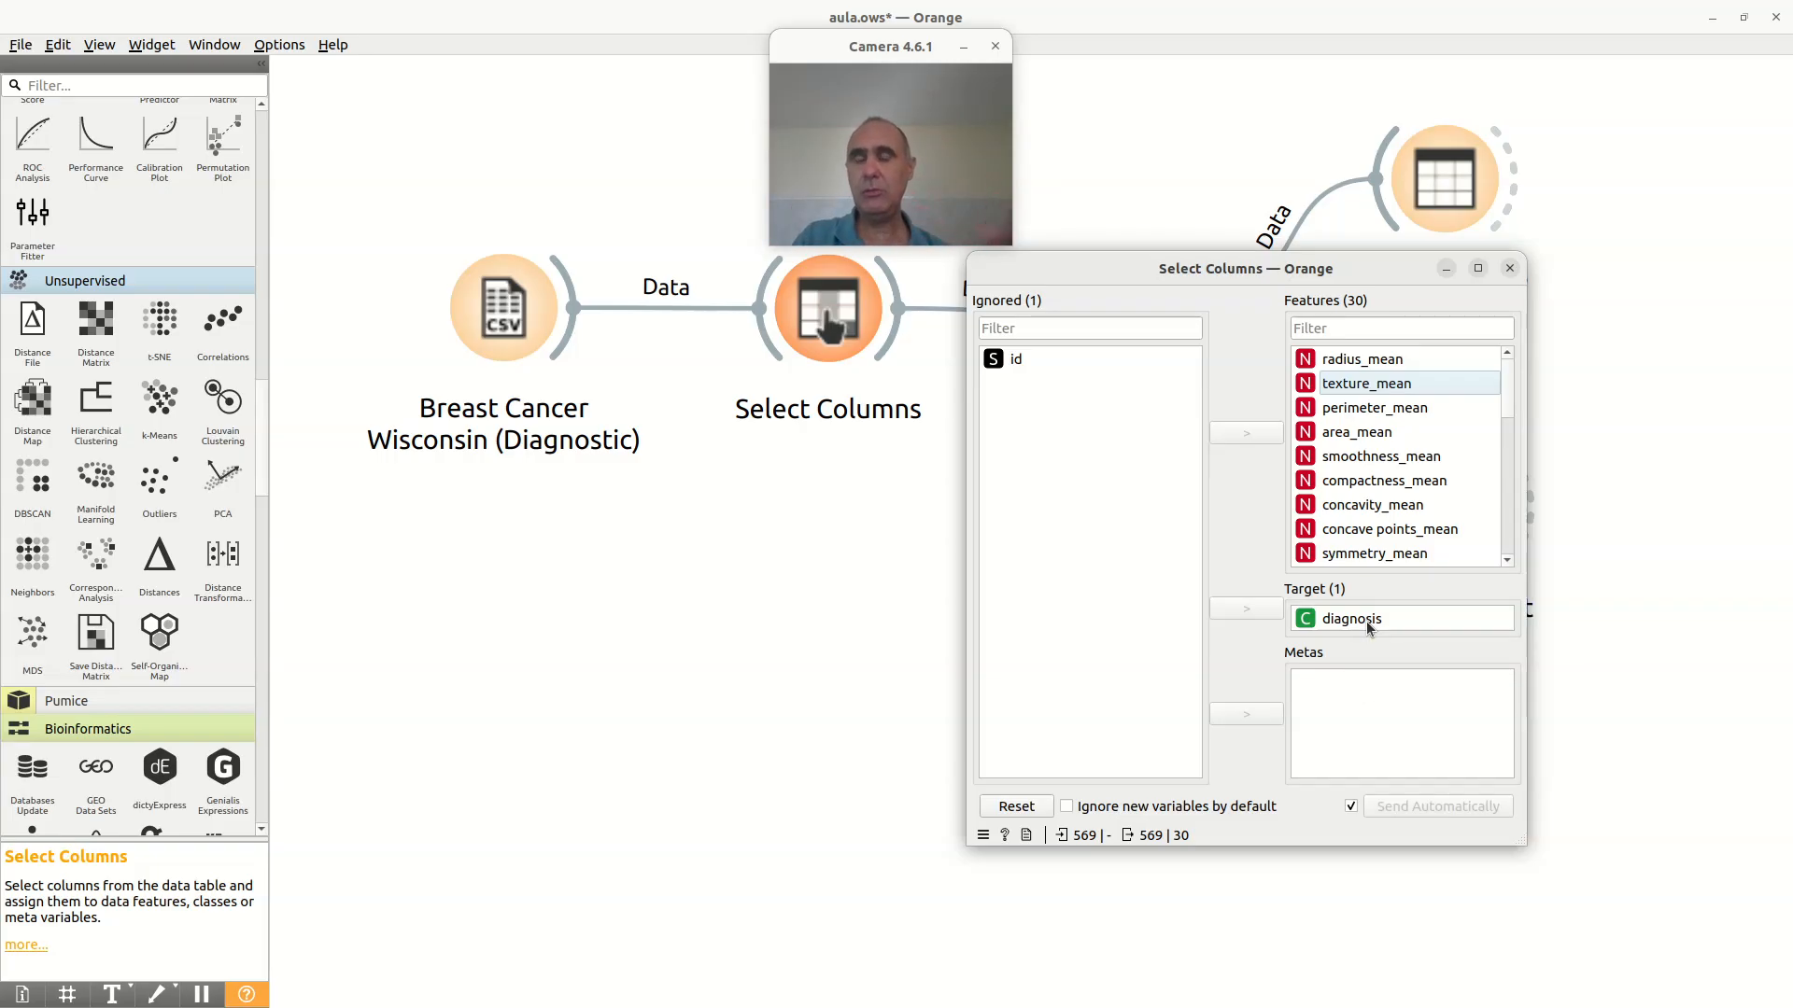
left_click(1507, 271)
Step: Rename the Select Columns widget as Configure Columns
left_click(827, 340)
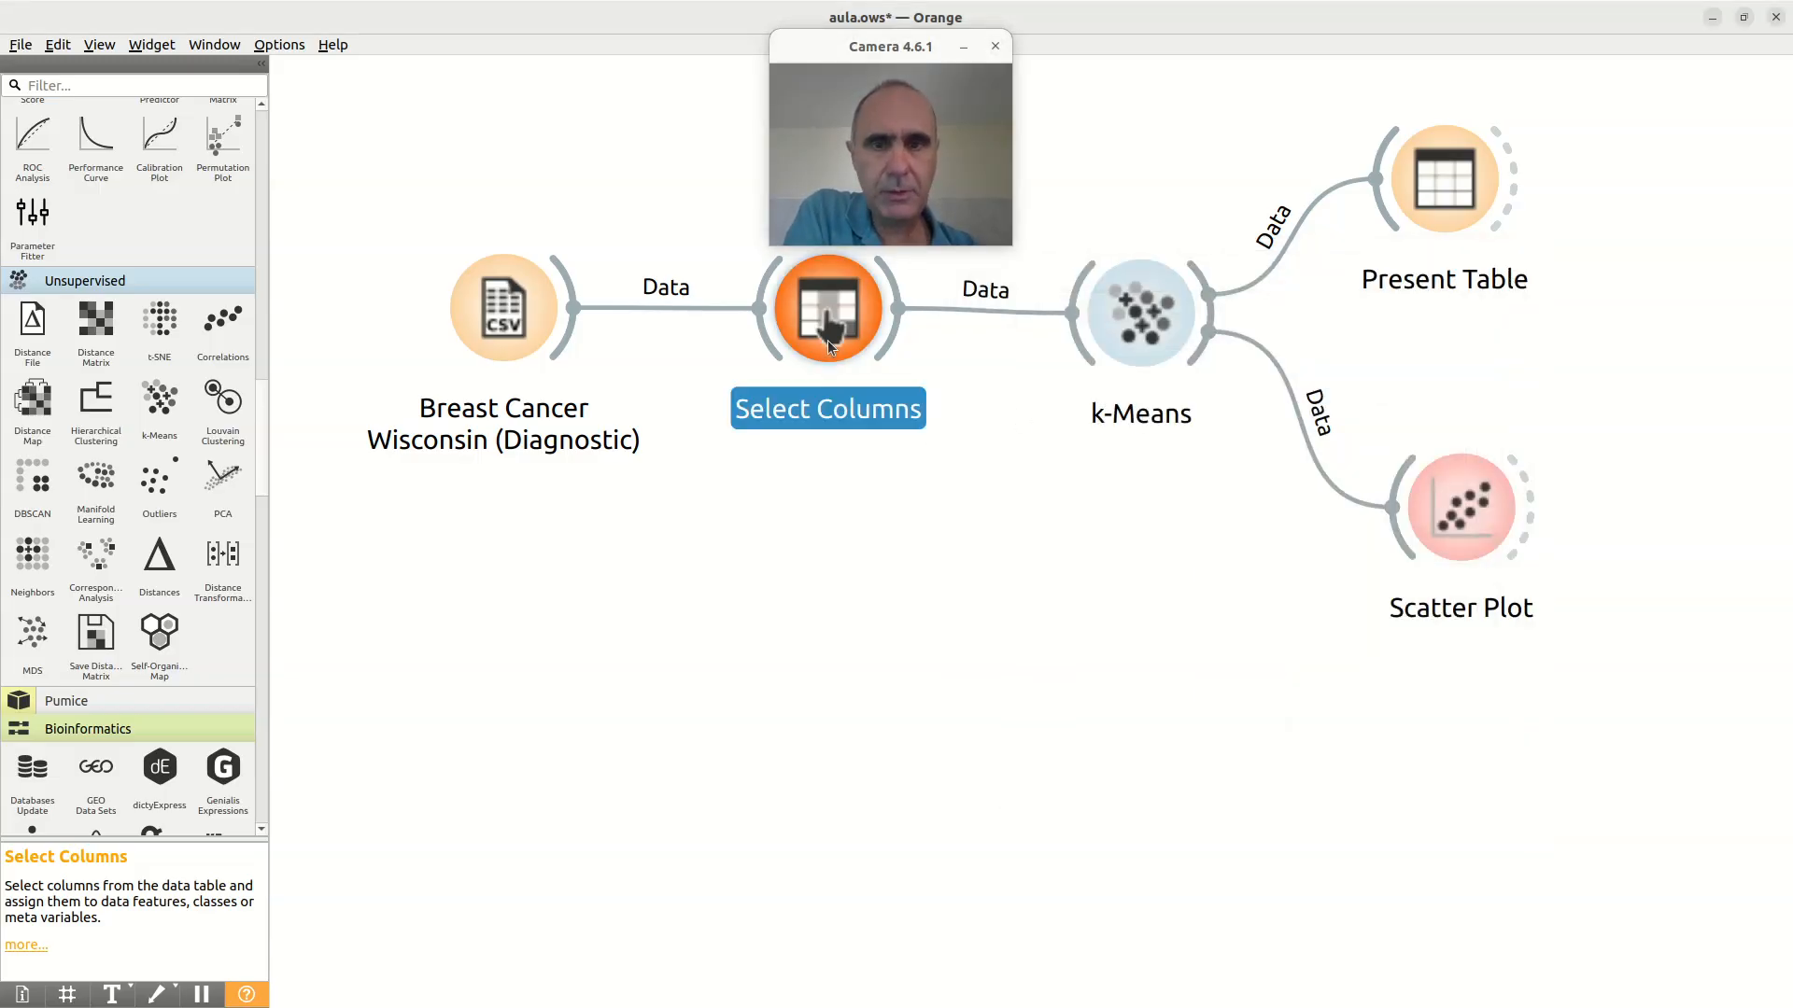
right_click(827, 340)
left_click(849, 378)
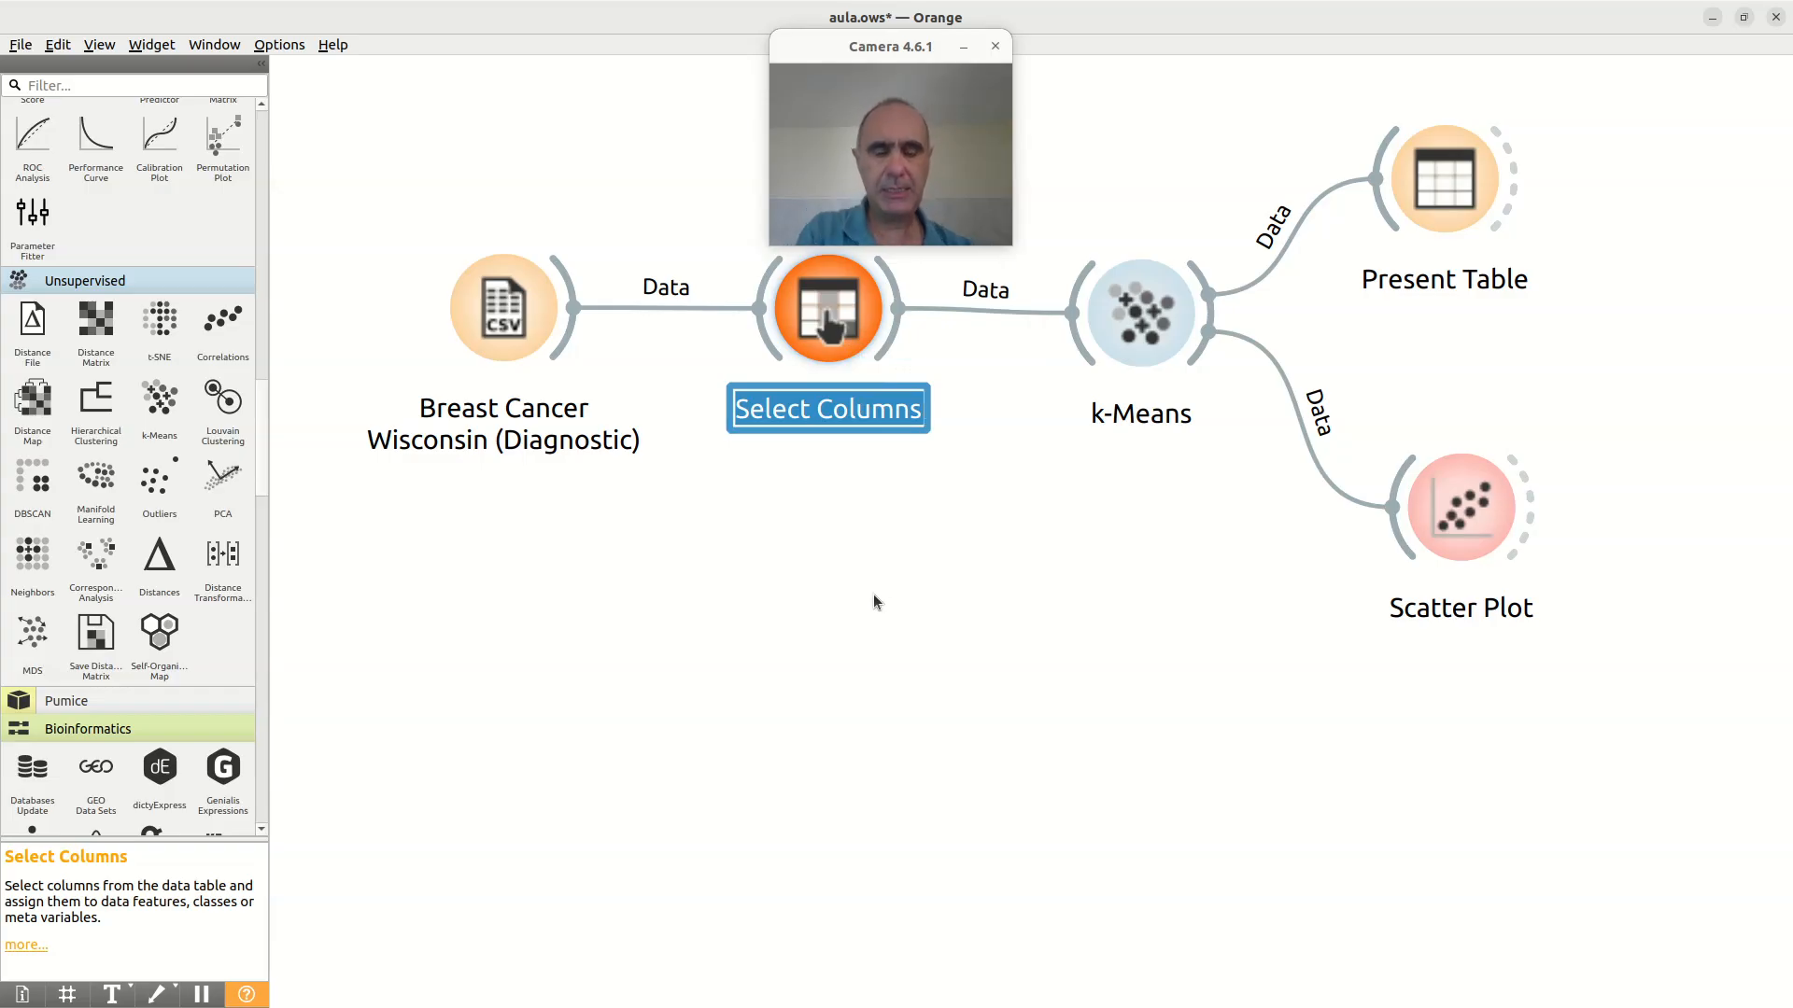
key("Home")
key("shift+Right")
key("shift+Right")
key("shift+Right")
key("shift+Right")
key("shift+Right")
key("shift+Right")
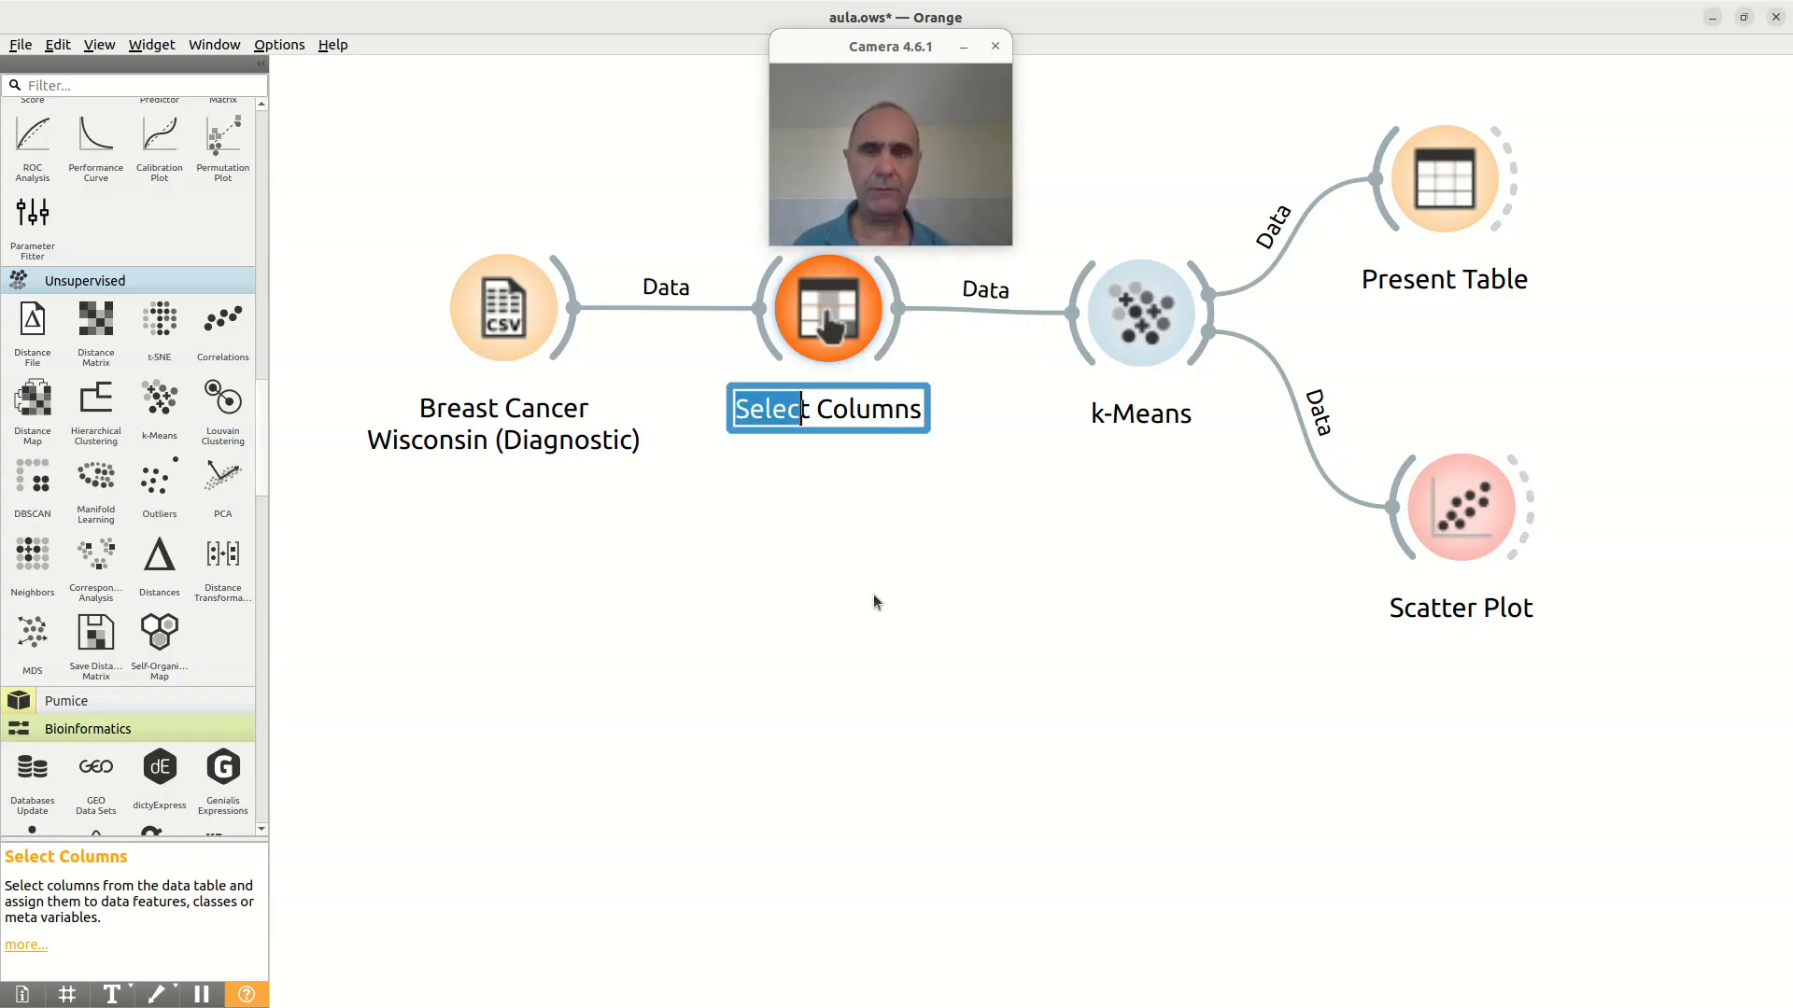
type("Configu")
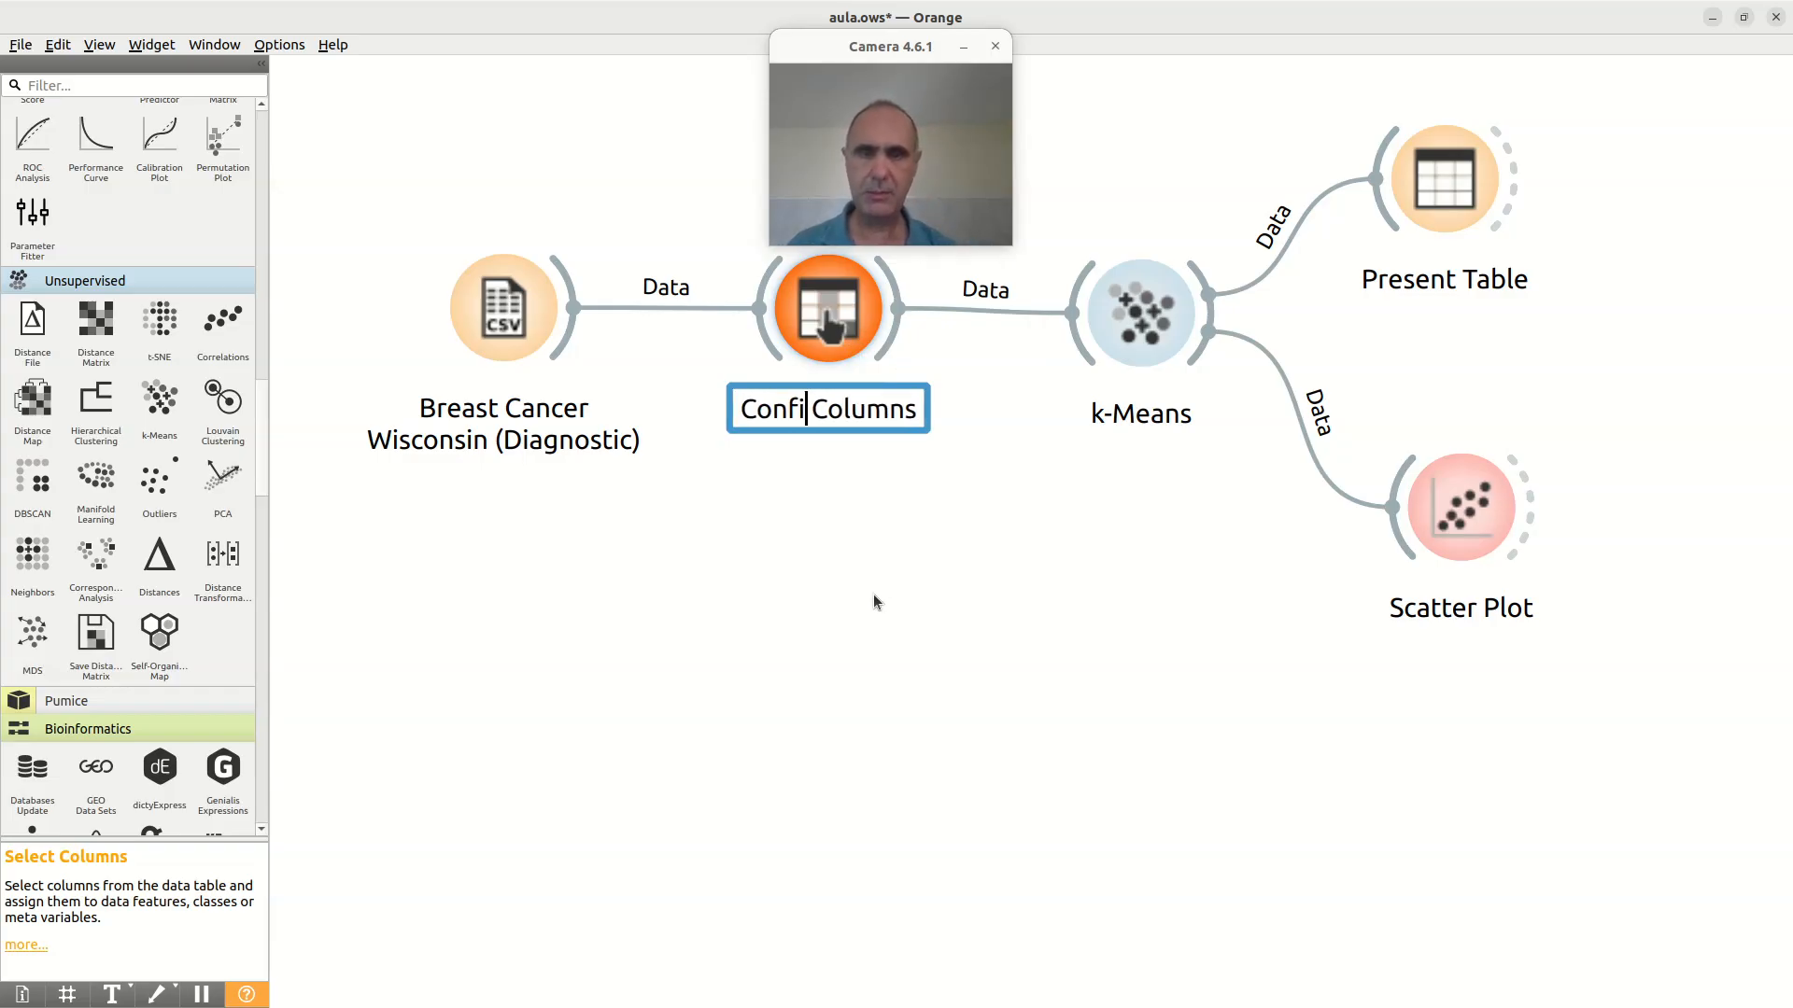
type("re")
key("Return")
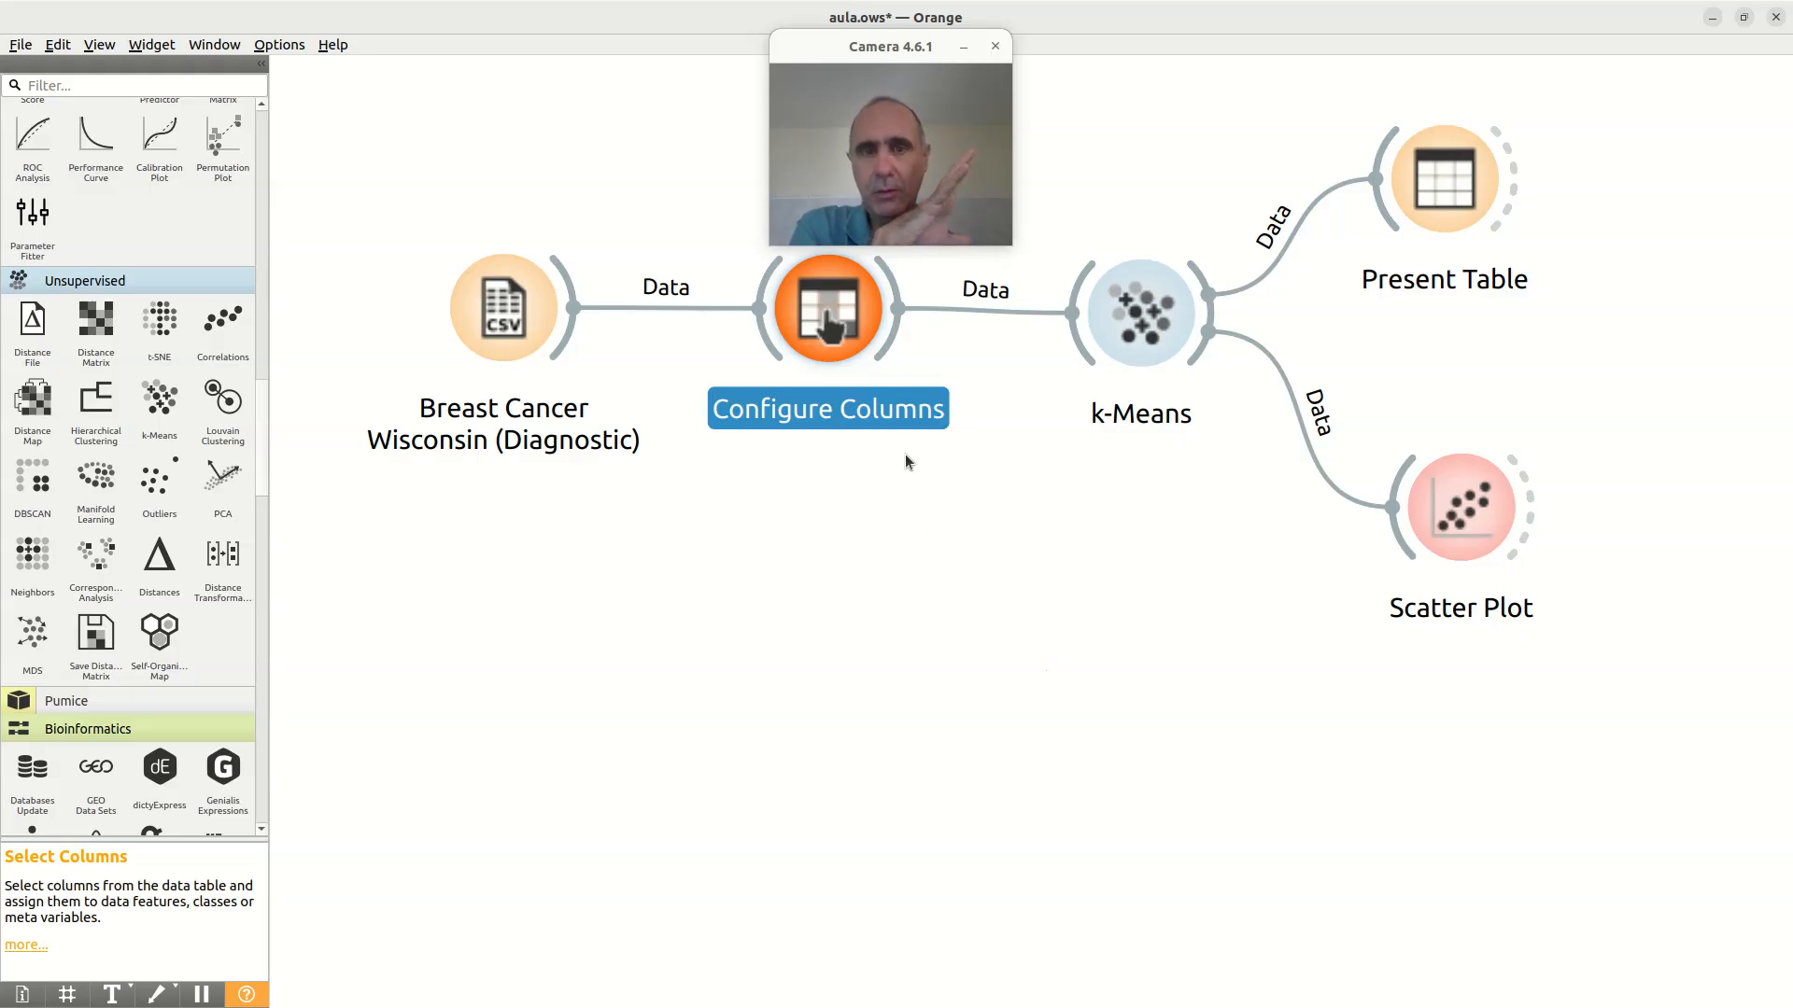
Step: Review the k-Means widget's settings and return to the workflow
double_click(1163, 319)
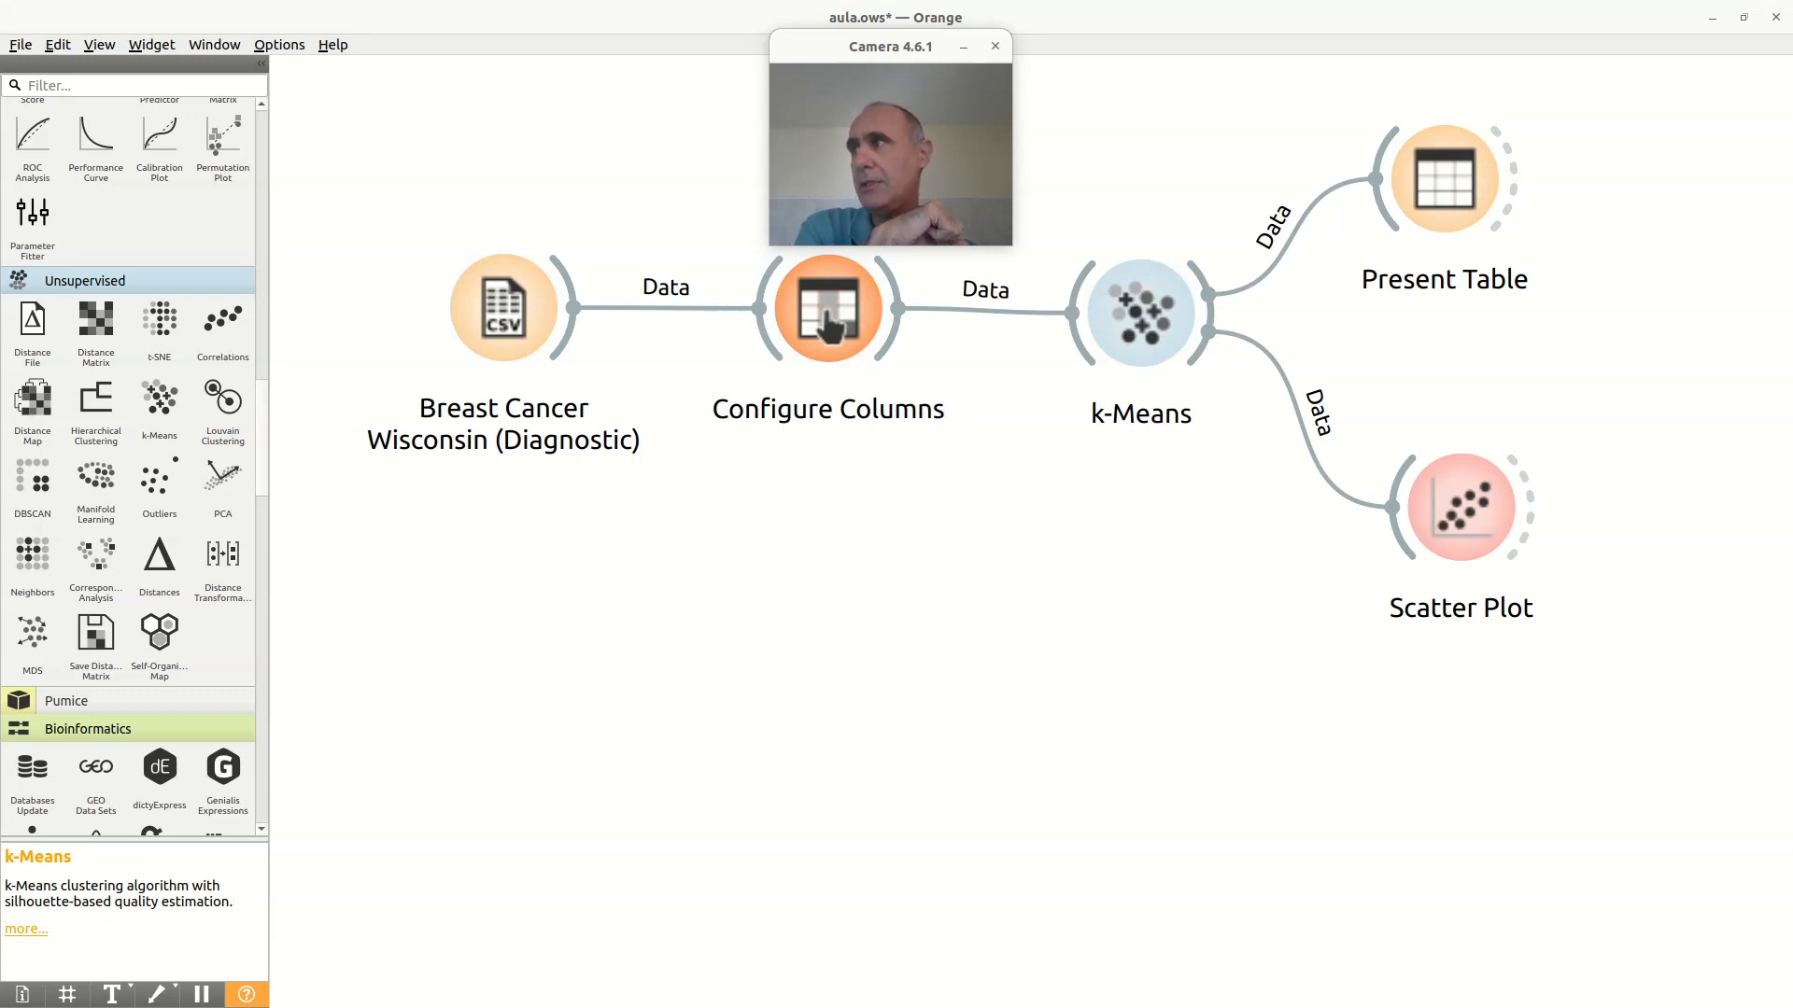
right_click(501, 703)
left_click(750, 627)
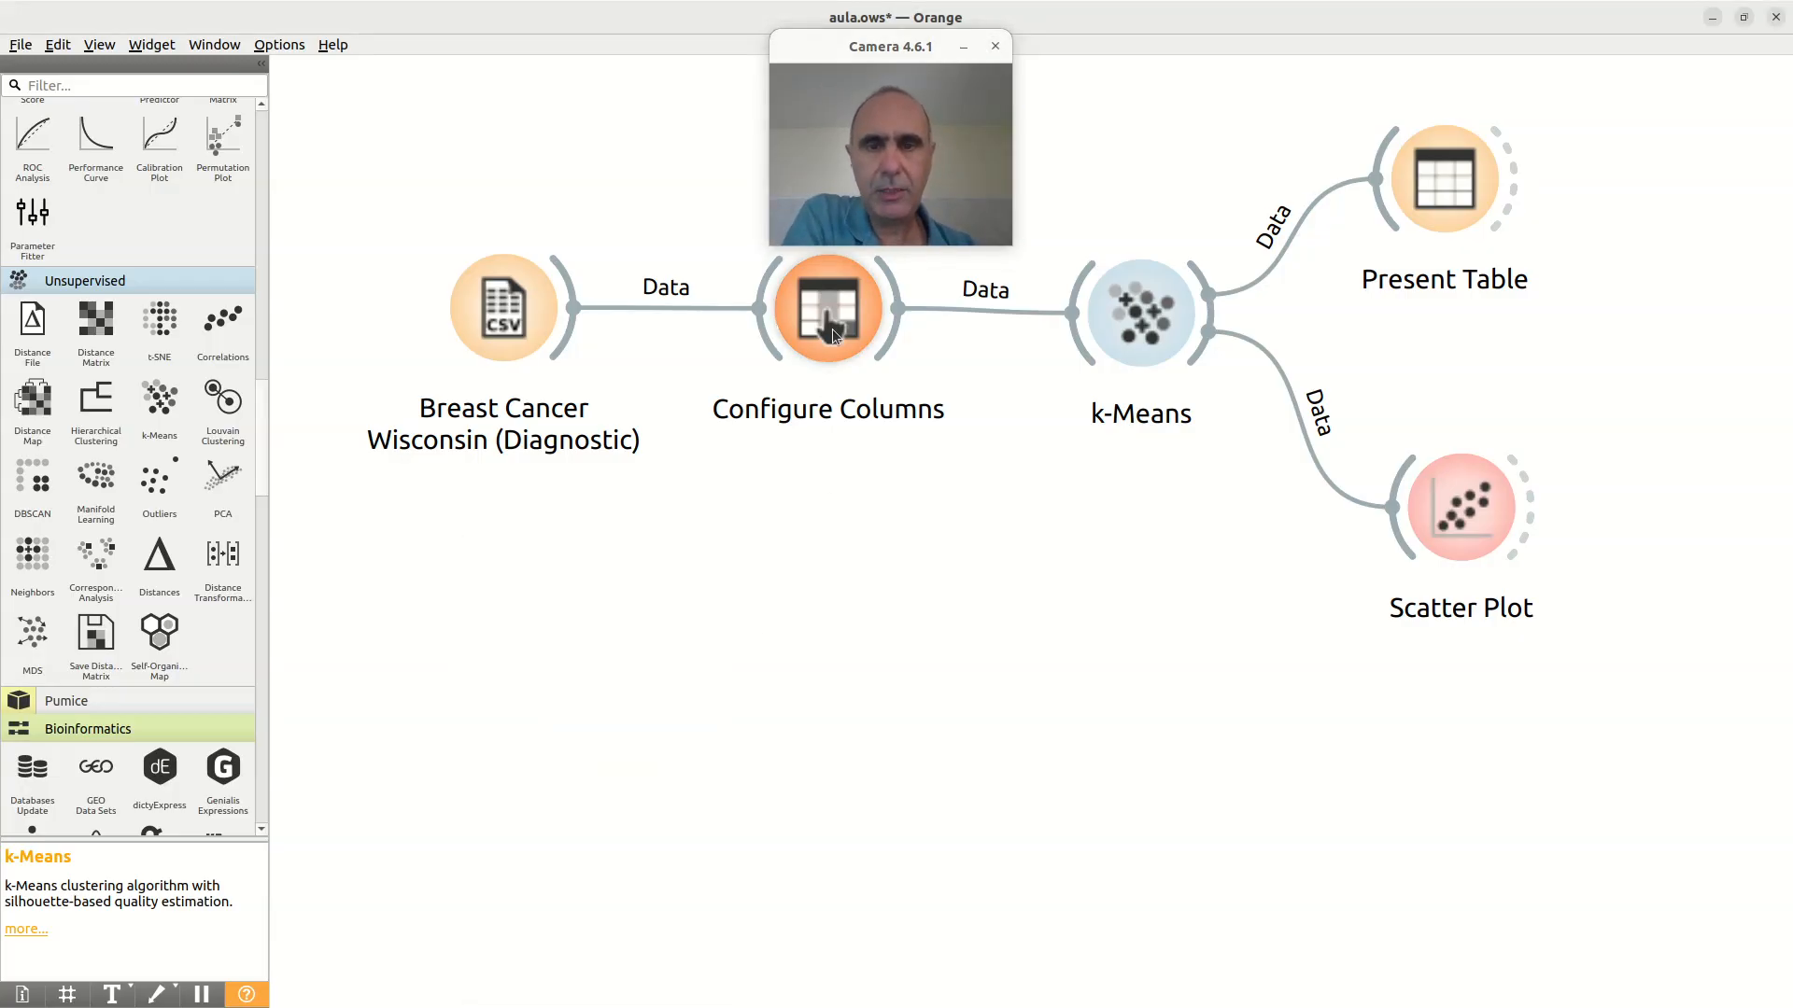
Step: Review the feature list and the diagnosis target in Configure Columns, and close the widget
double_click(832, 329)
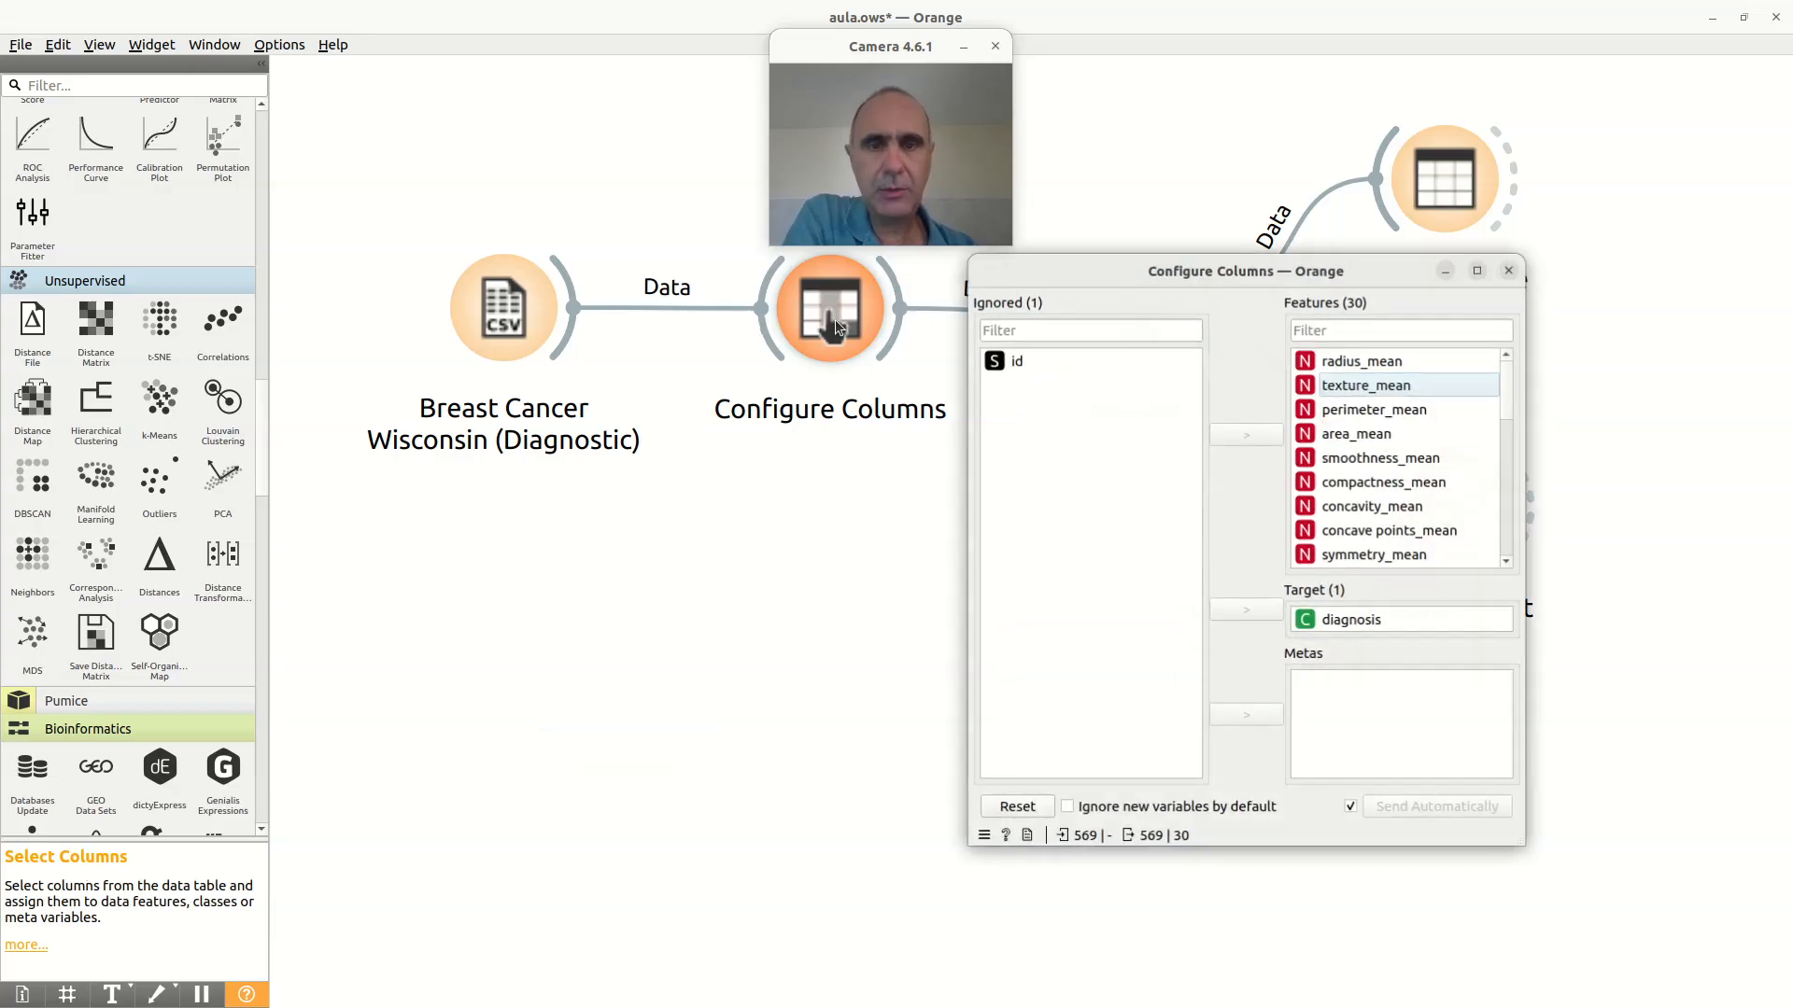
left_click(1378, 362)
mouse_move(1509, 379)
left_mouse_down()
mouse_move(1505, 562)
mouse_move(1493, 347)
left_mouse_up()
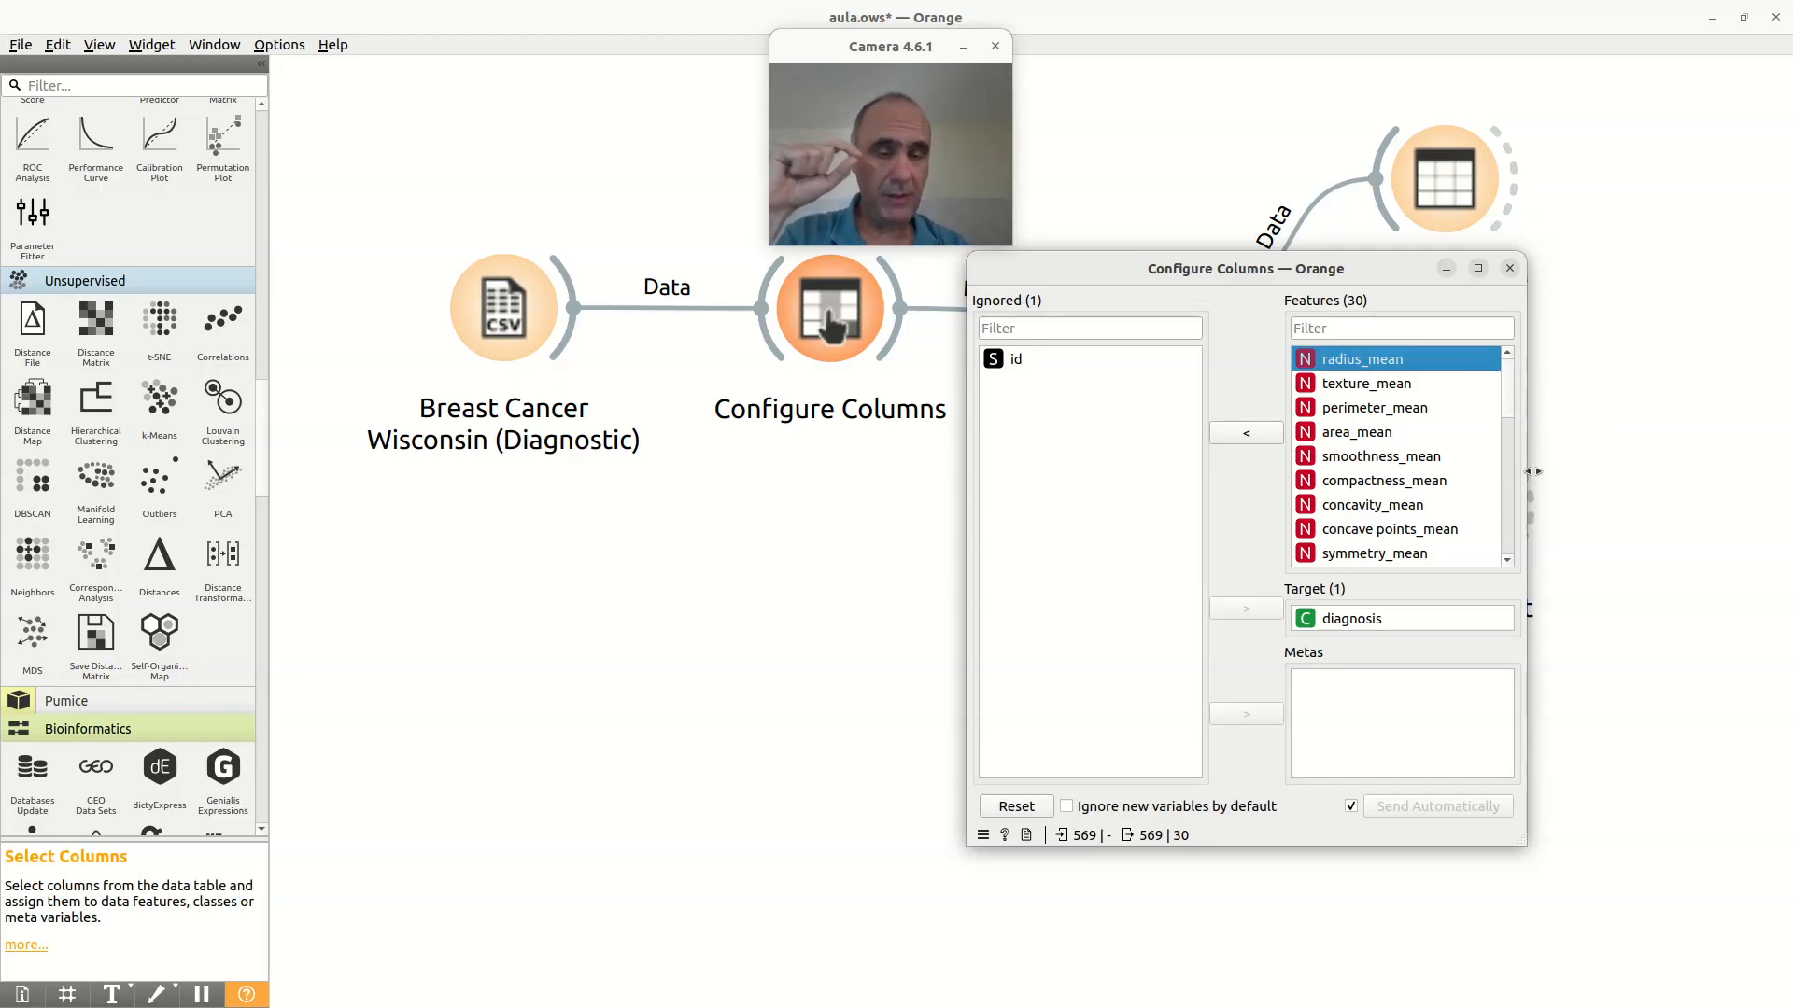
left_click(1346, 620)
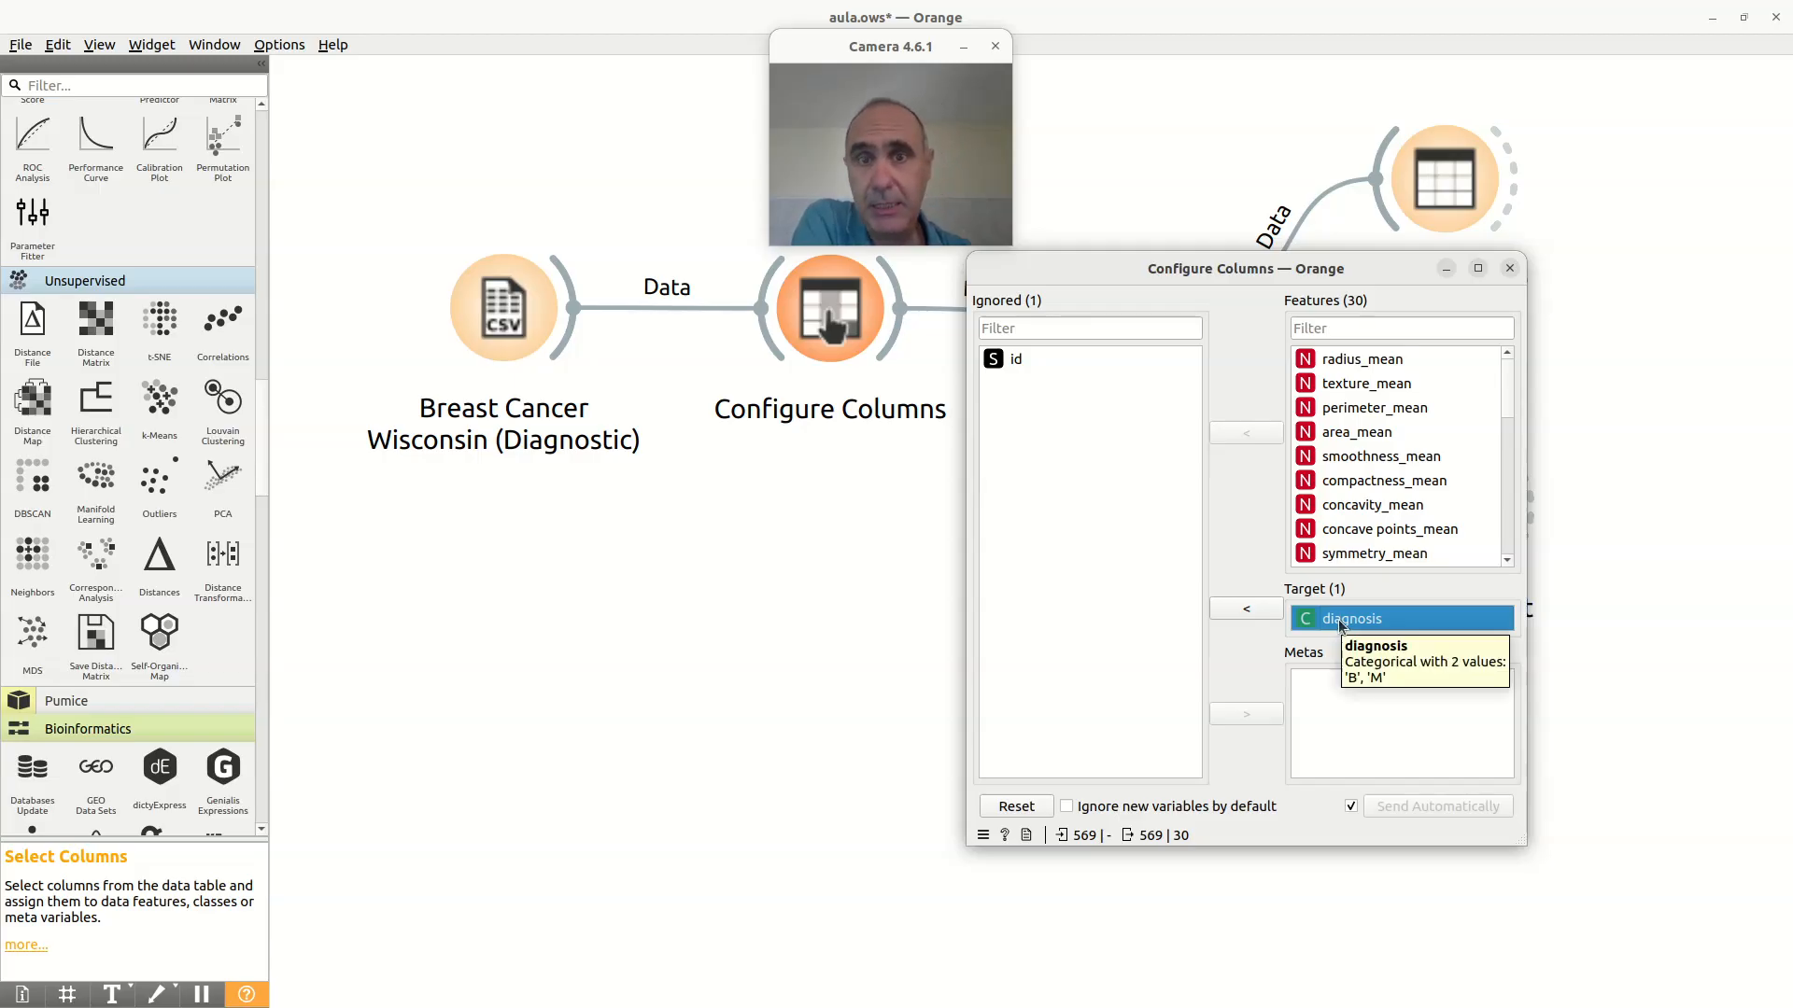
left_click(1510, 269)
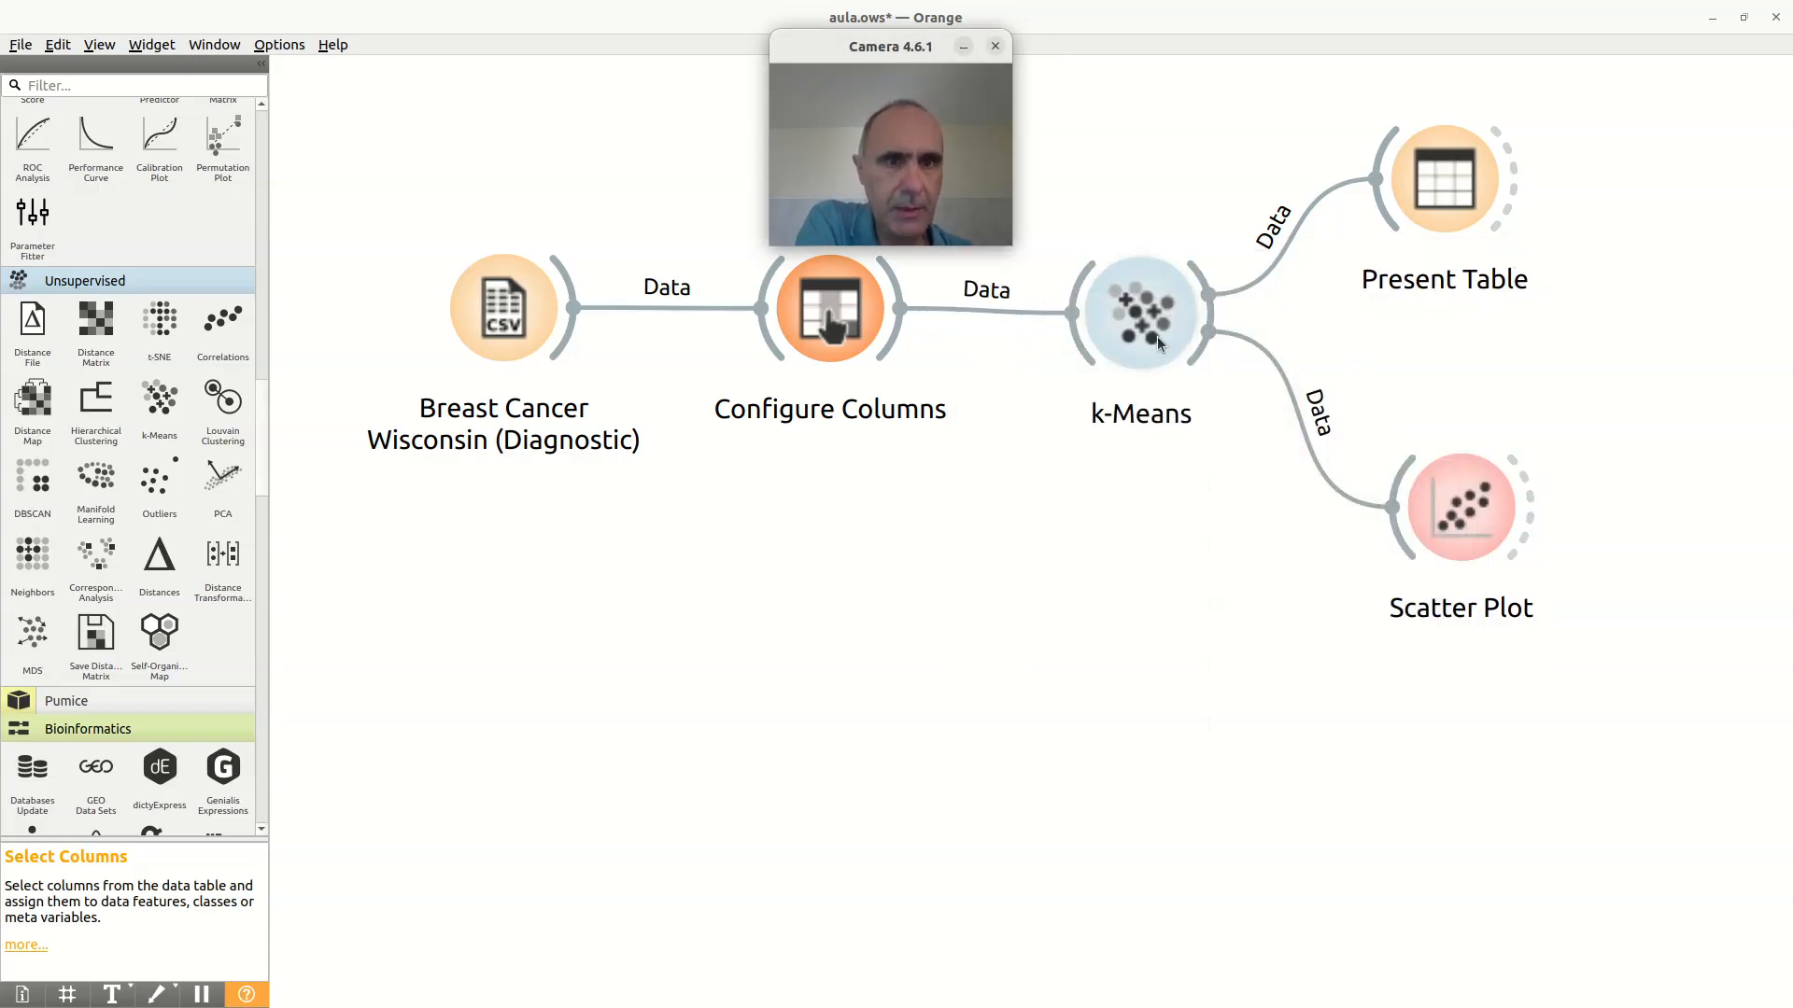
Step: Examine Present Table across its columns and rows, comparing the diagnosis of each instance with its assigned cluster
left_click_drag(883, 47, 1491, 197)
double_click(1444, 189)
left_click_drag(1194, 261, 875, 217)
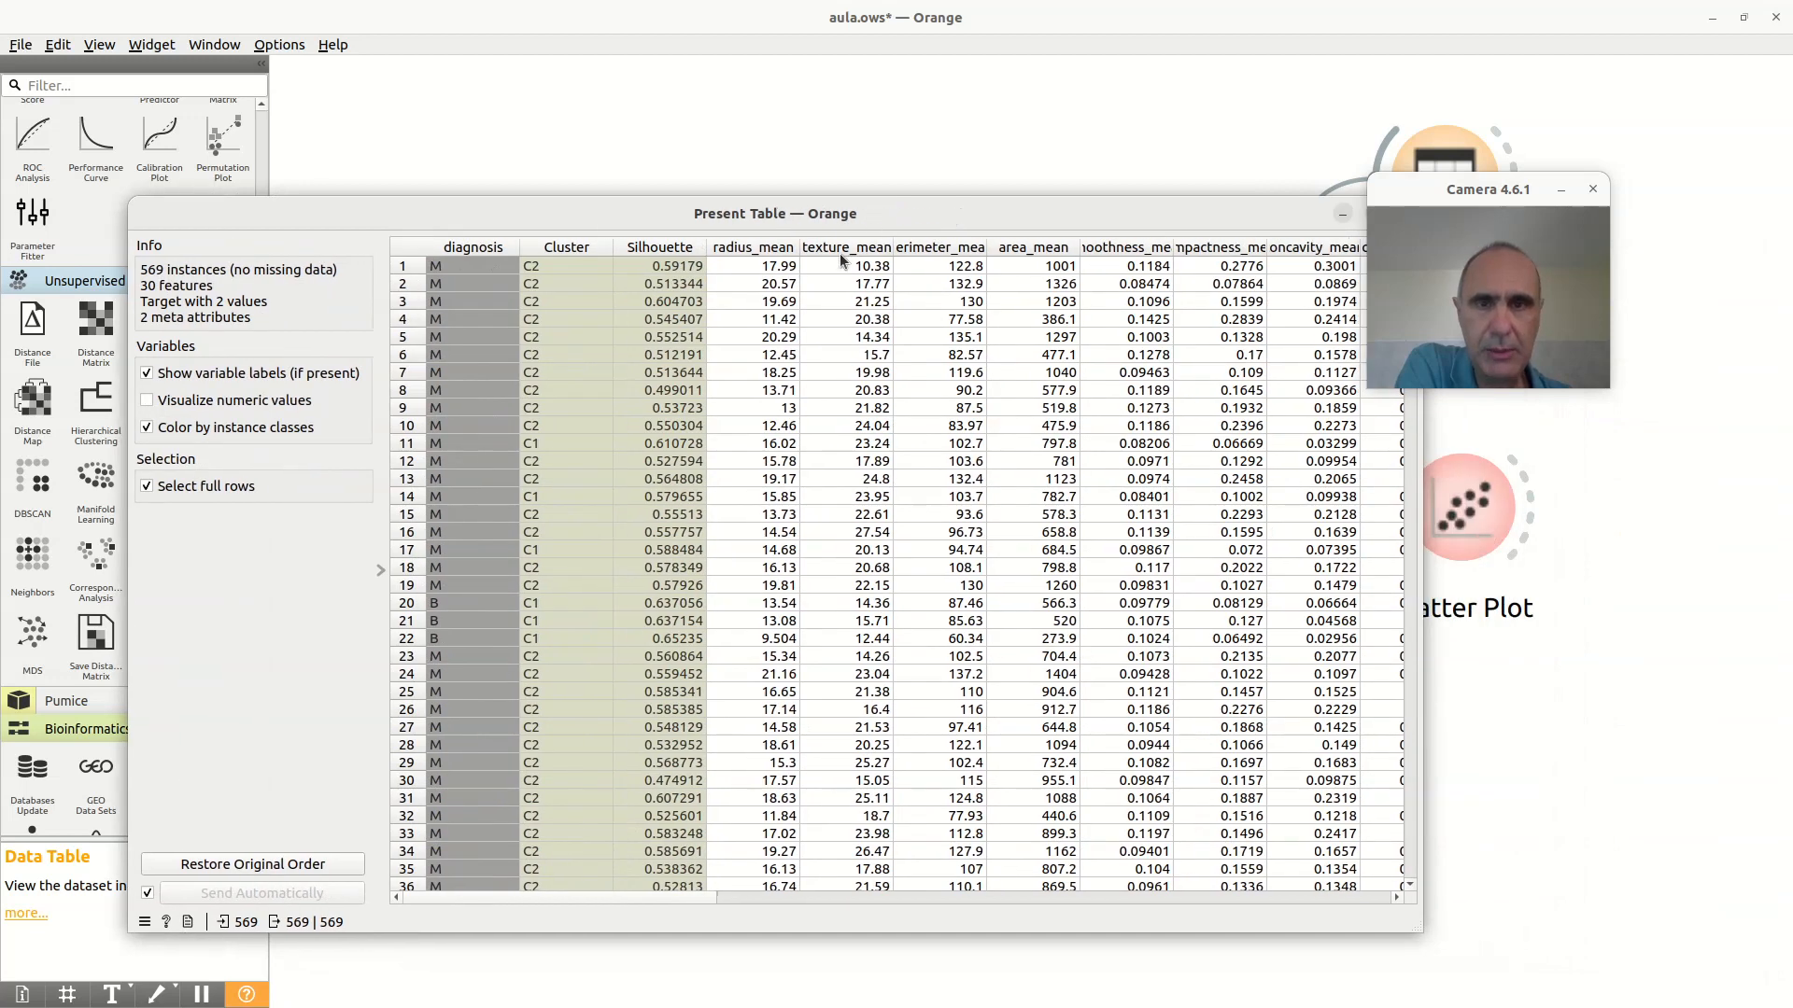
left_click_drag(596, 902, 523, 901)
left_click_drag(1442, 189, 787, 197)
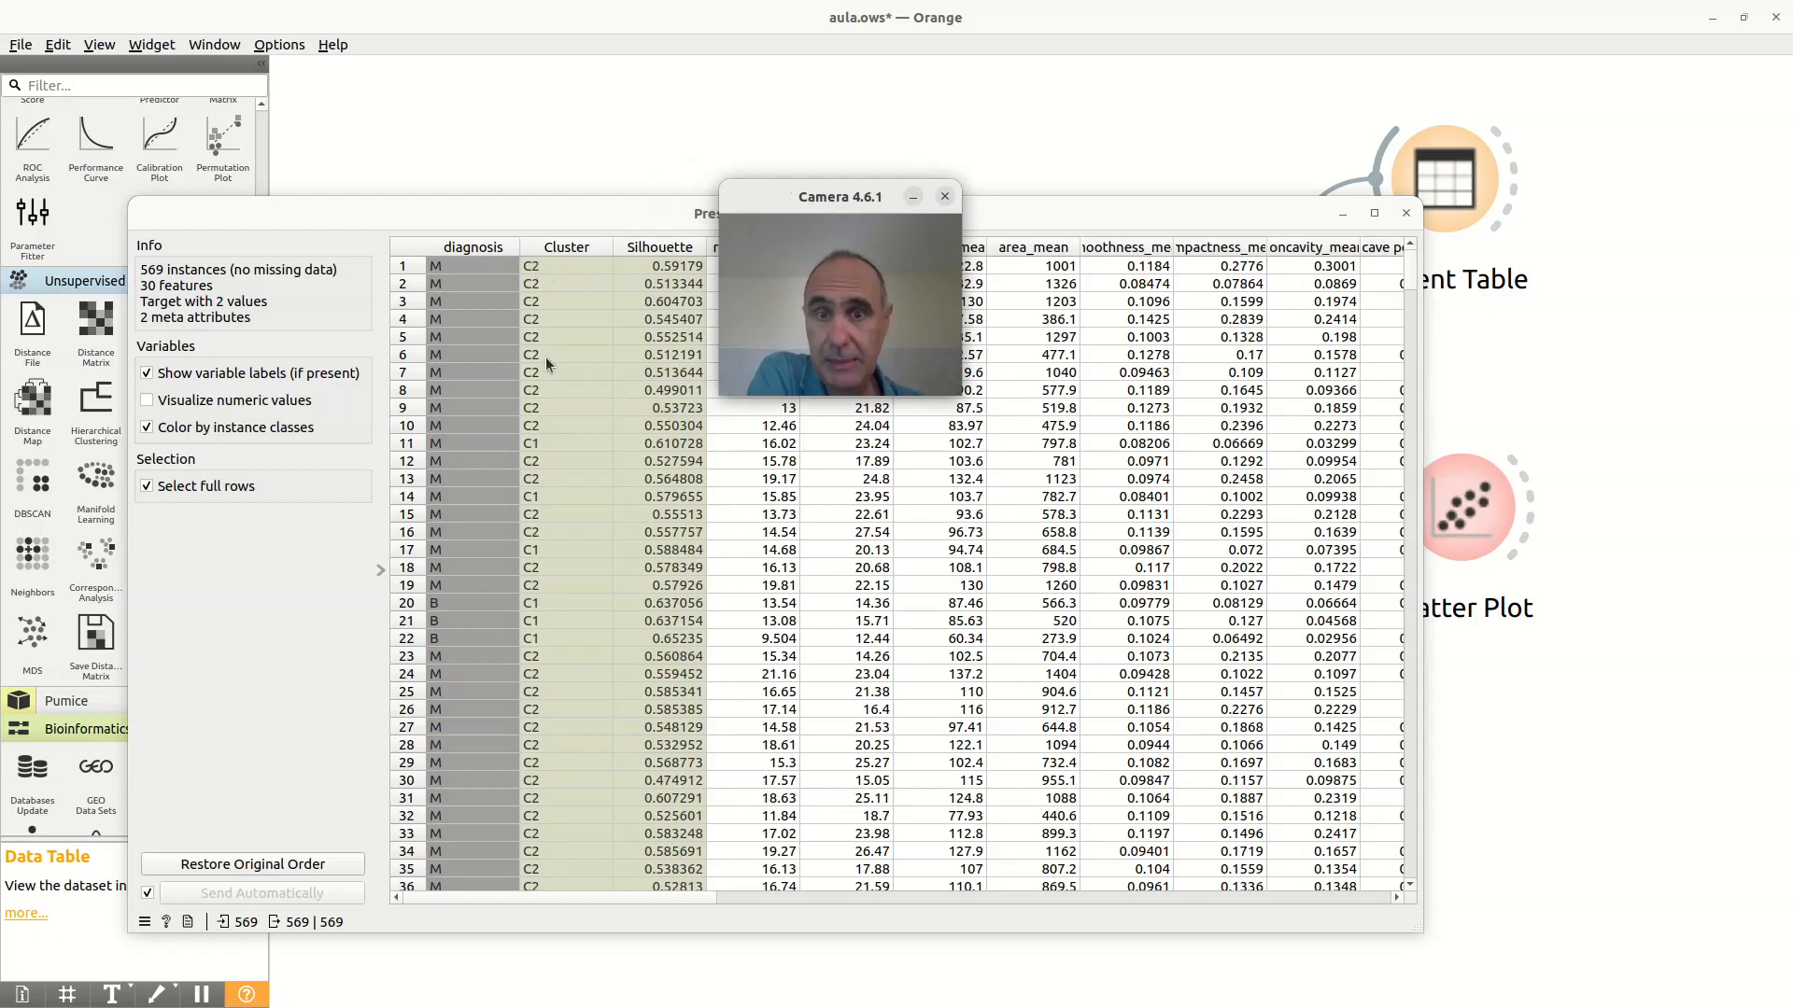
scroll(562, 626, "down", 10)
scroll(562, 626, "up", 10)
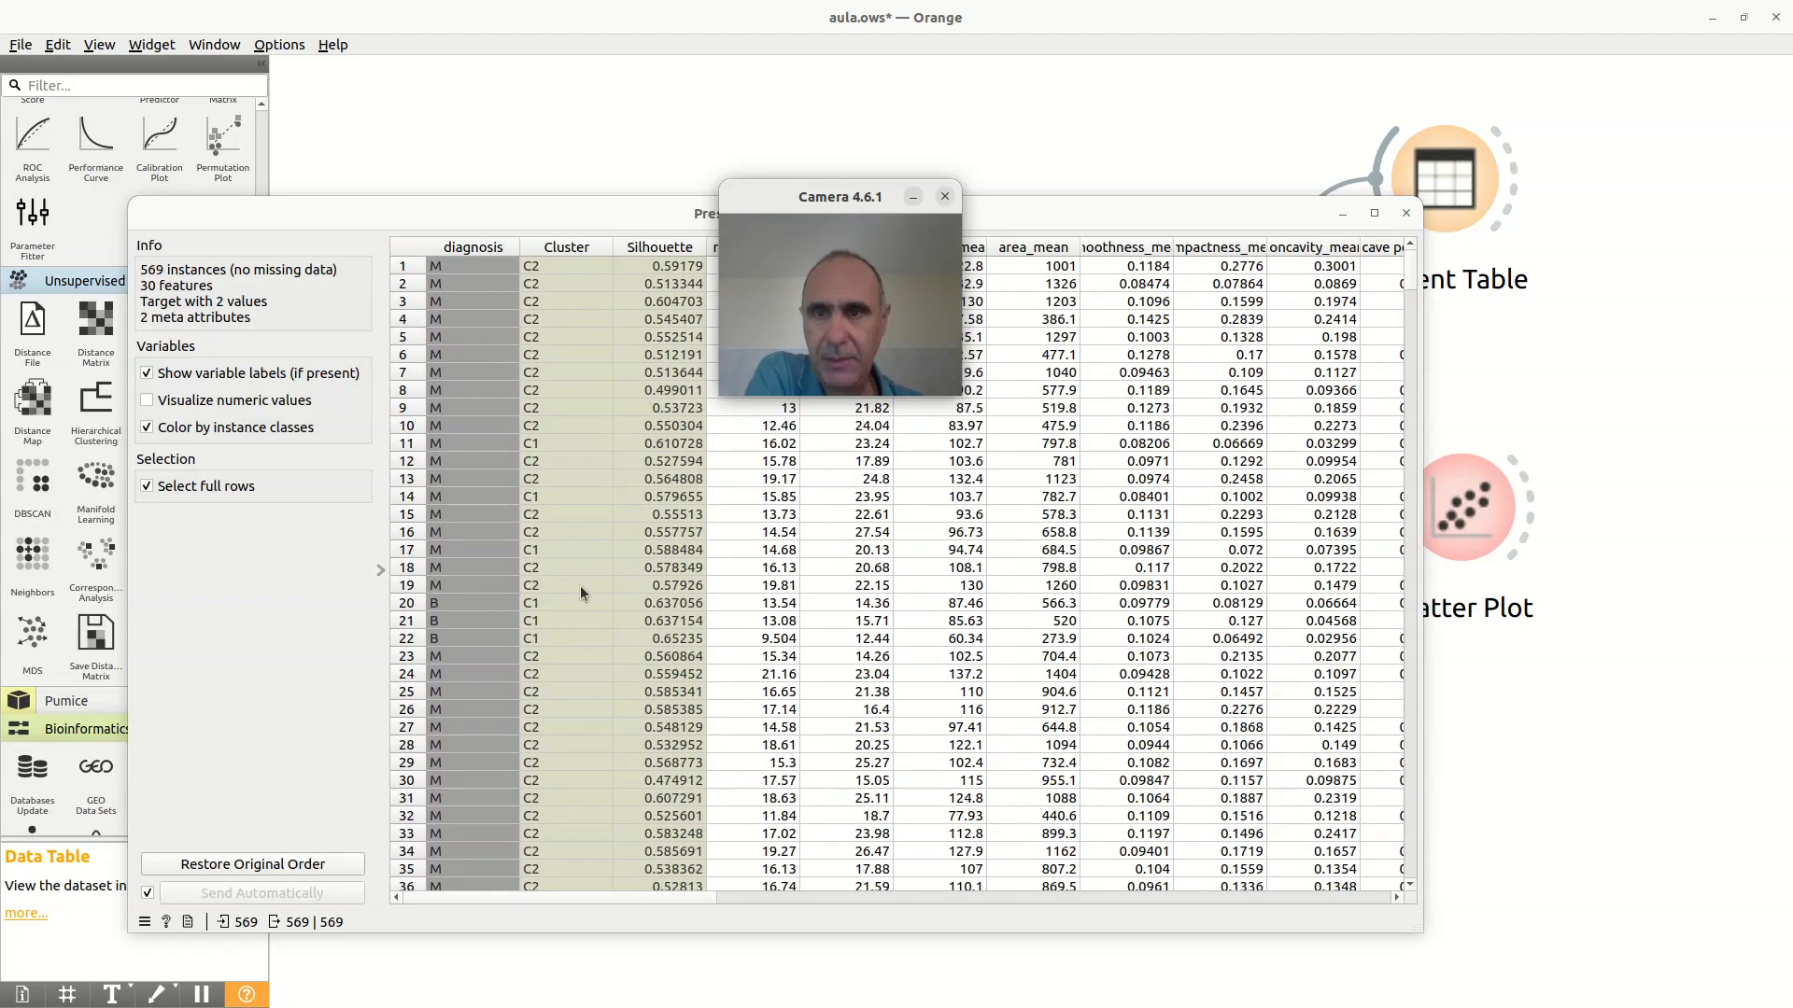
scroll(575, 361, "down", 15)
scroll(580, 378, "down", 12)
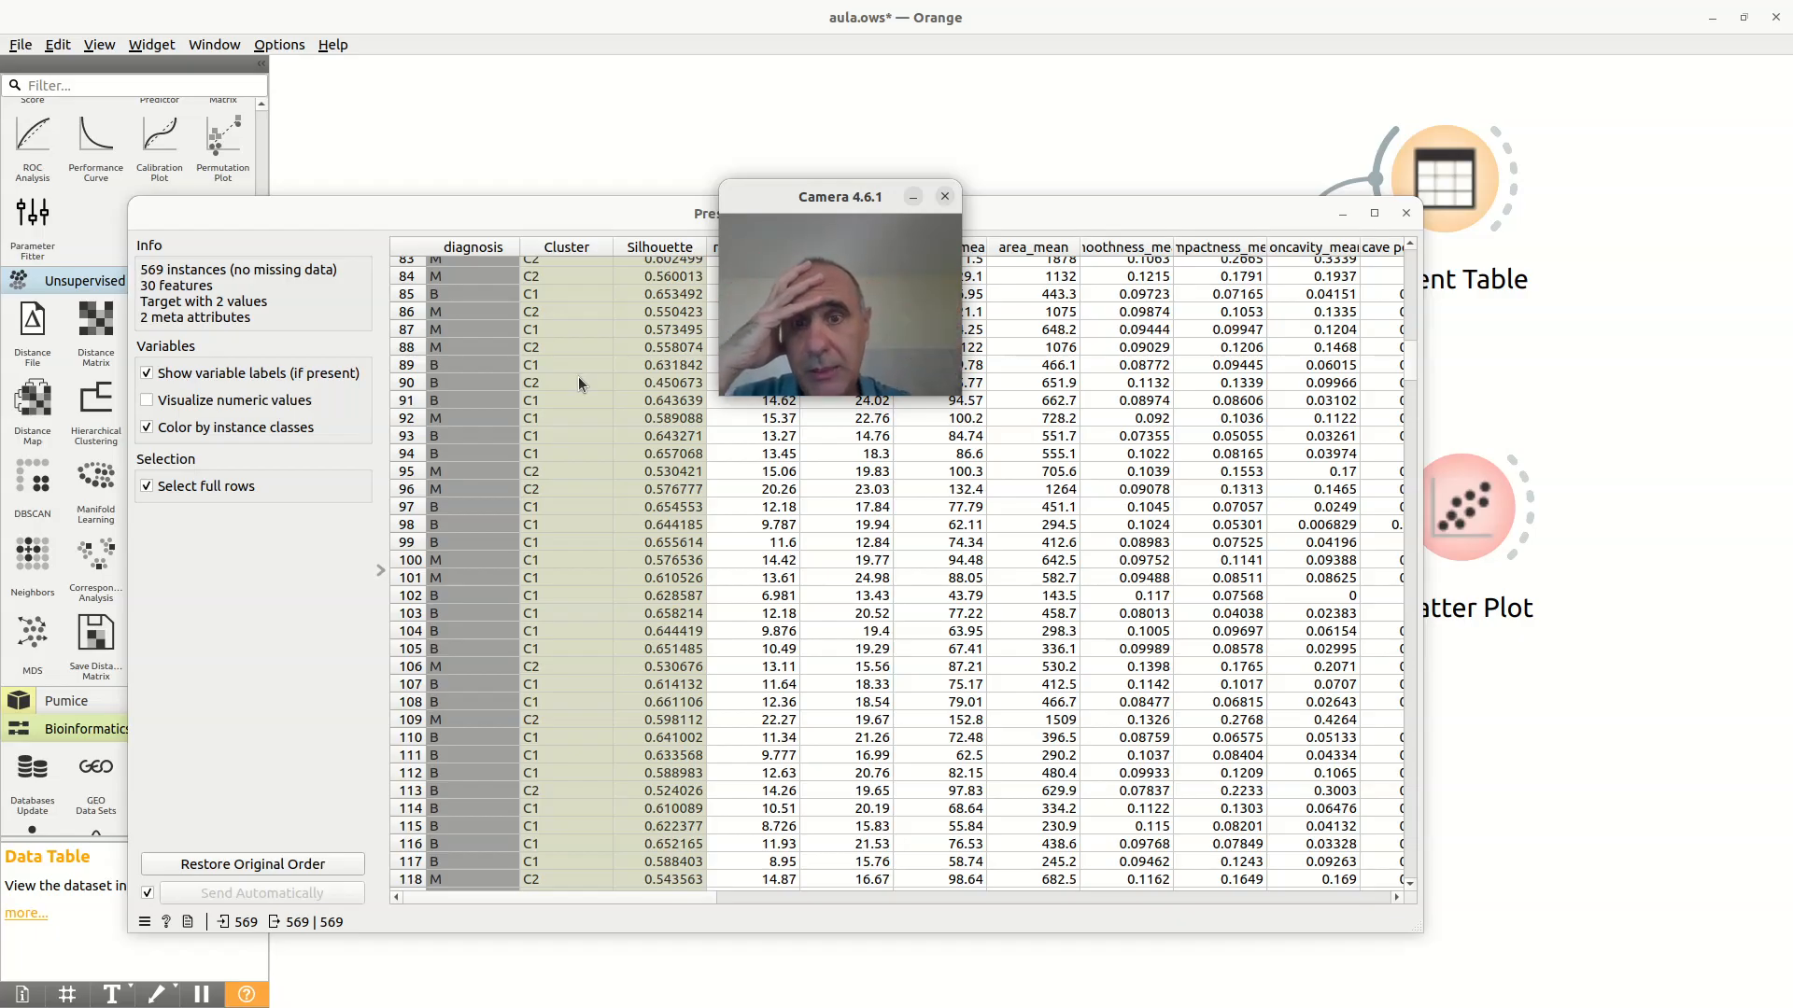
left_click(1406, 213)
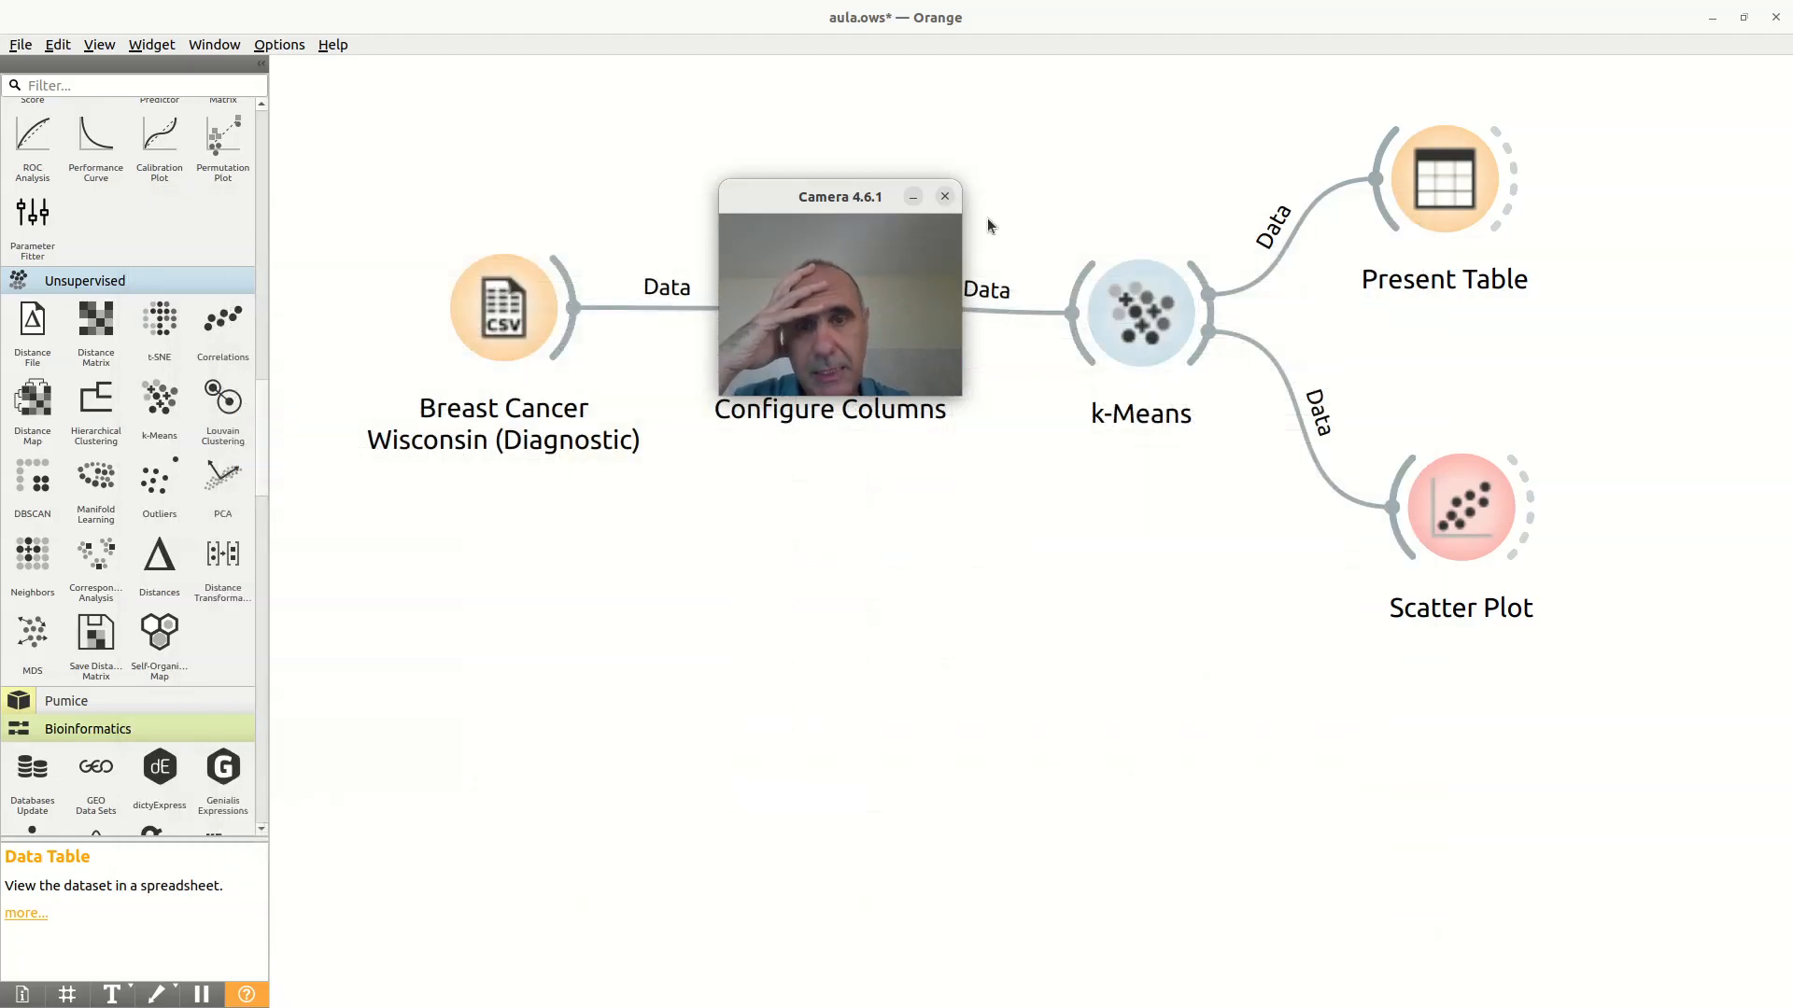
Step: Check the k-Means silhouette scores for the different numbers of clusters
left_click_drag(823, 209, 727, 132)
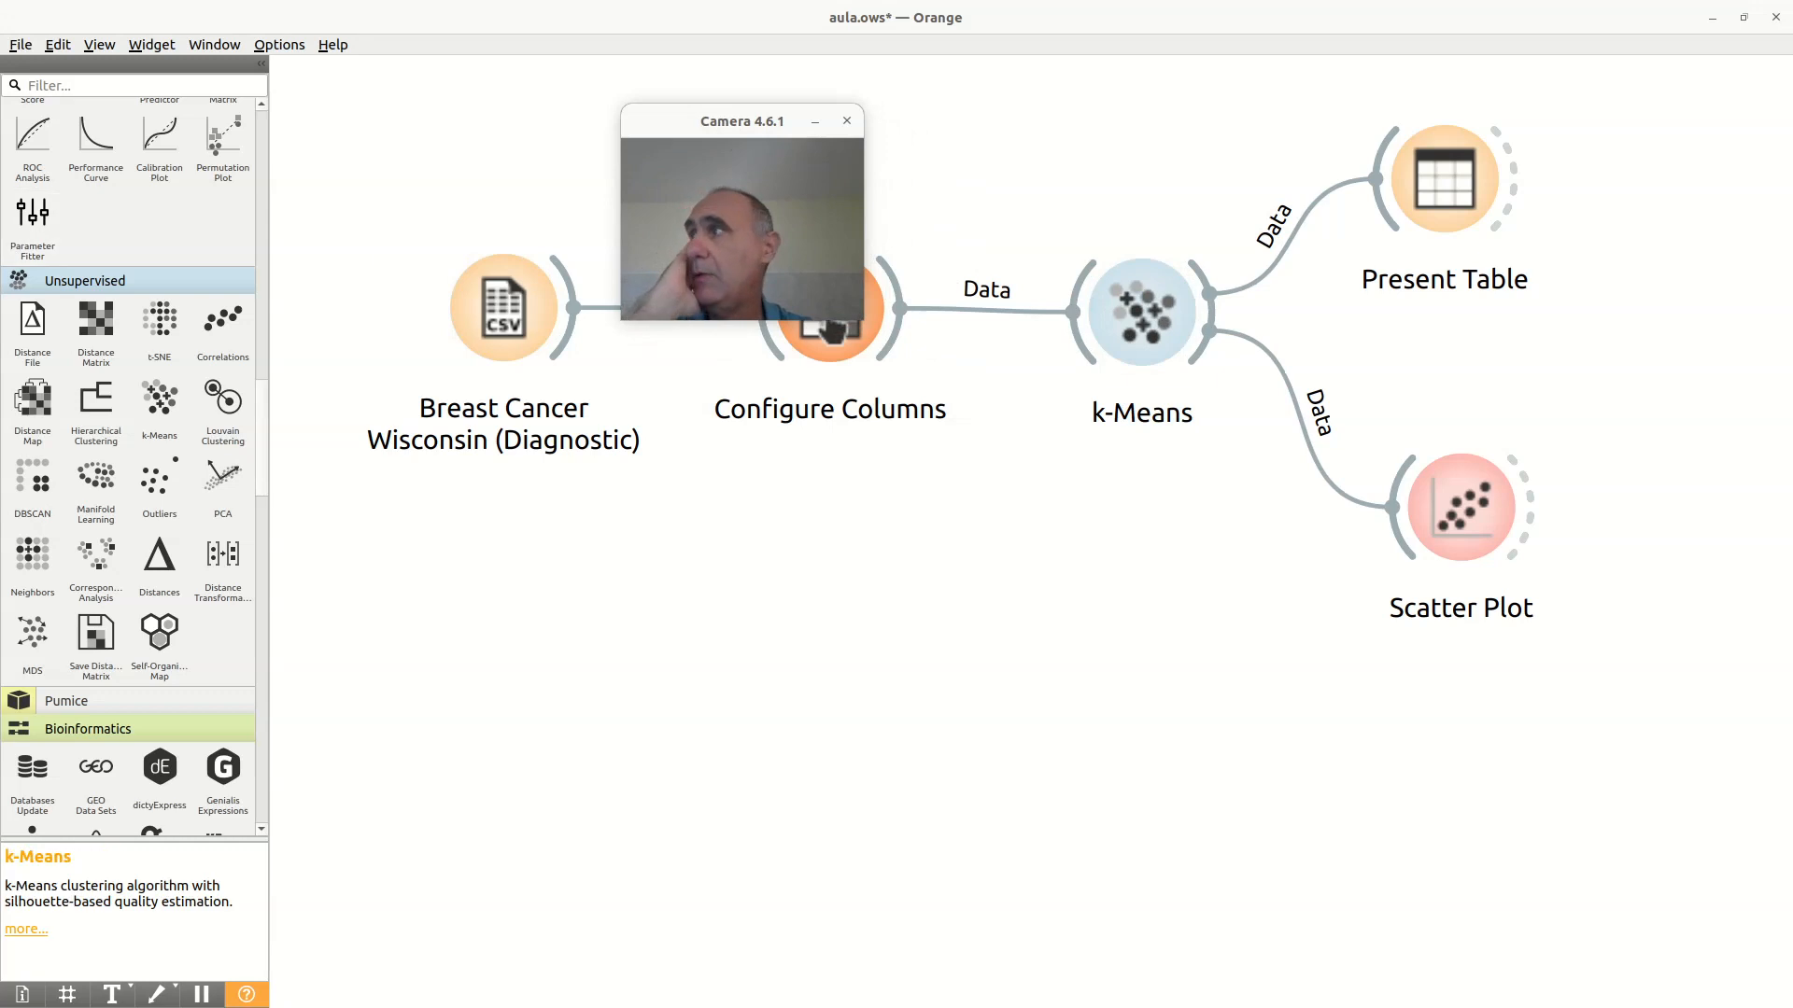
double_click(1141, 310)
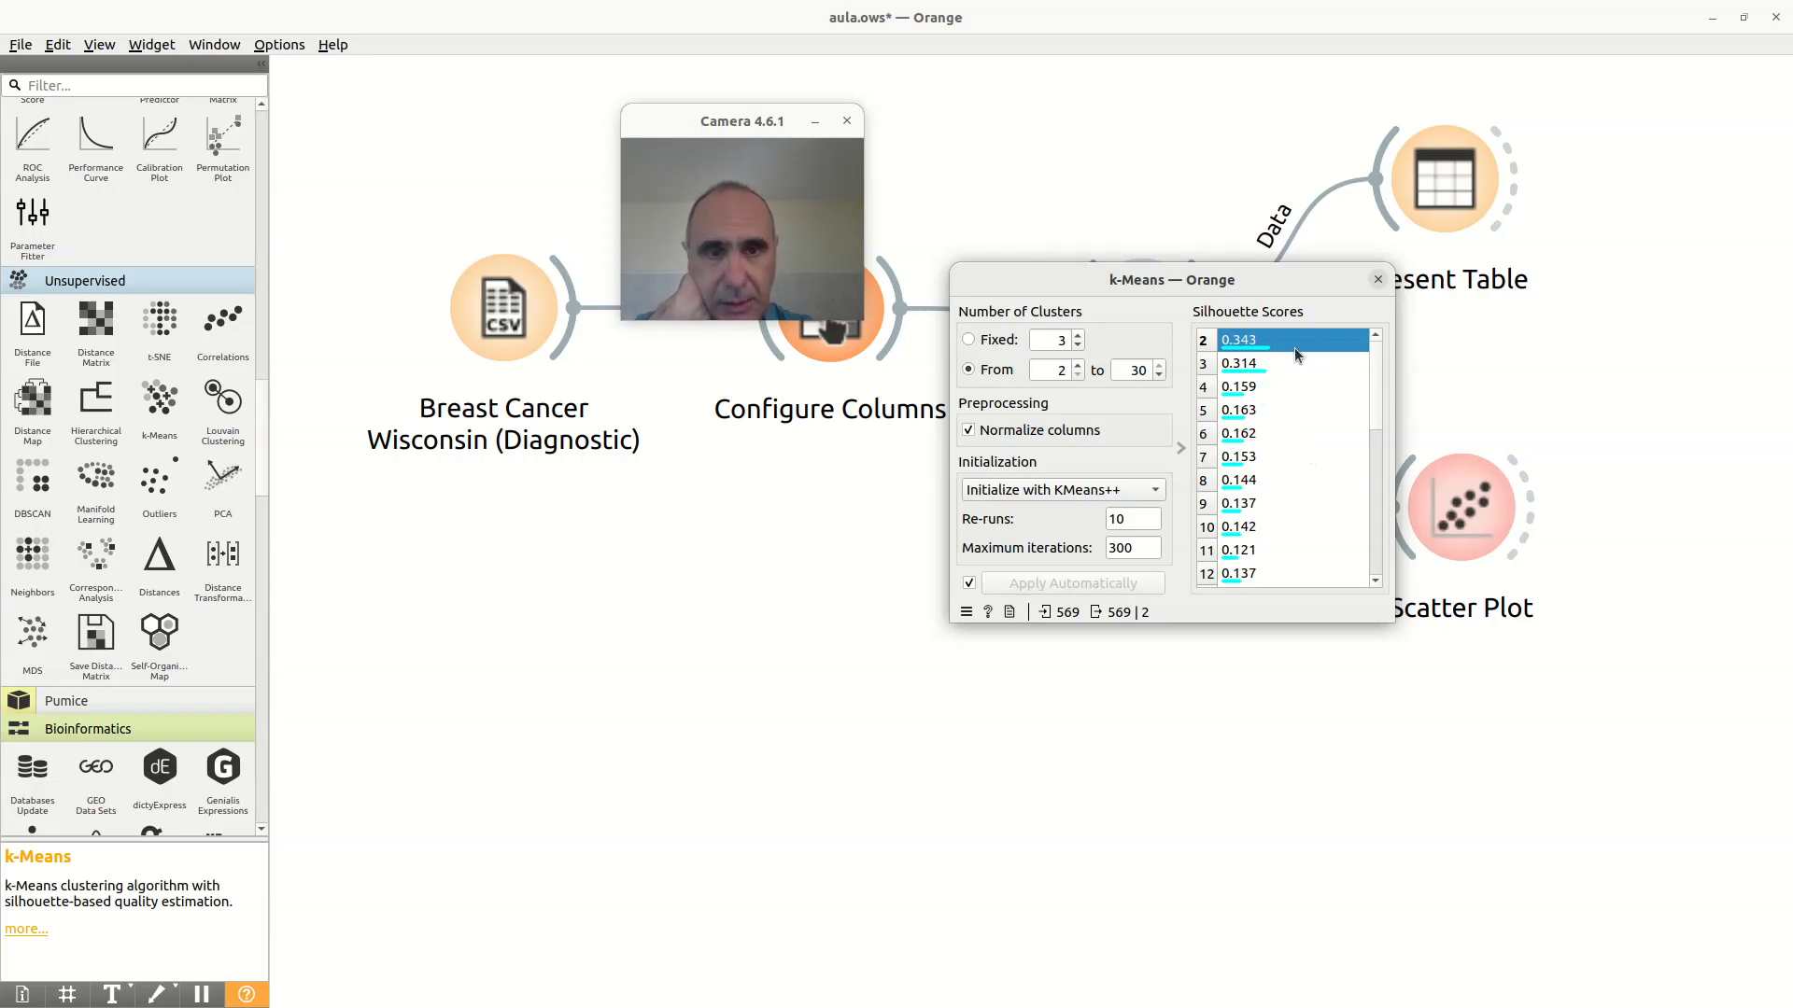
left_click(1379, 279)
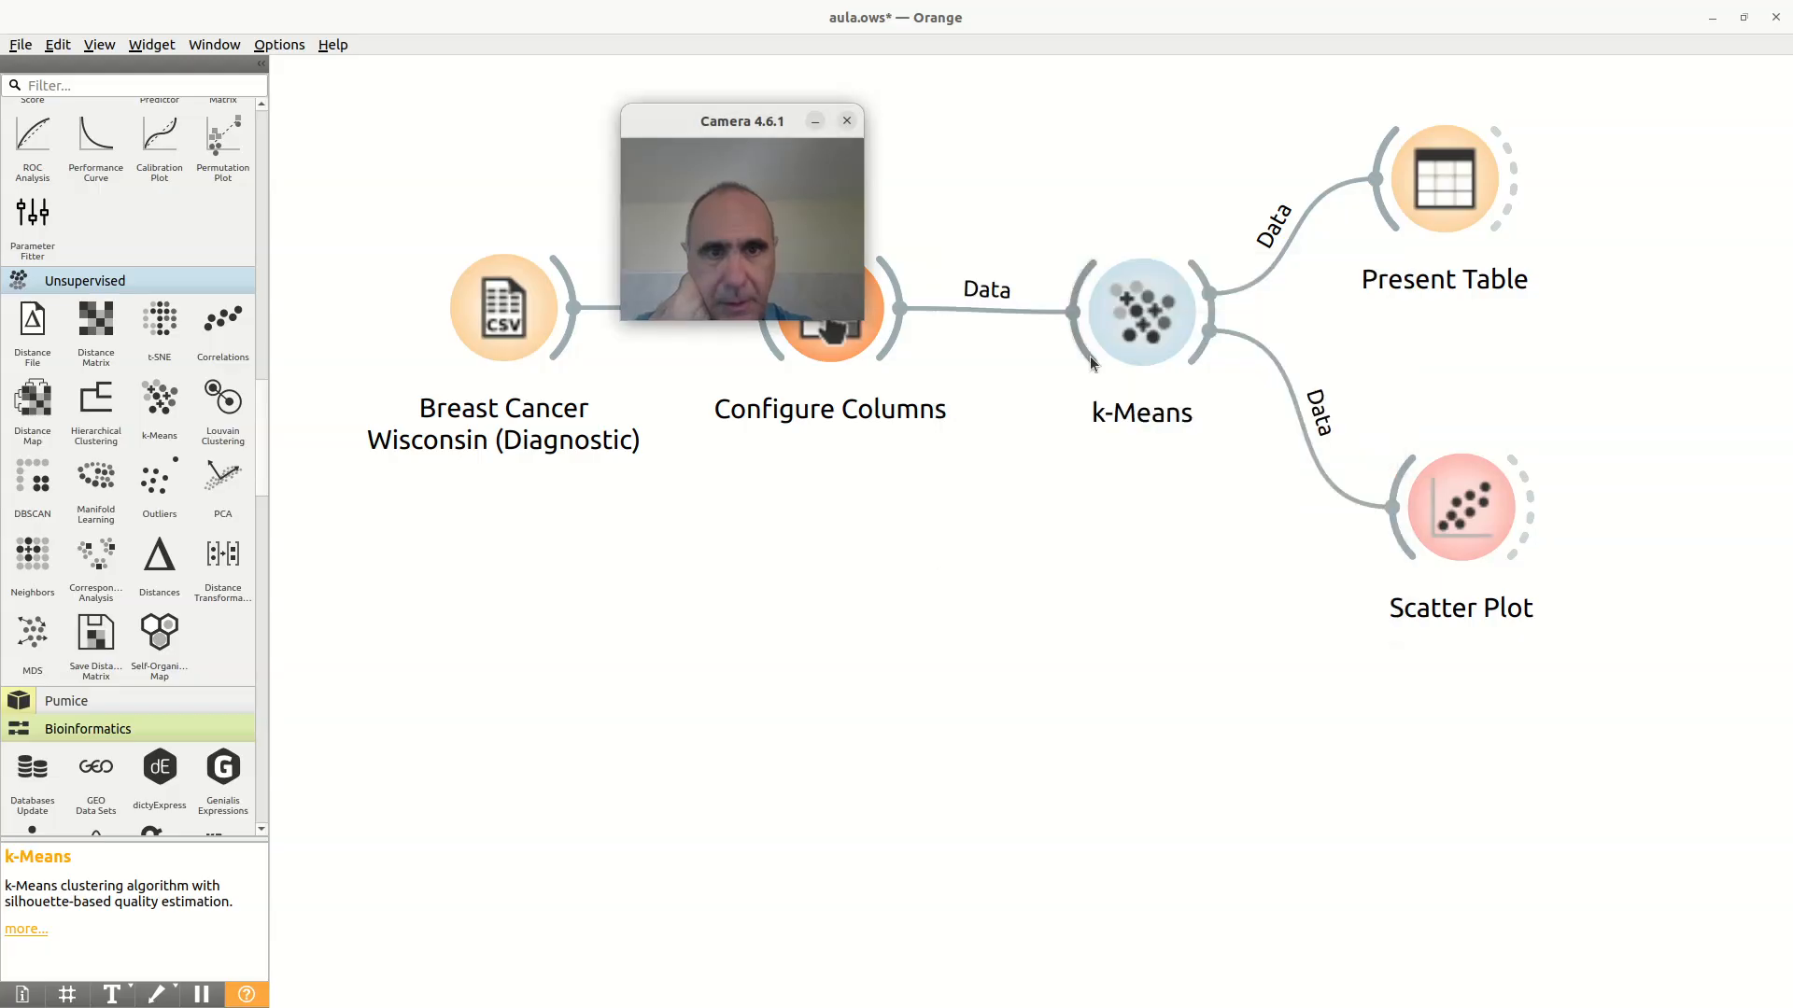
double_click(1162, 318)
left_click(1378, 280)
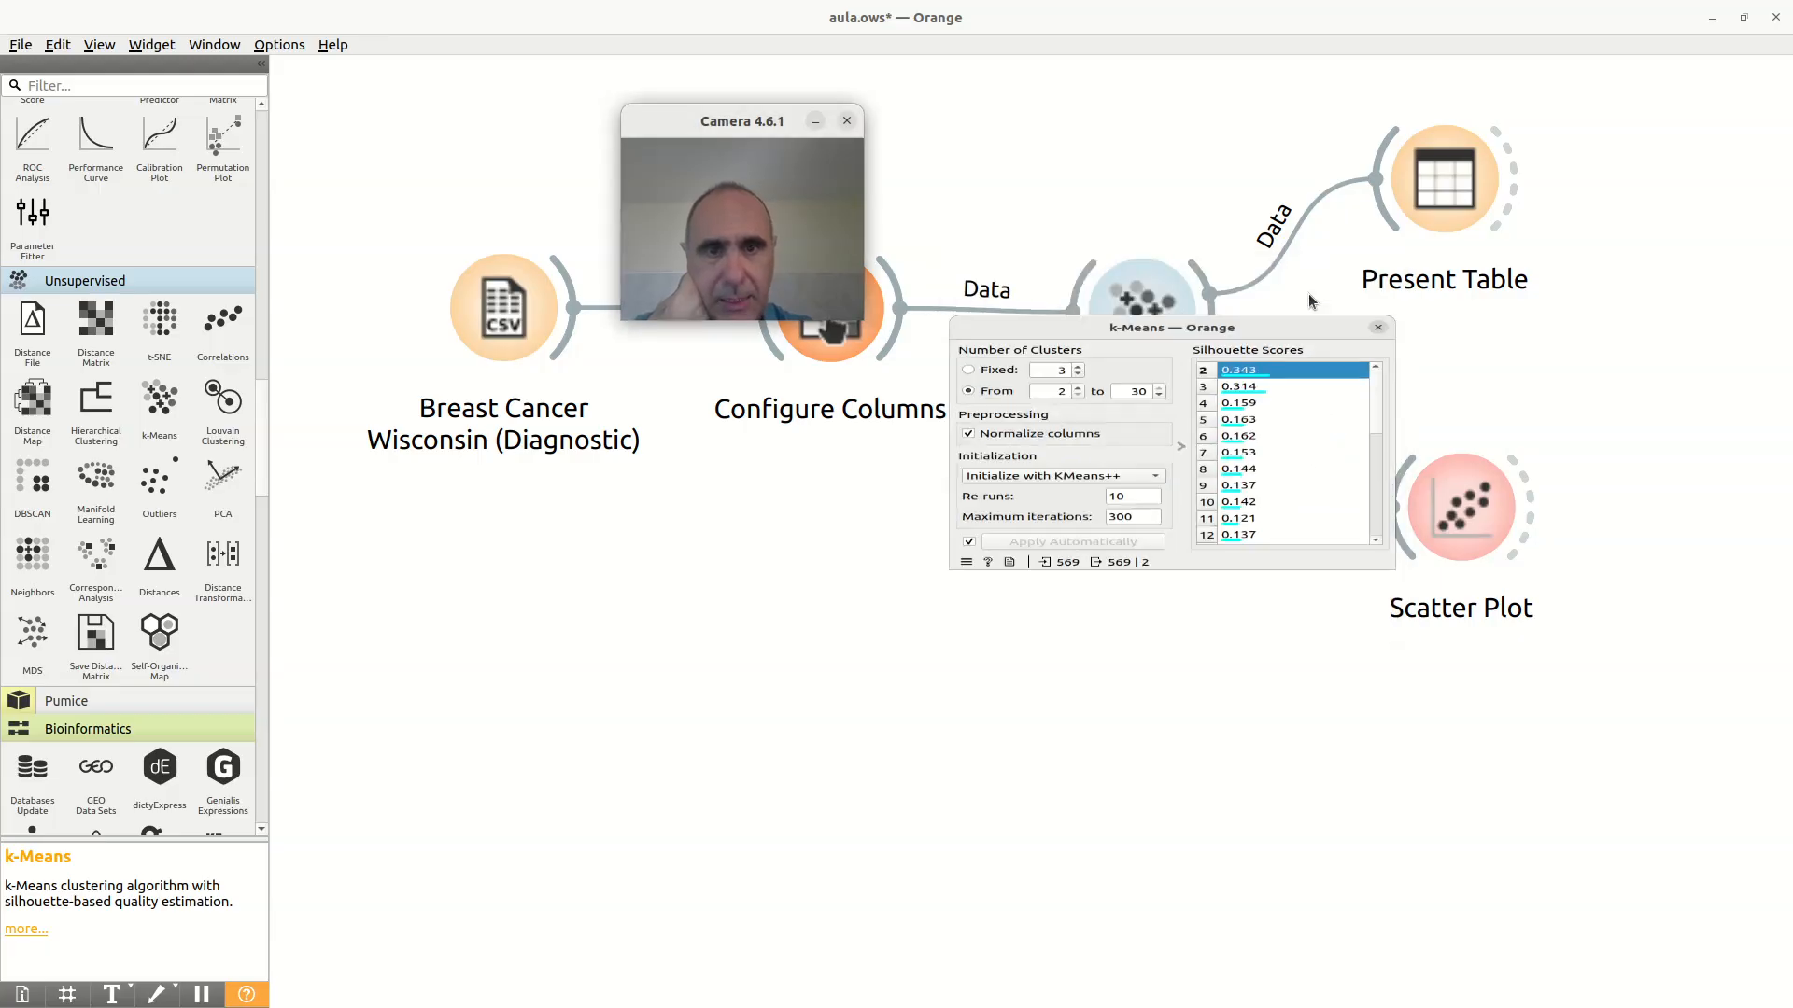
Step: Examine Present Table once more, comparing each instance's diagnosis with its cluster, and close the table
double_click(1427, 198)
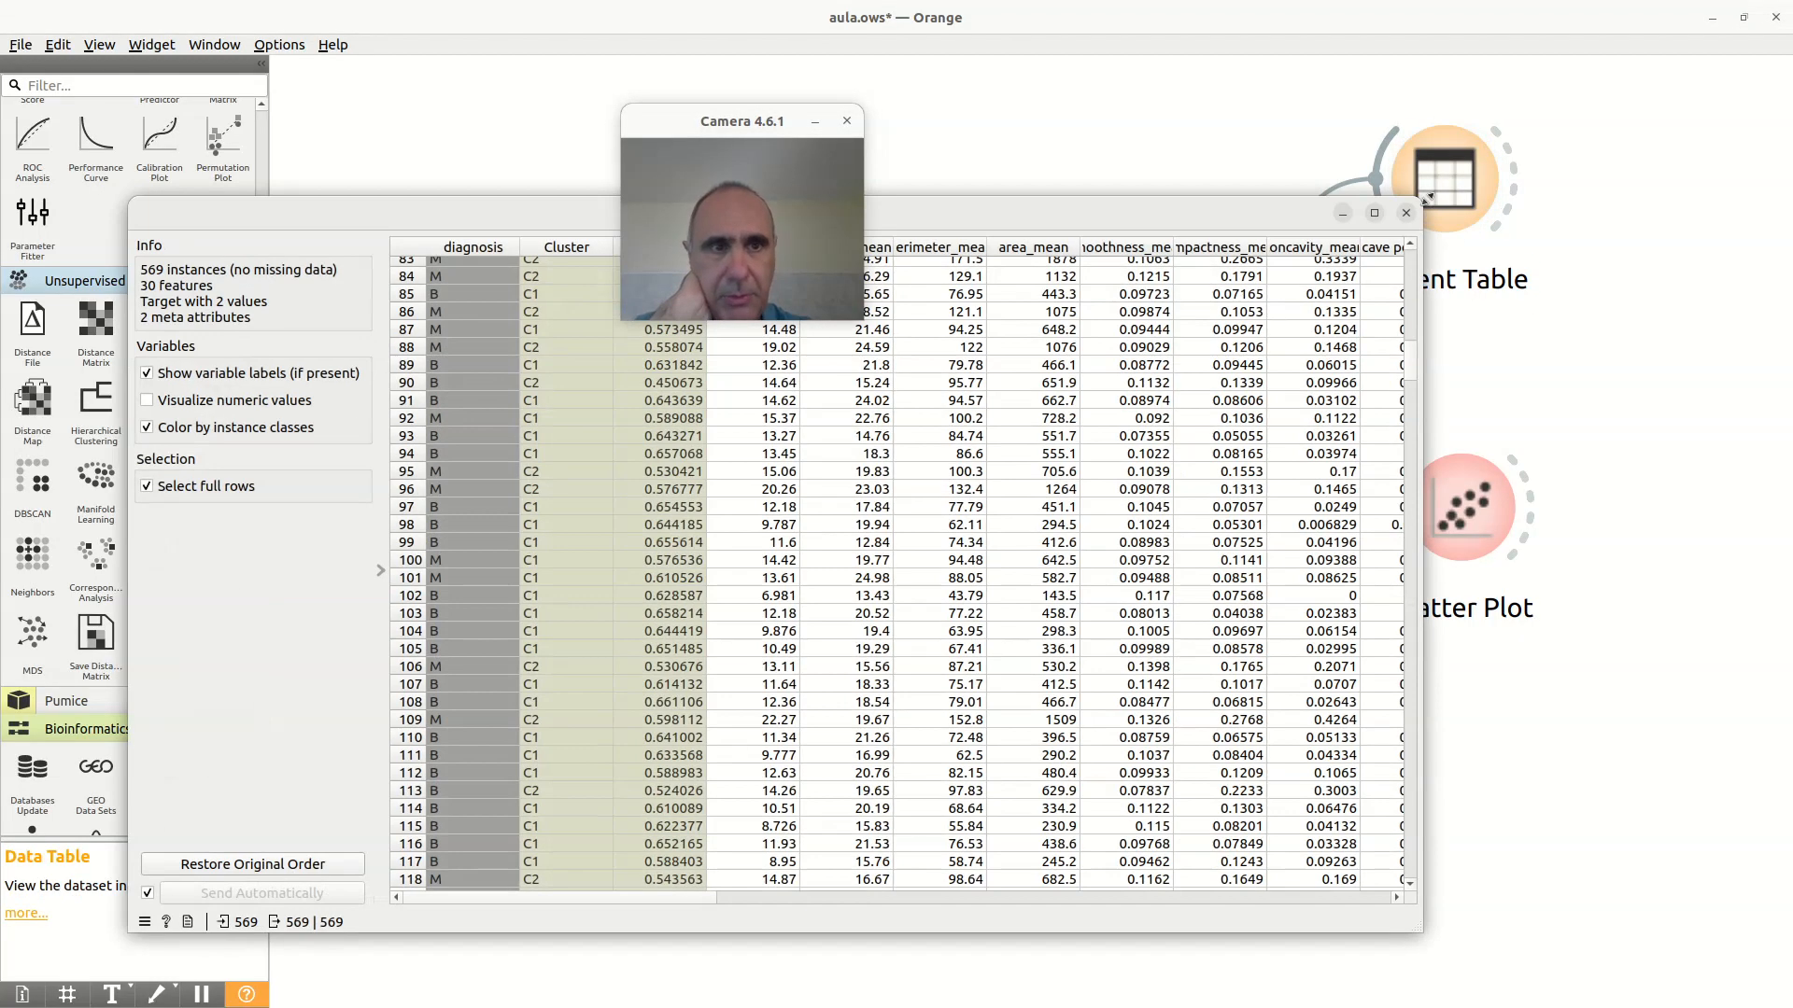
left_click_drag(1163, 209, 1466, 375)
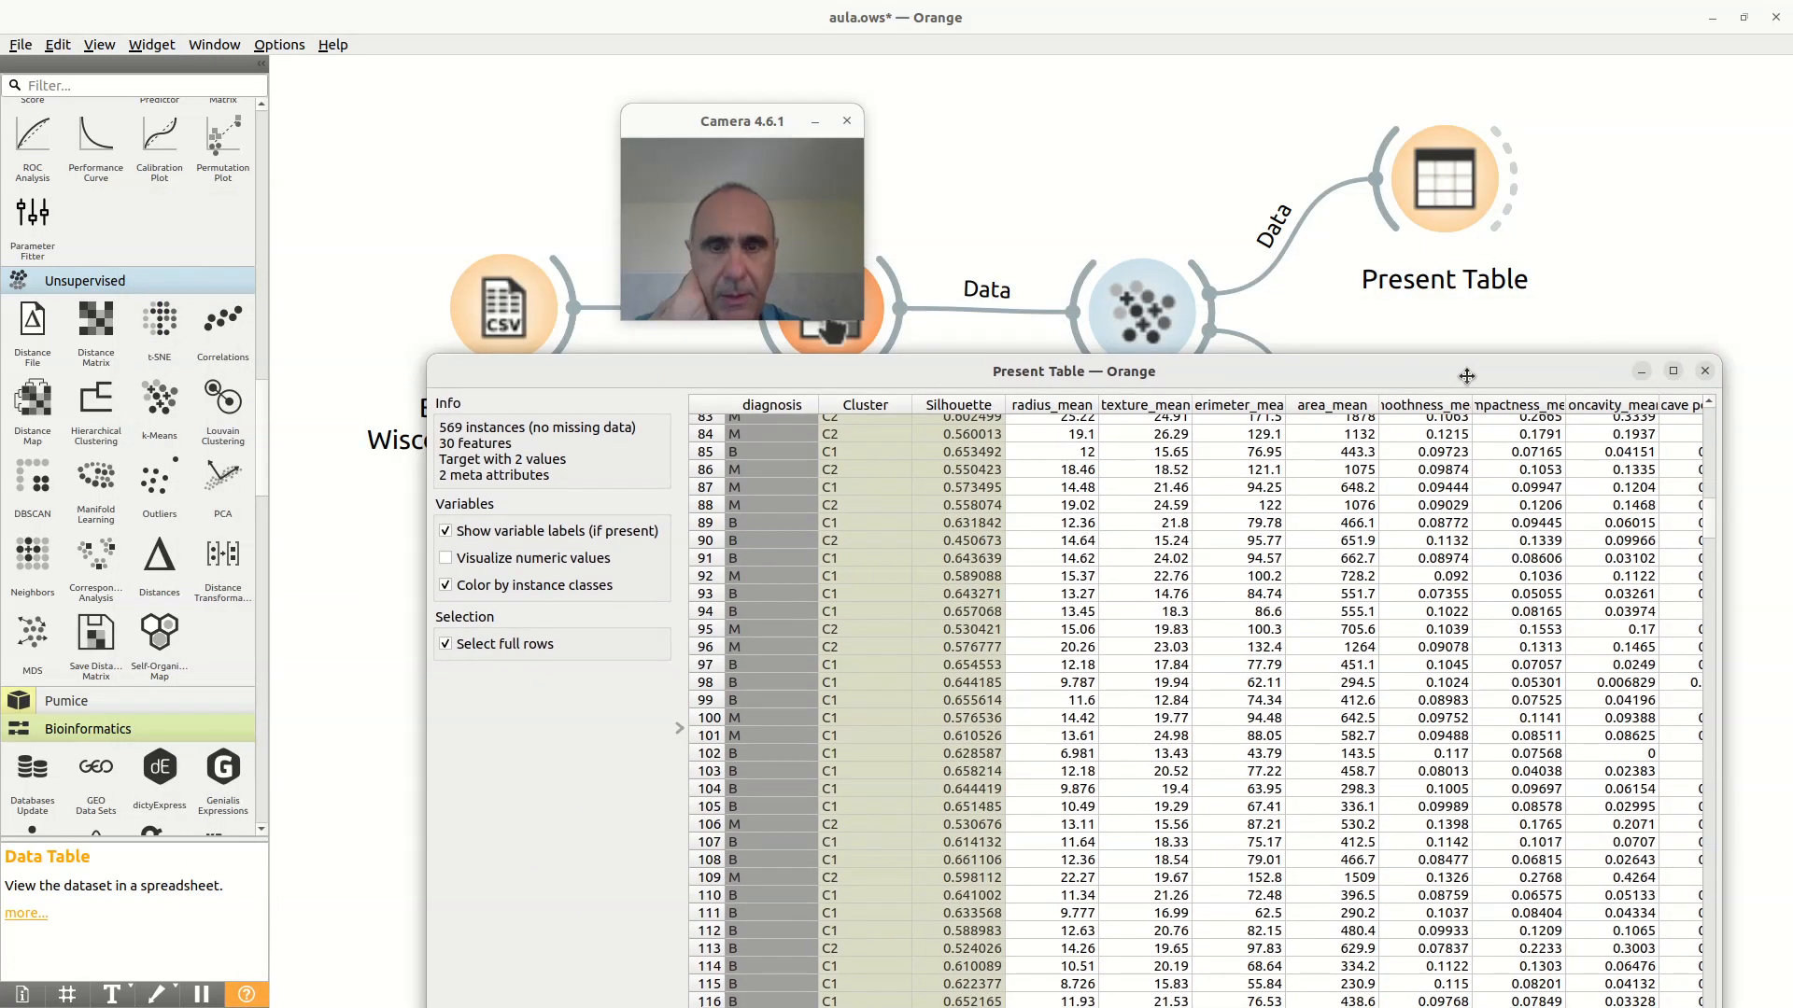
scroll(844, 531, "up", 6)
scroll(846, 530, "up", 20)
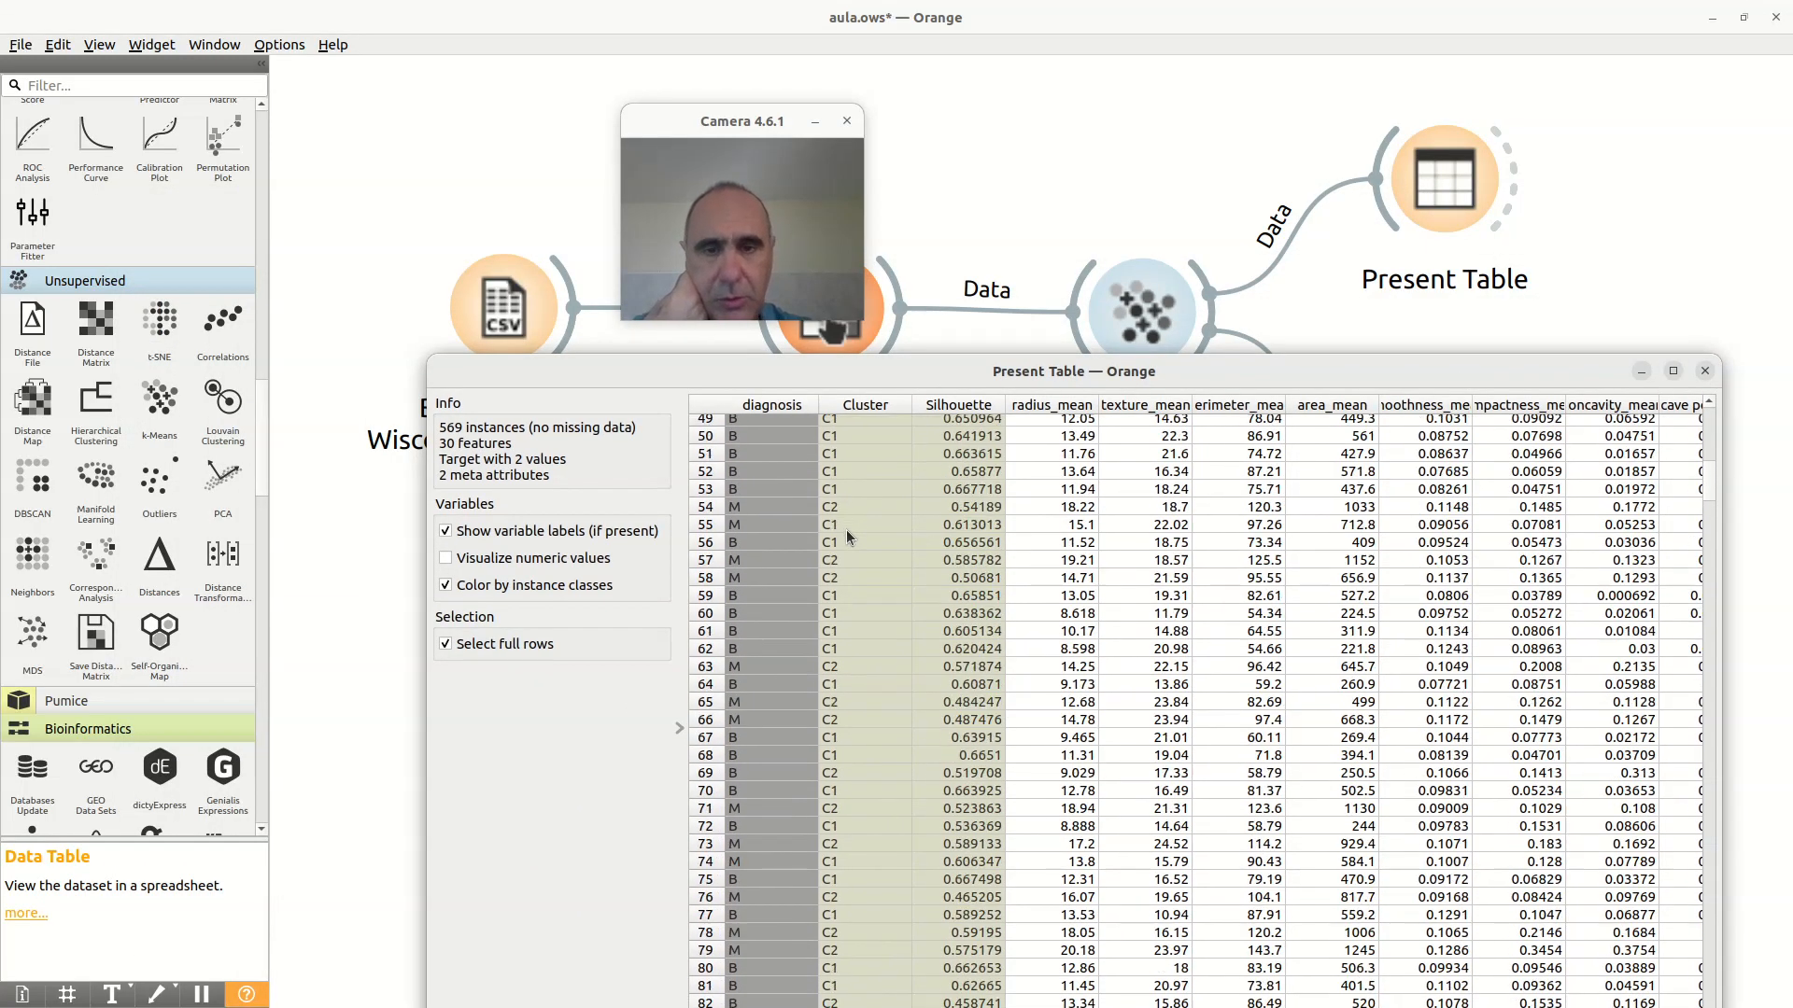
scroll(846, 530, "up", 1)
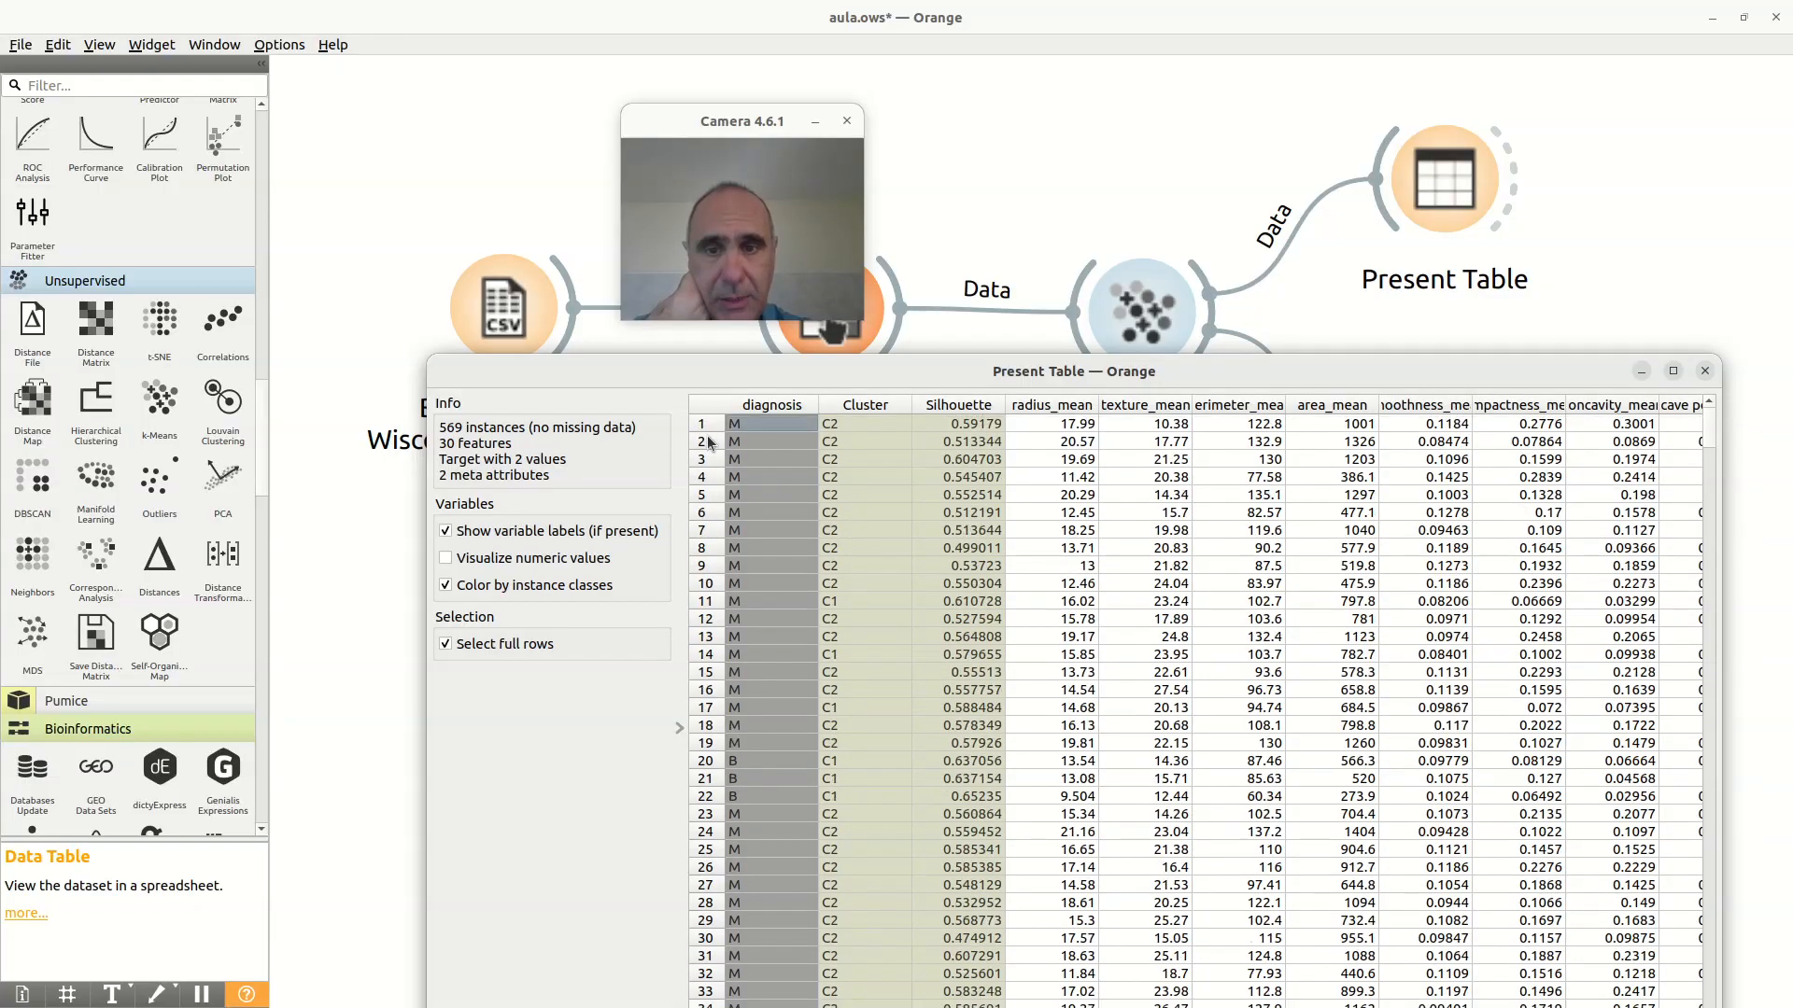
scroll(860, 434, "down", 5)
scroll(858, 512, "down", 7)
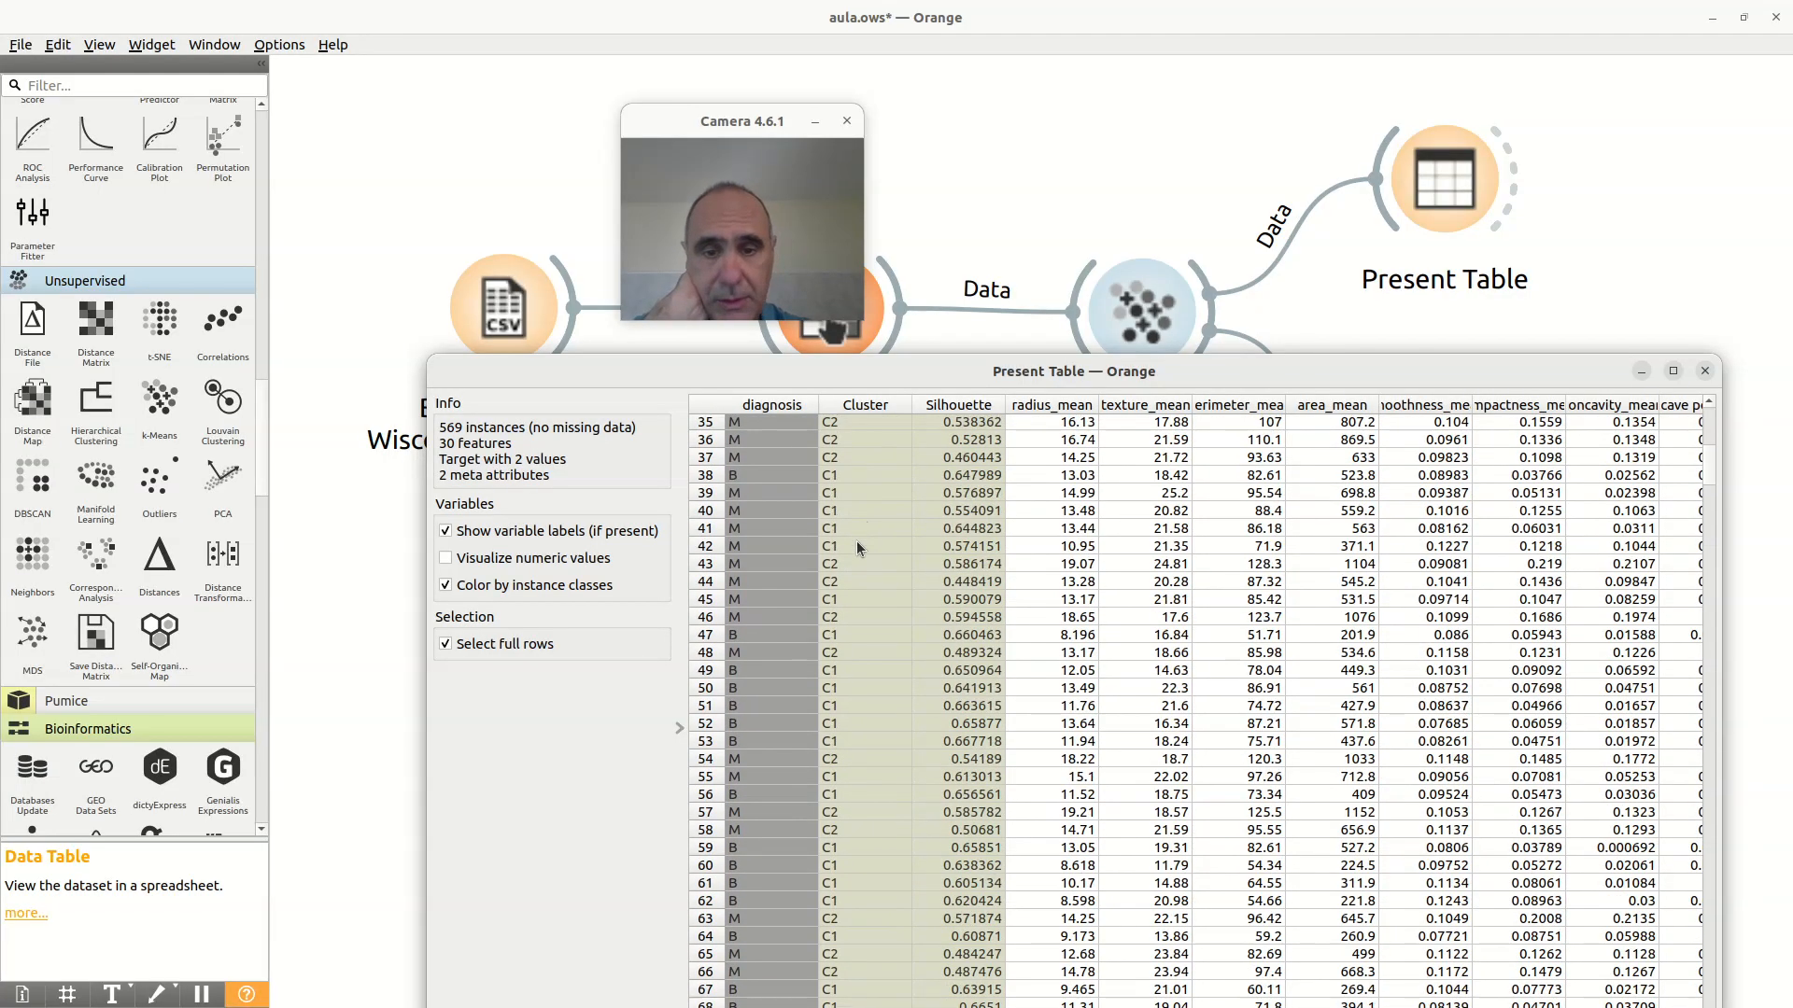
left_click(1705, 371)
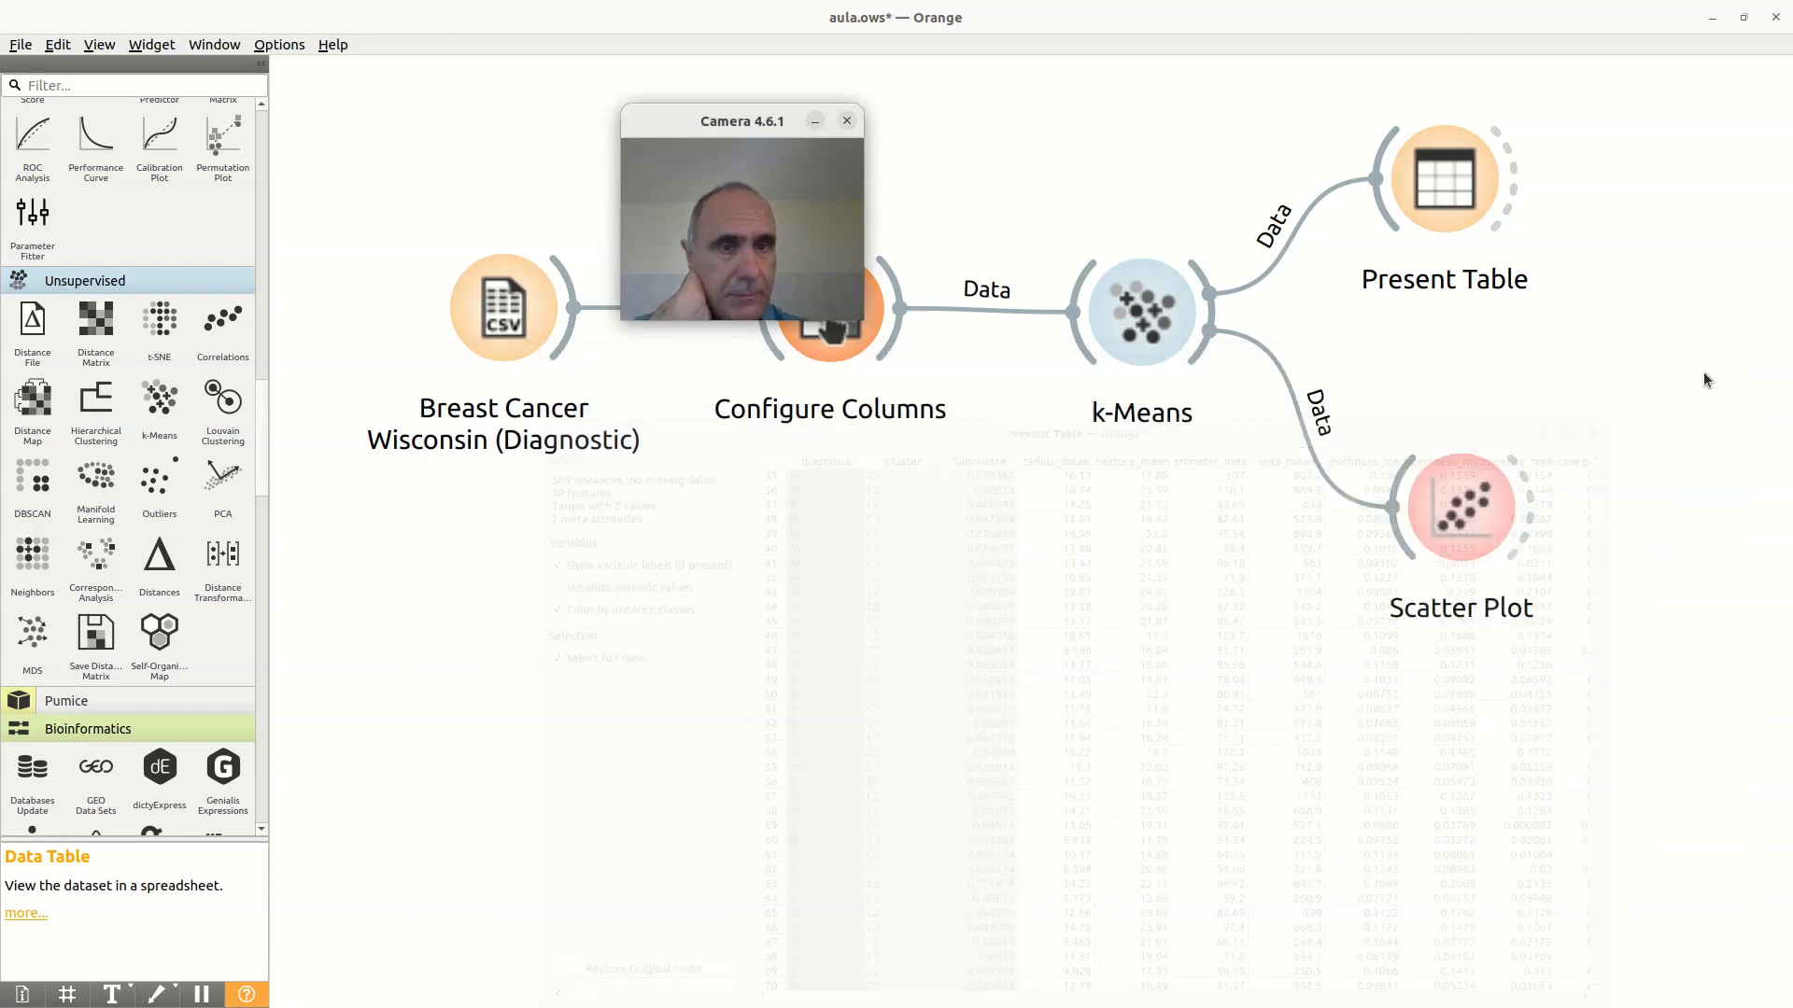
Step: Open the Scatter Plot and set its y axis to fractal_dimension_mean, plotted against radius_mean
left_click_drag(717, 166, 1113, 492)
left_click(1431, 493)
double_click(1431, 493)
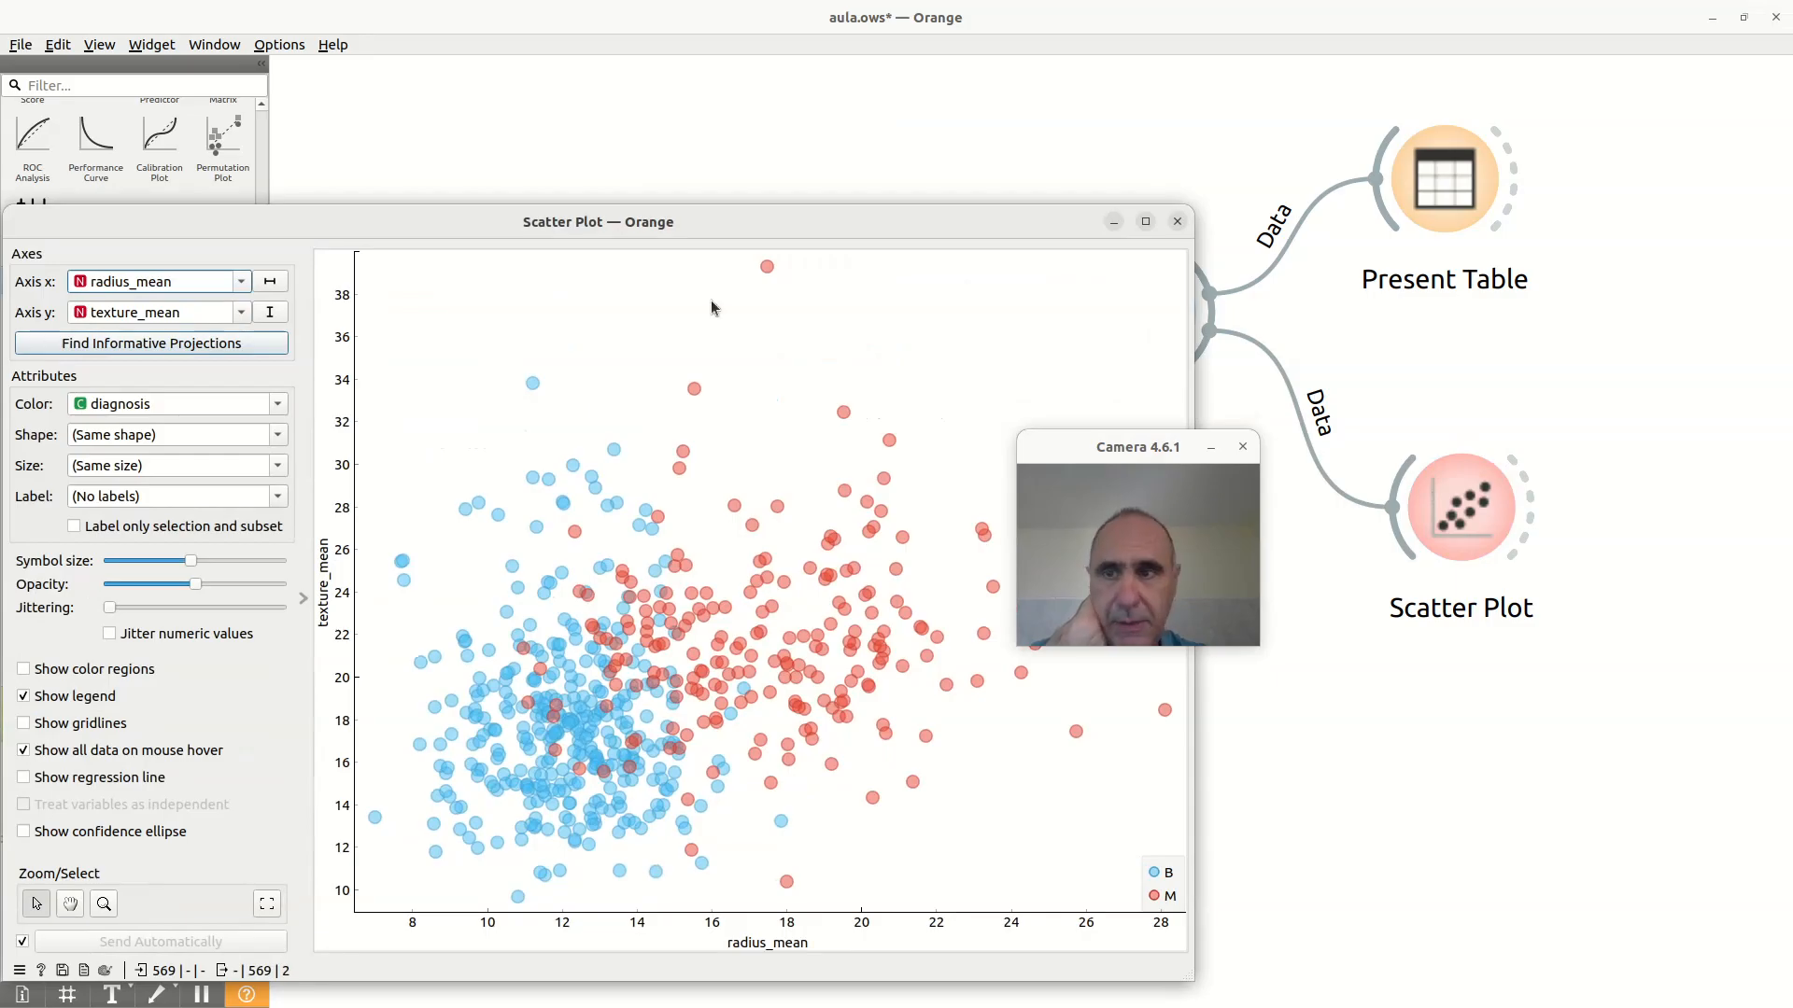
left_click_drag(673, 226, 1010, 200)
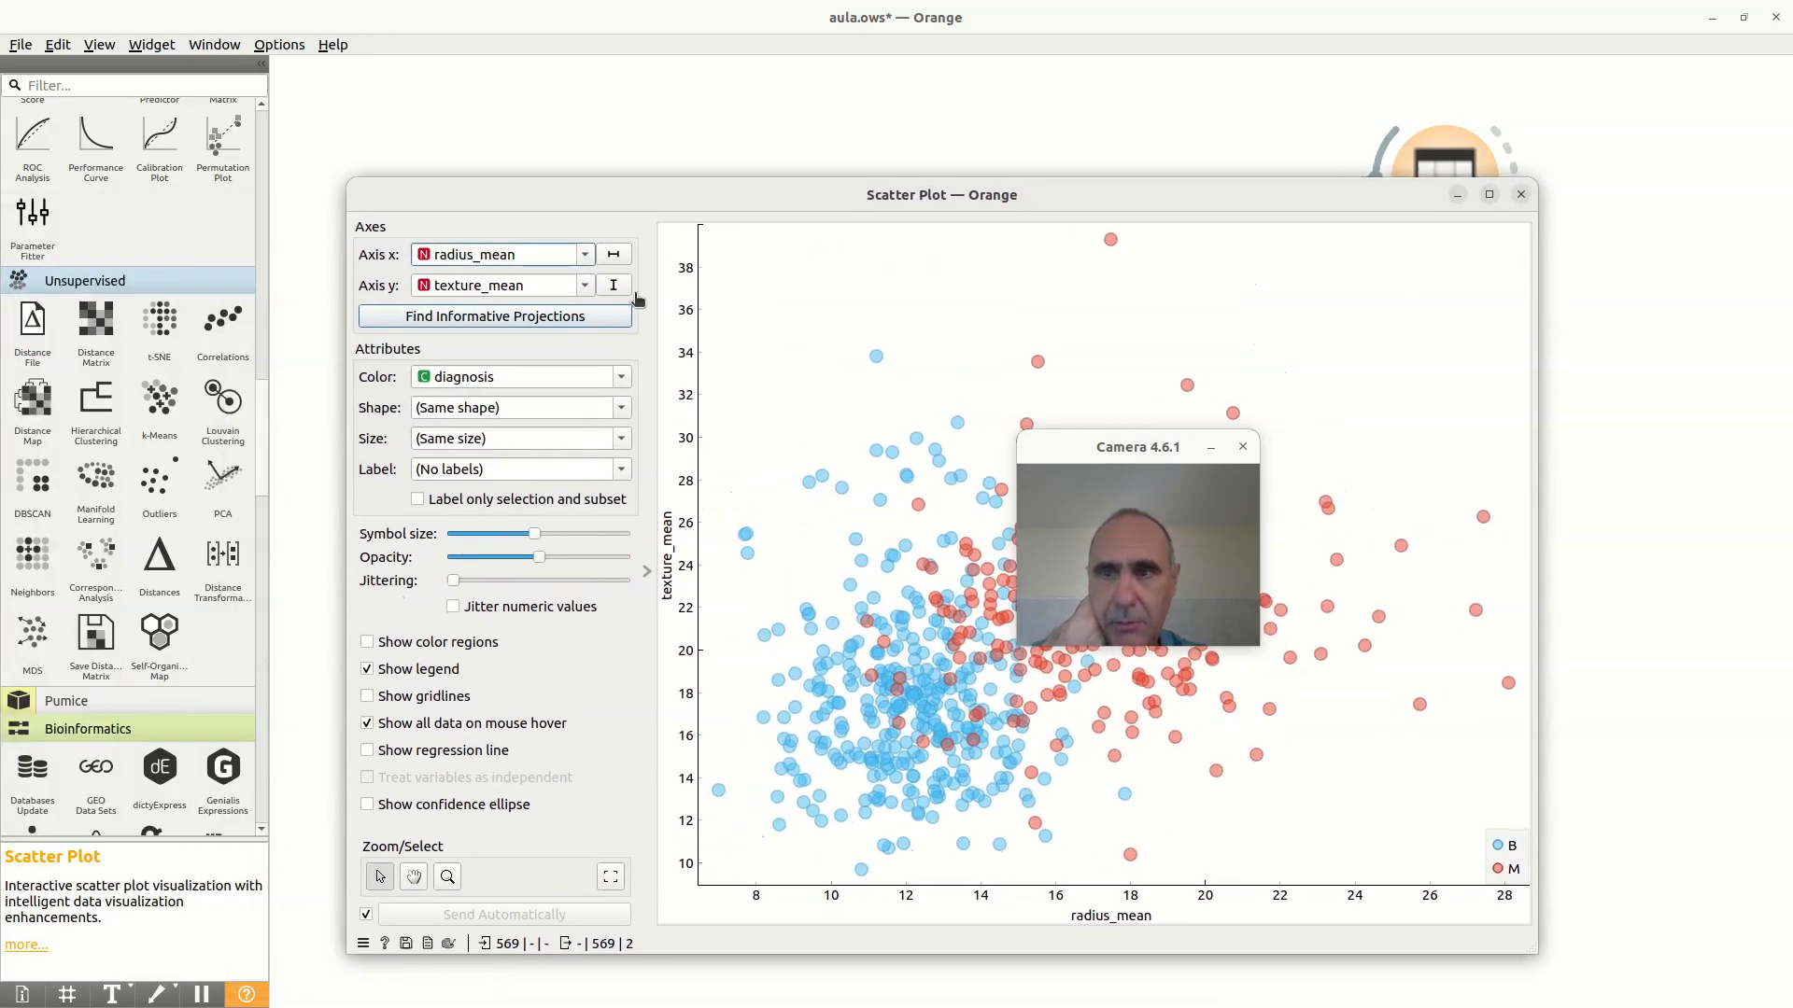
left_click_drag(1083, 458, 733, 236)
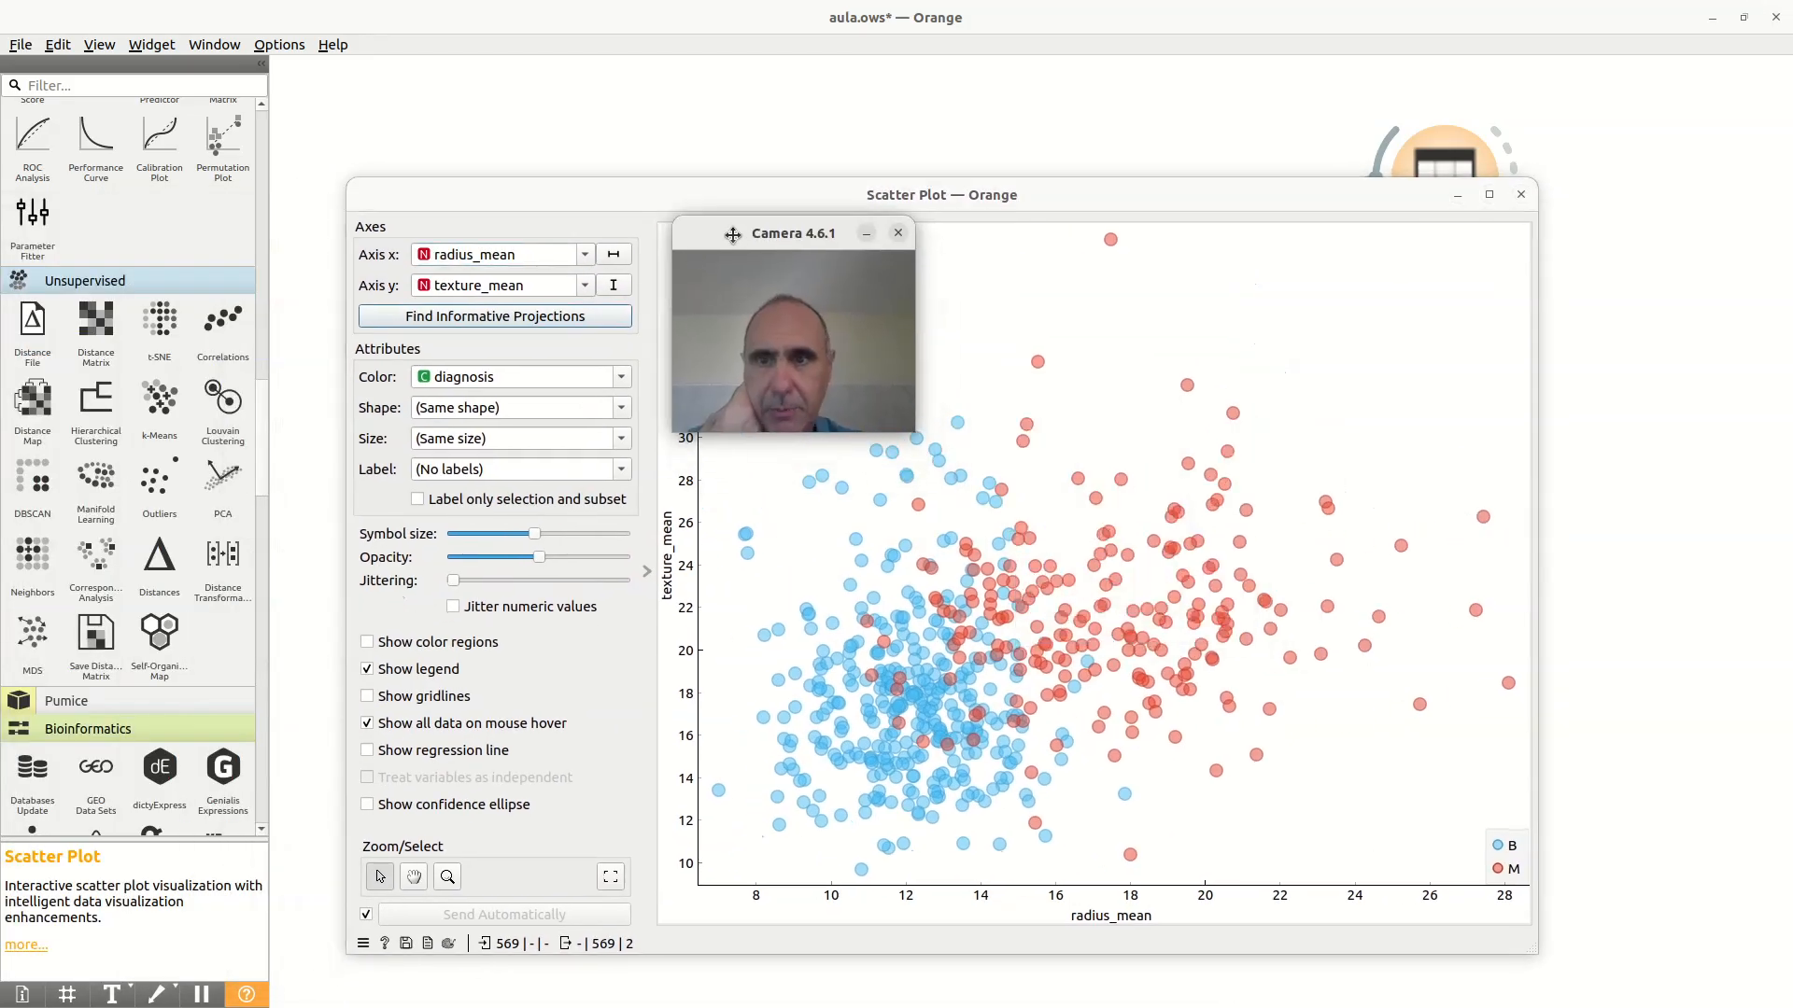
left_click(585, 287)
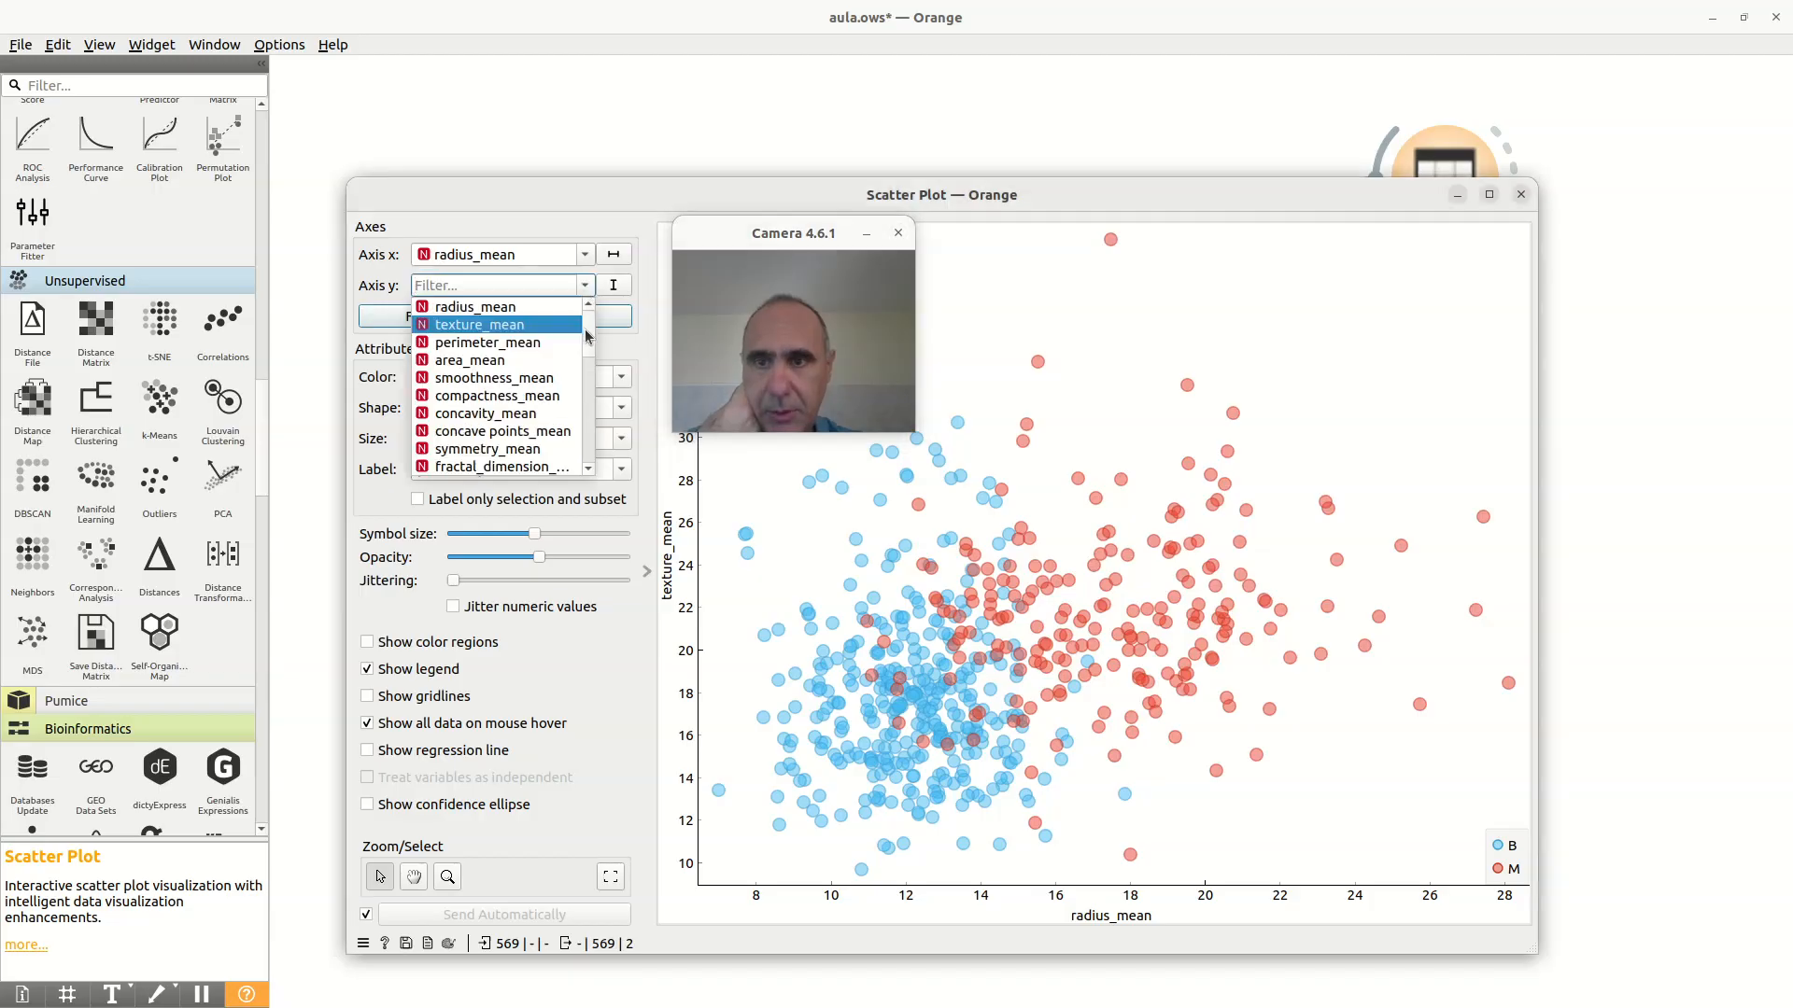
left_click_drag(587, 345, 584, 366)
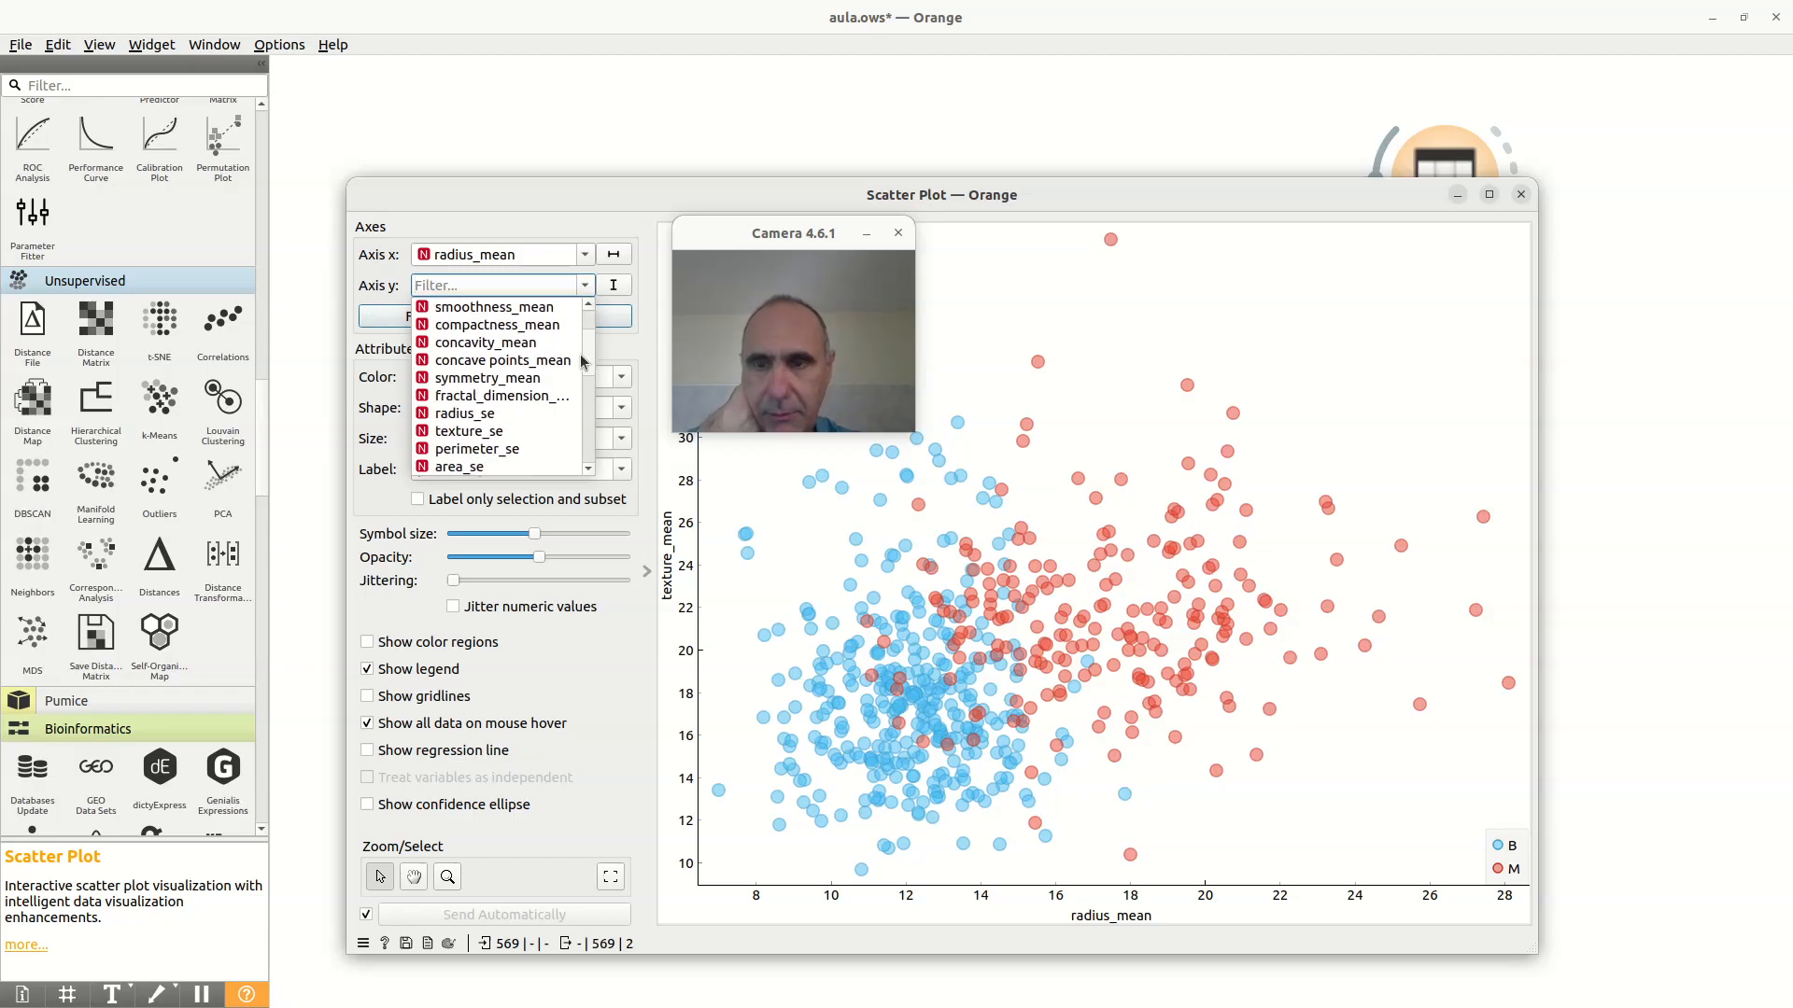
left_click(529, 399)
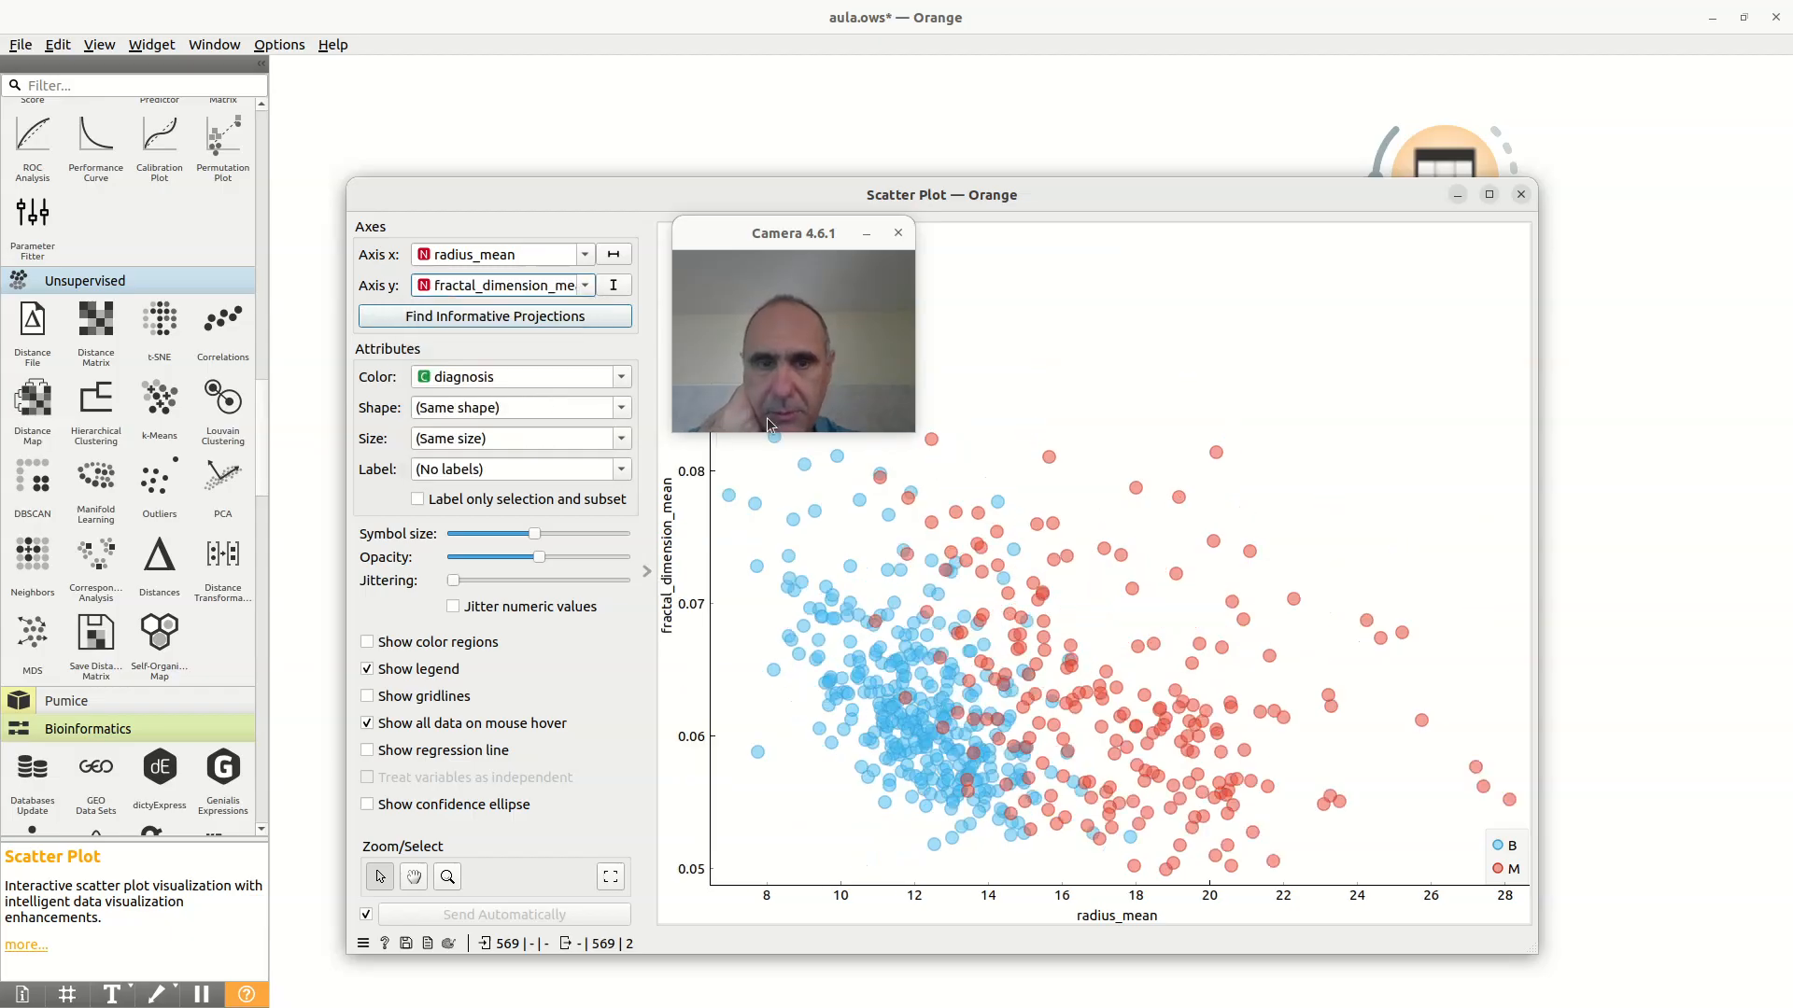
left_click_drag(824, 229, 1169, 233)
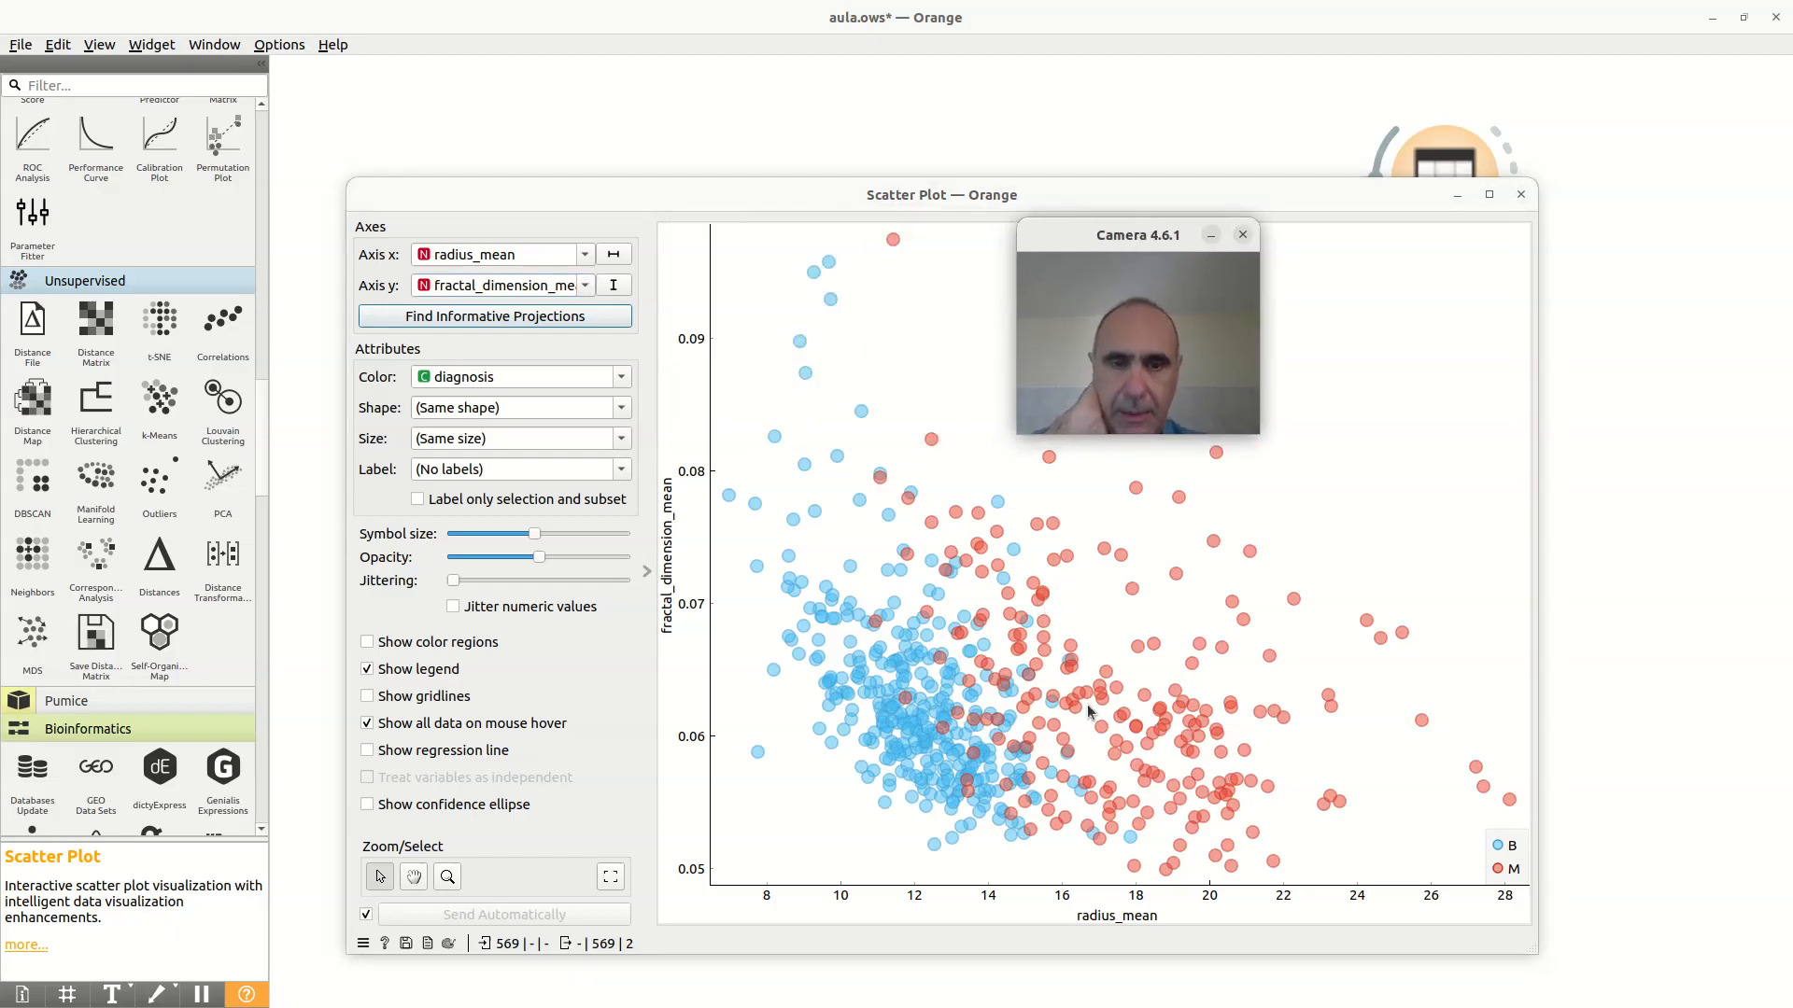
left_click_drag(1148, 247, 807, 271)
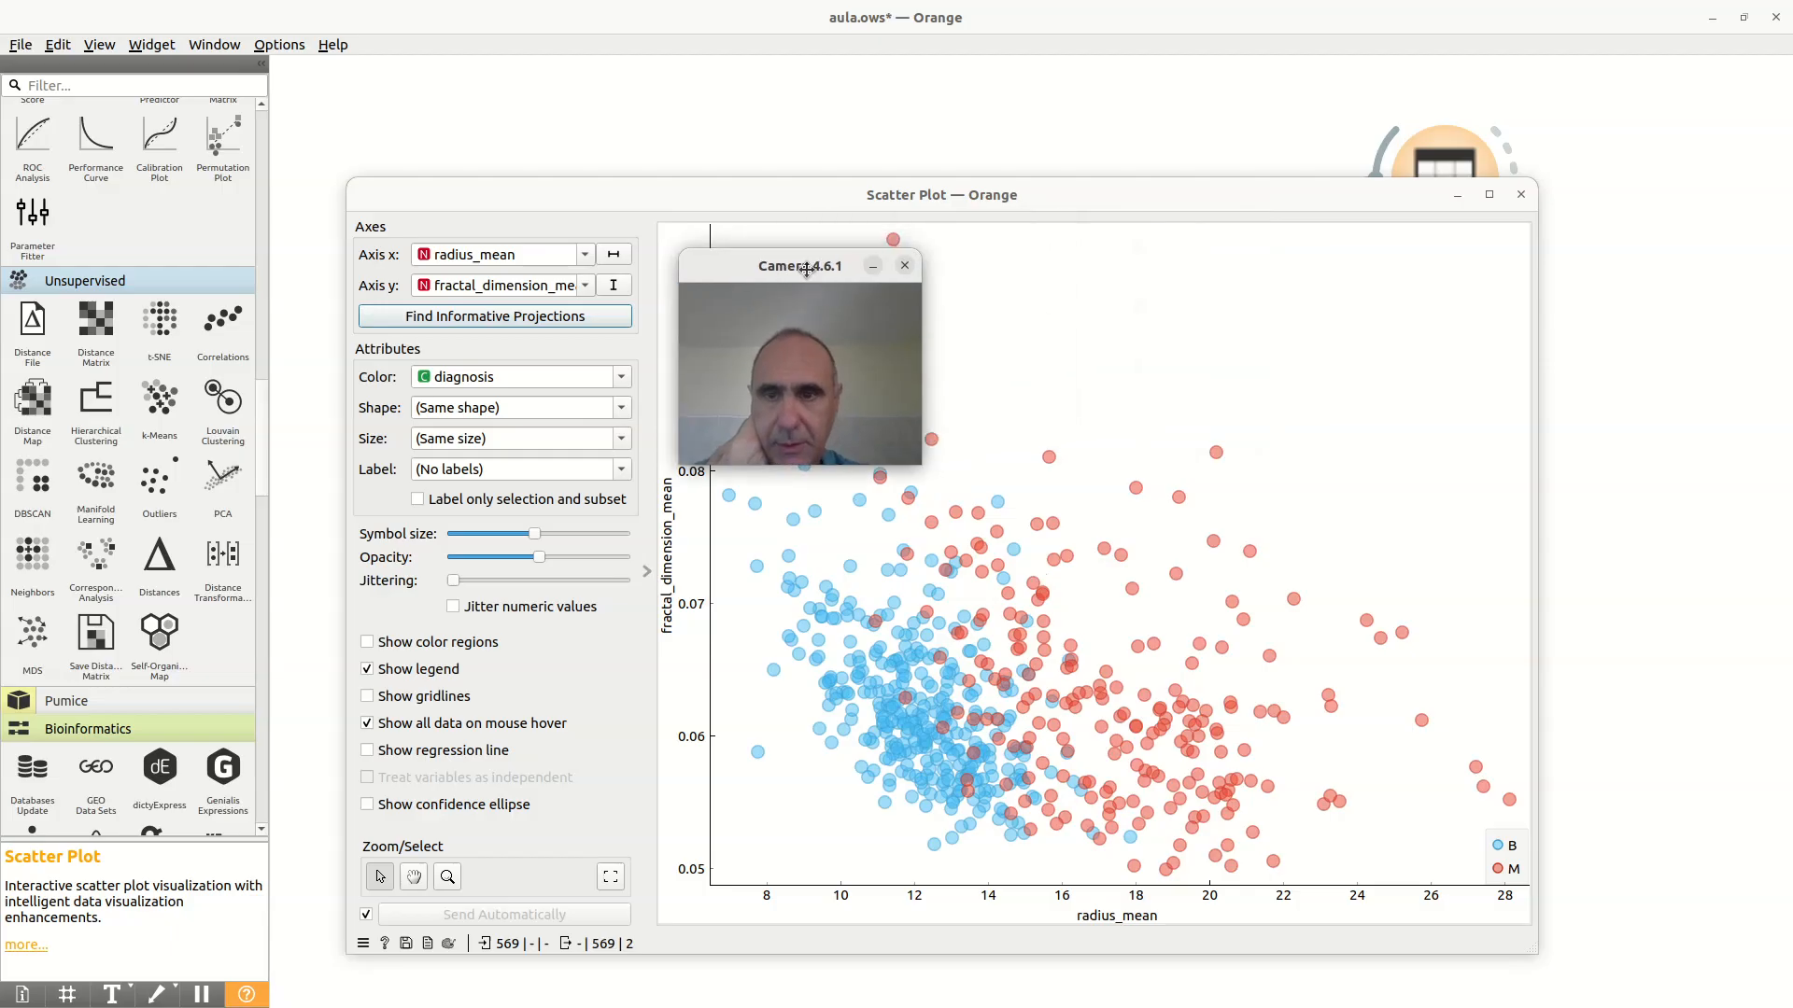
Step: Color the scatter plot points by Cluster for comparison, and return the coloring to diagnosis
left_click(580, 383)
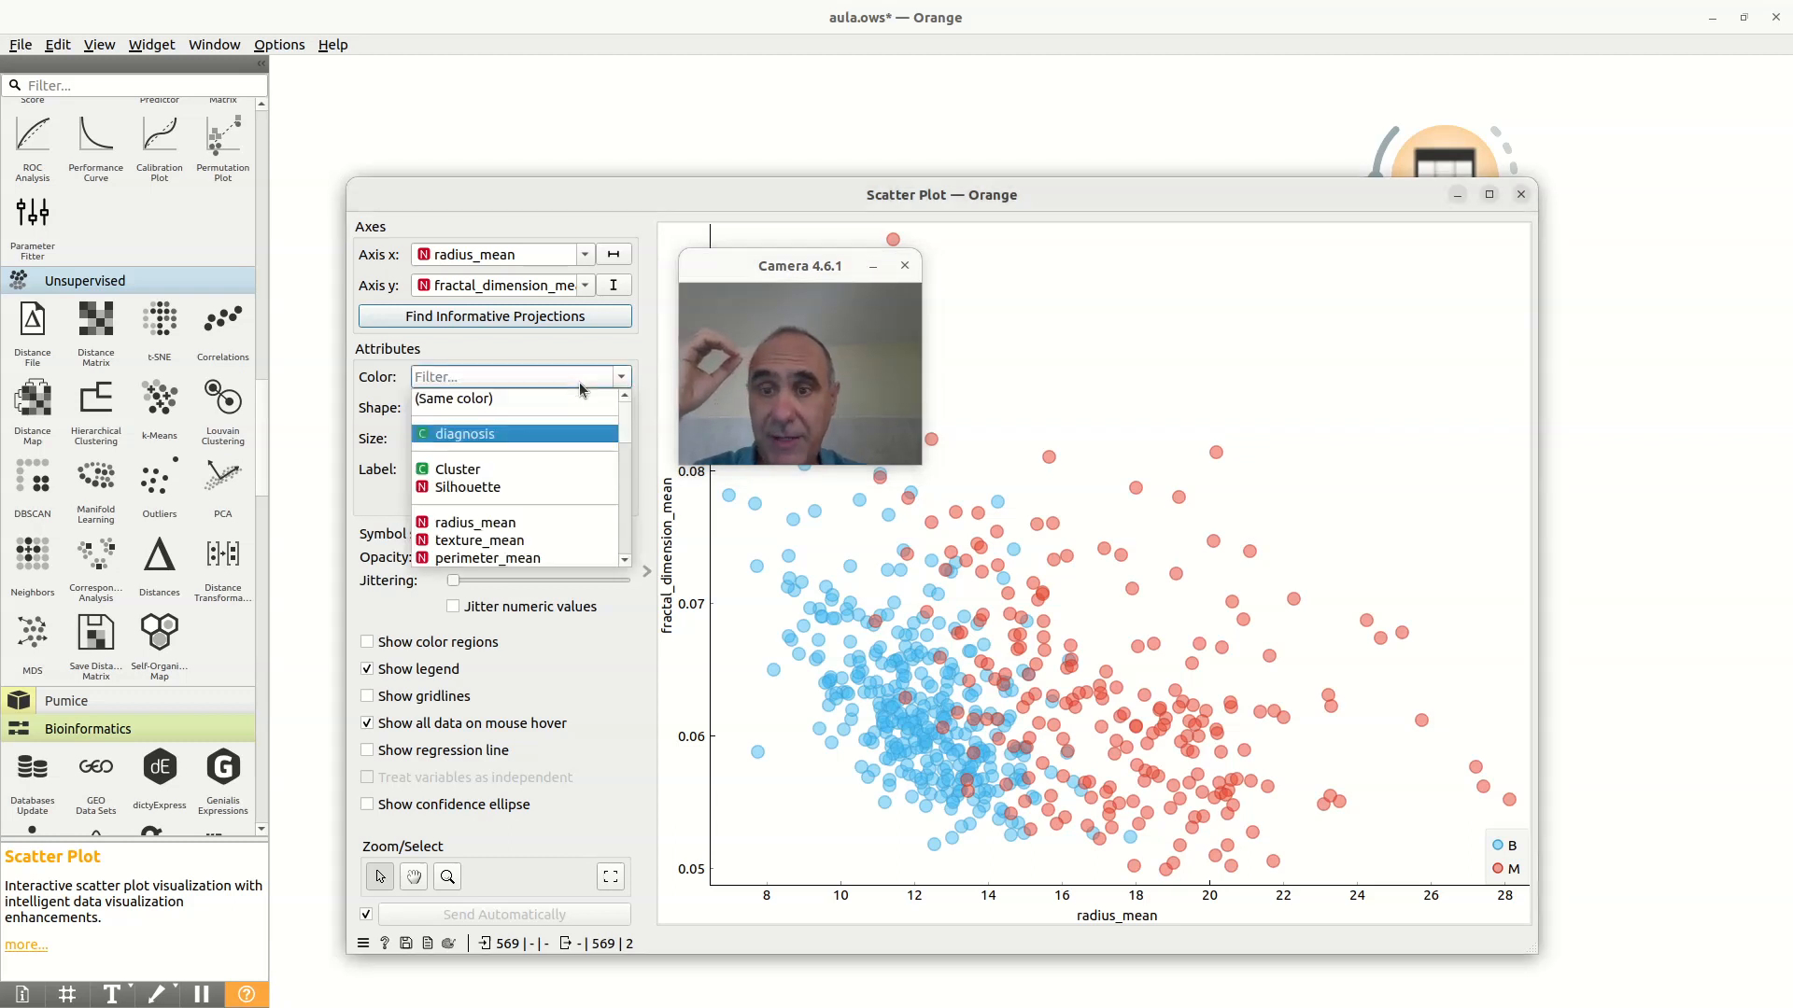
left_click(527, 468)
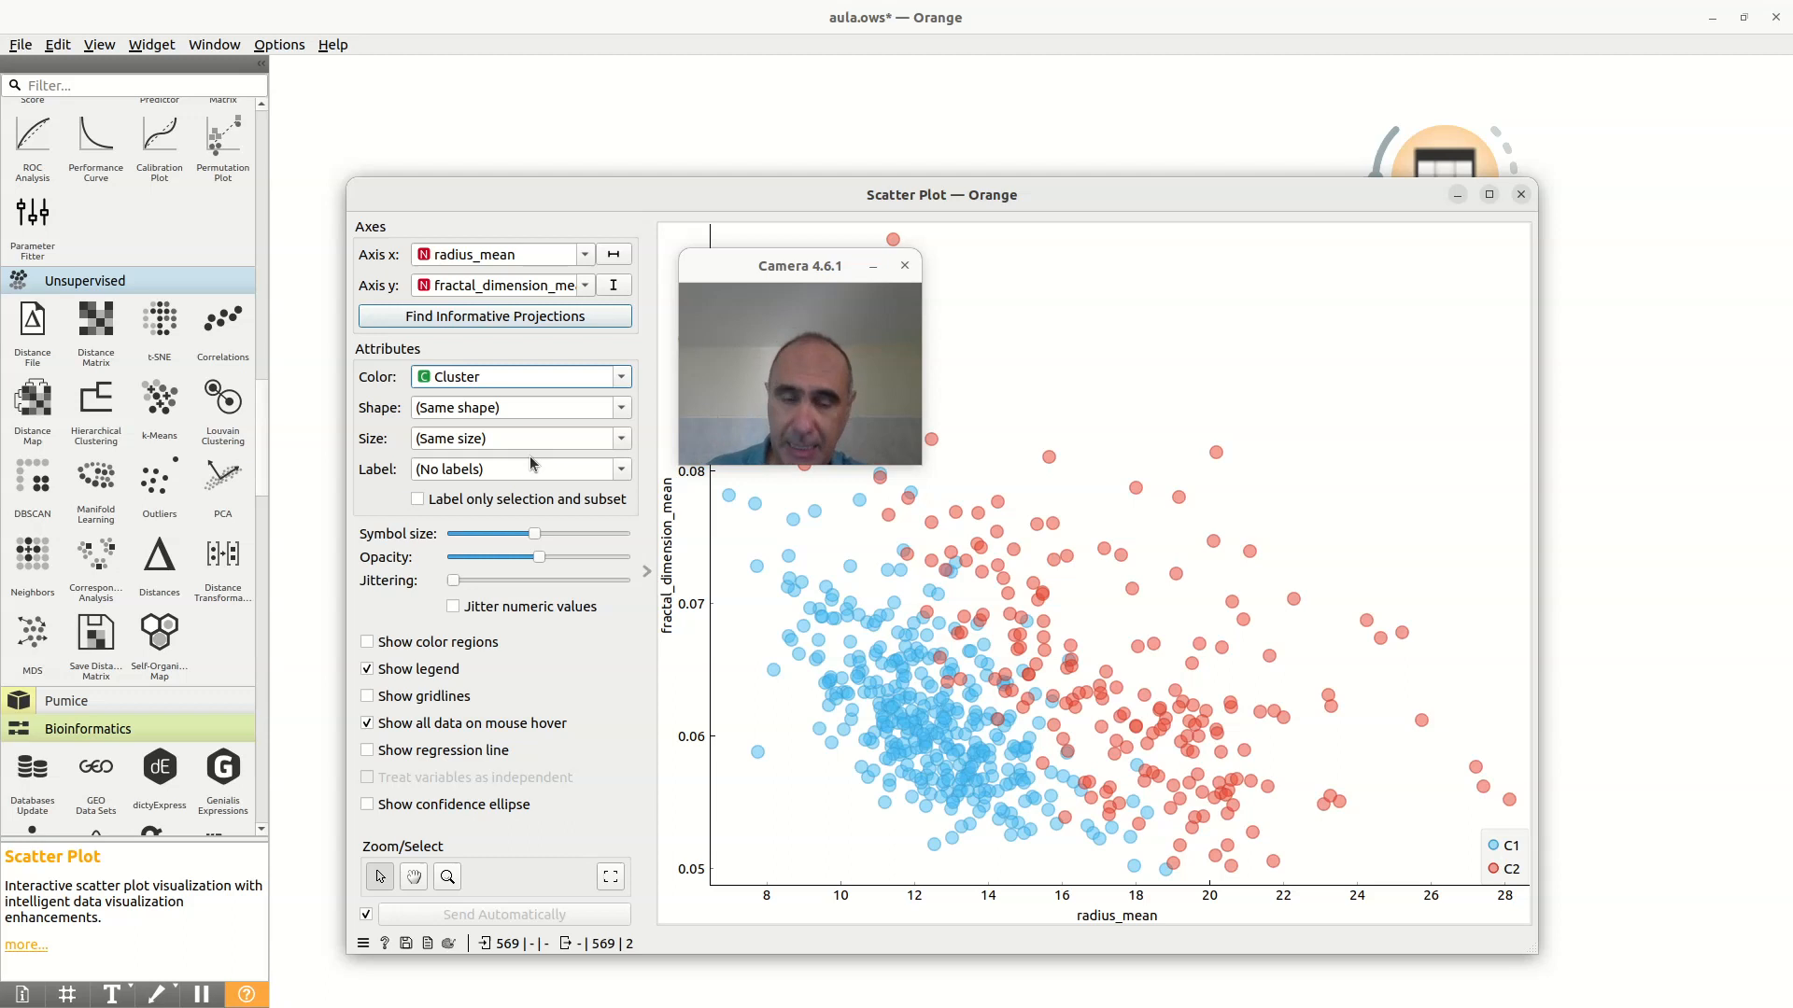
left_click(617, 383)
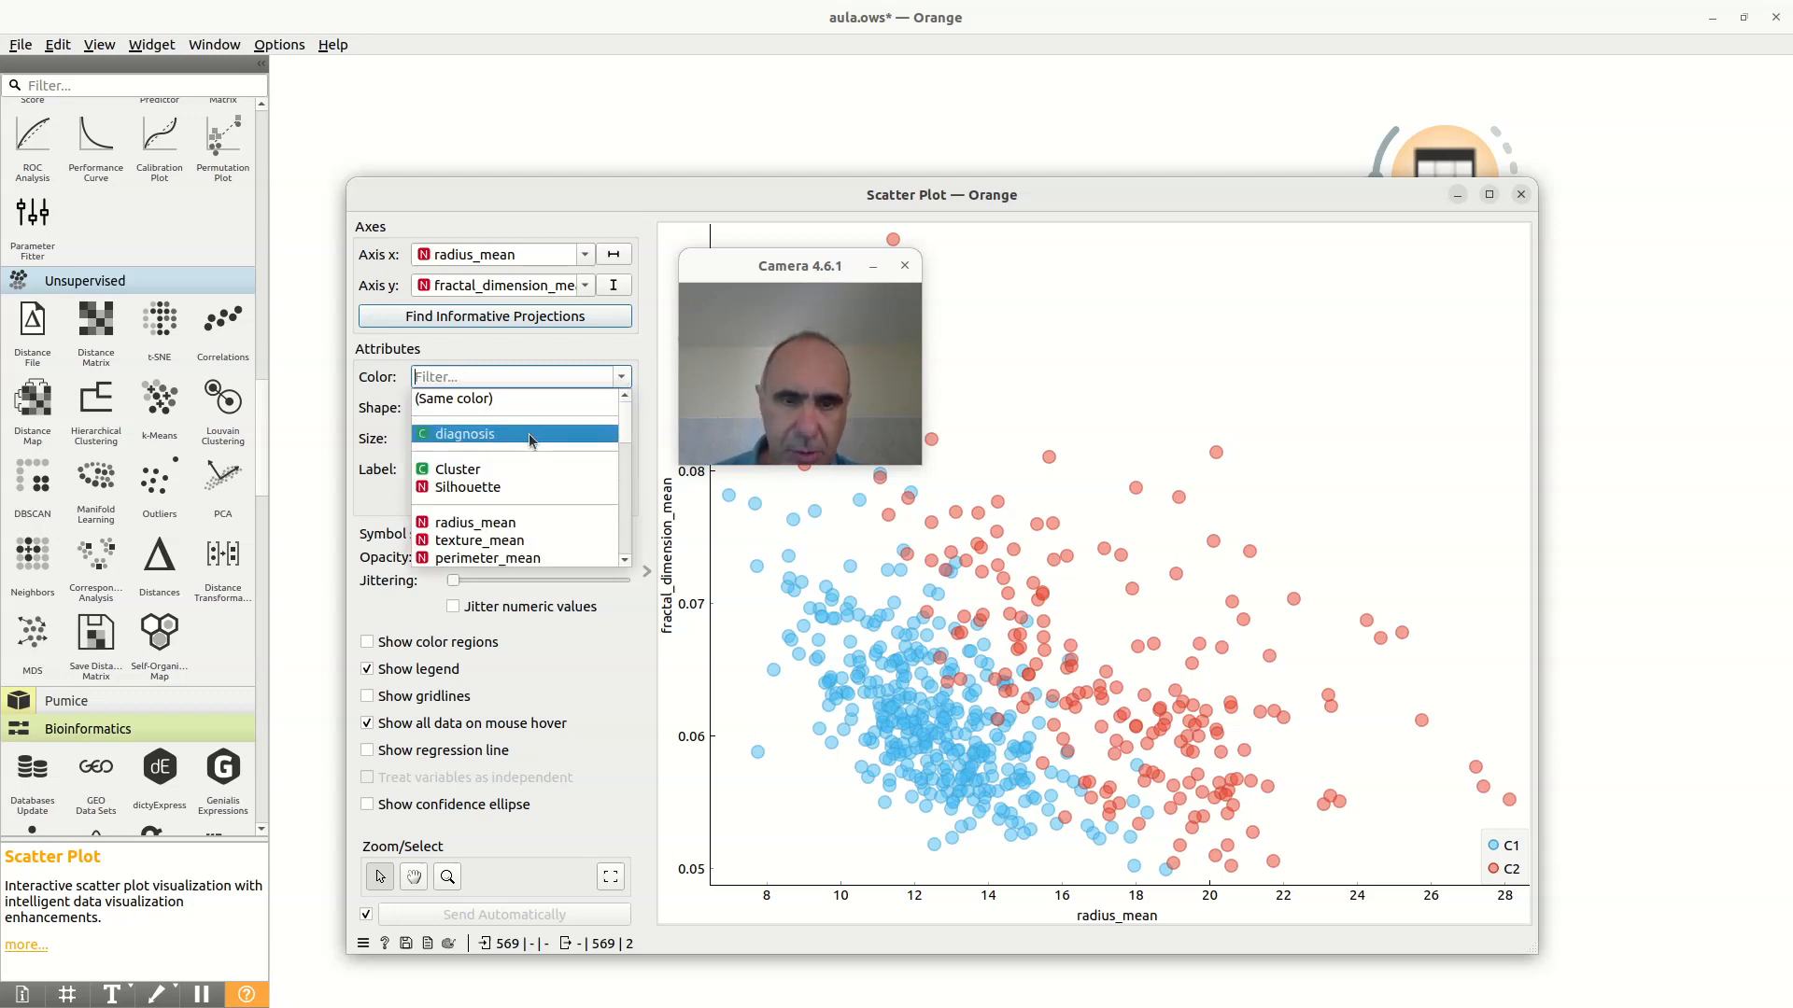
left_click(529, 435)
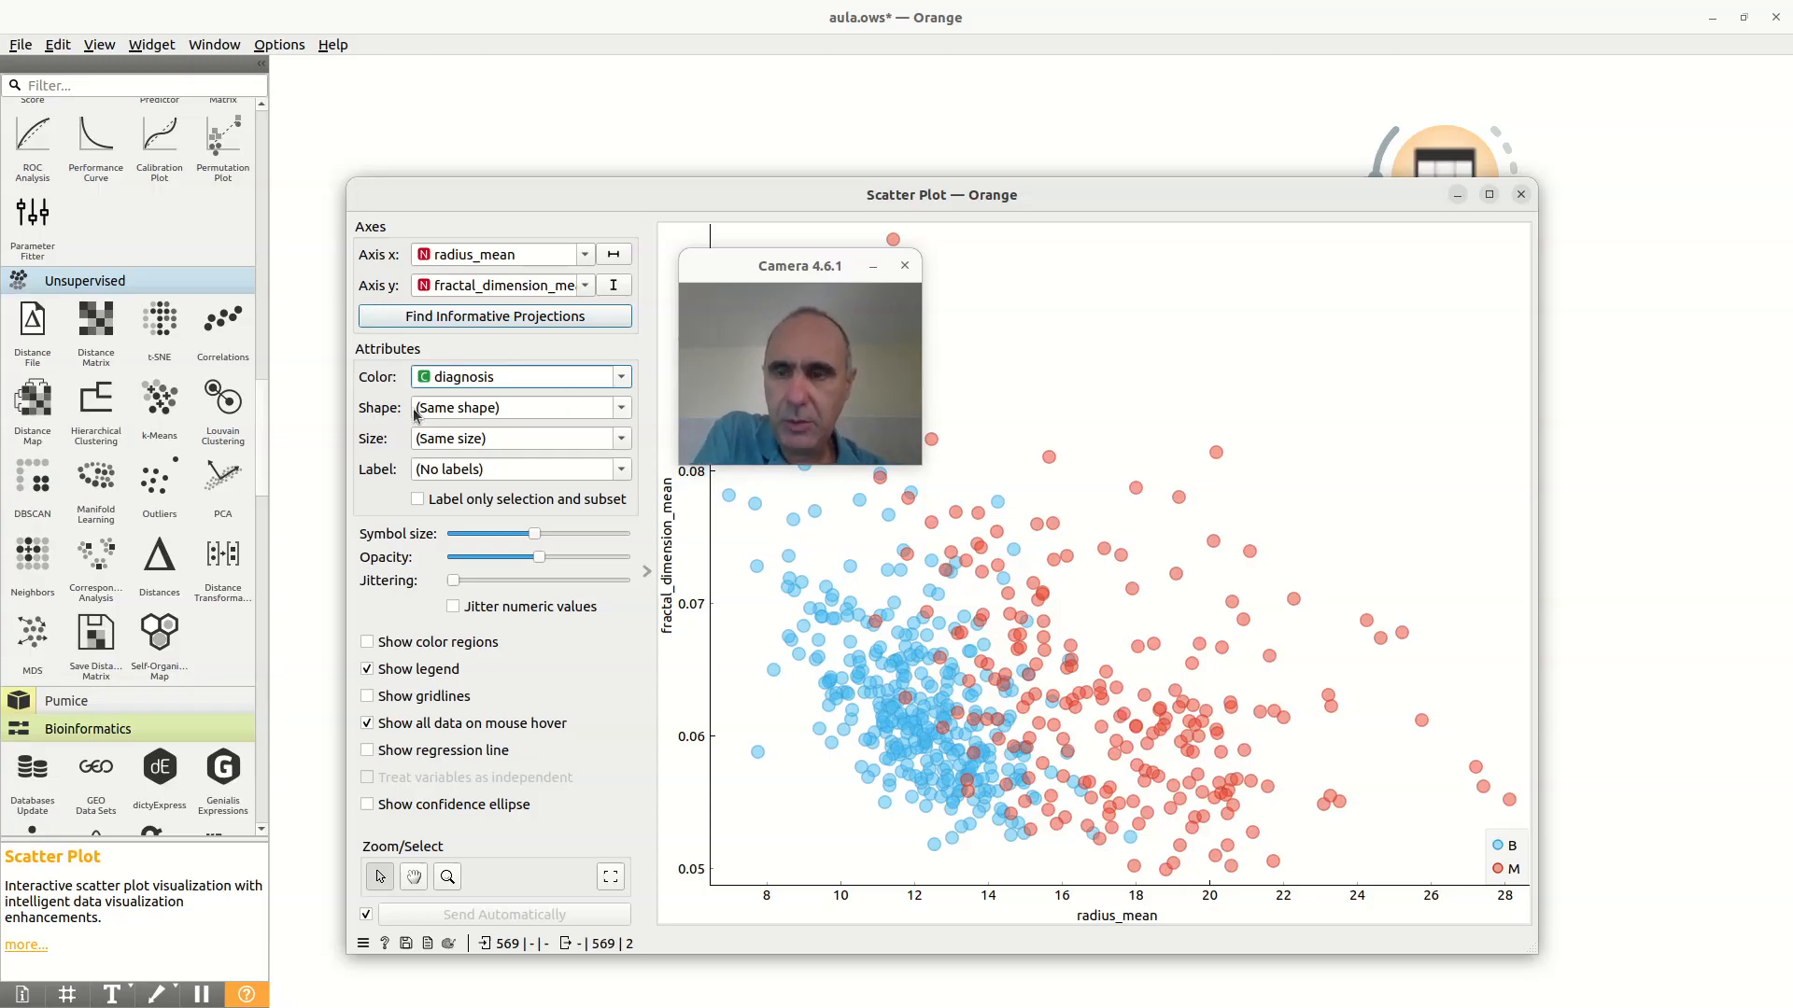
Step: Set the point shape to Cluster in the Scatter Plot, compare it with the diagnosis colors, and close the plot
left_click(442, 411)
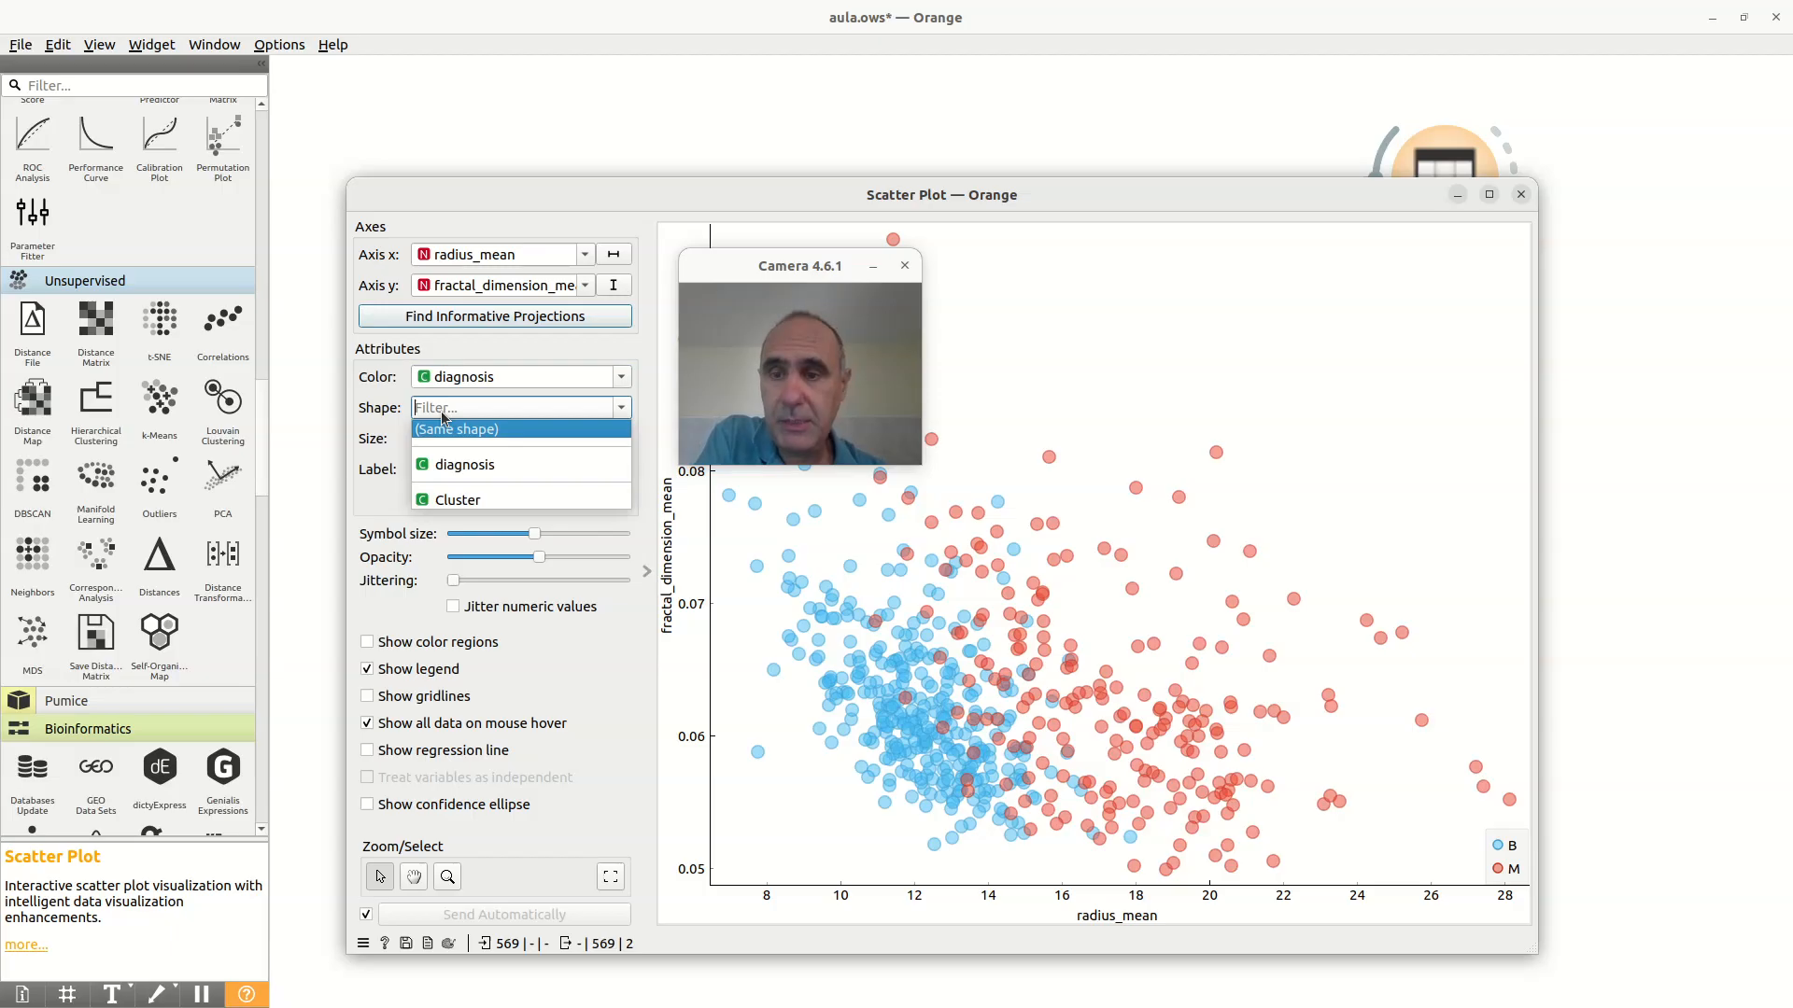
left_click(458, 502)
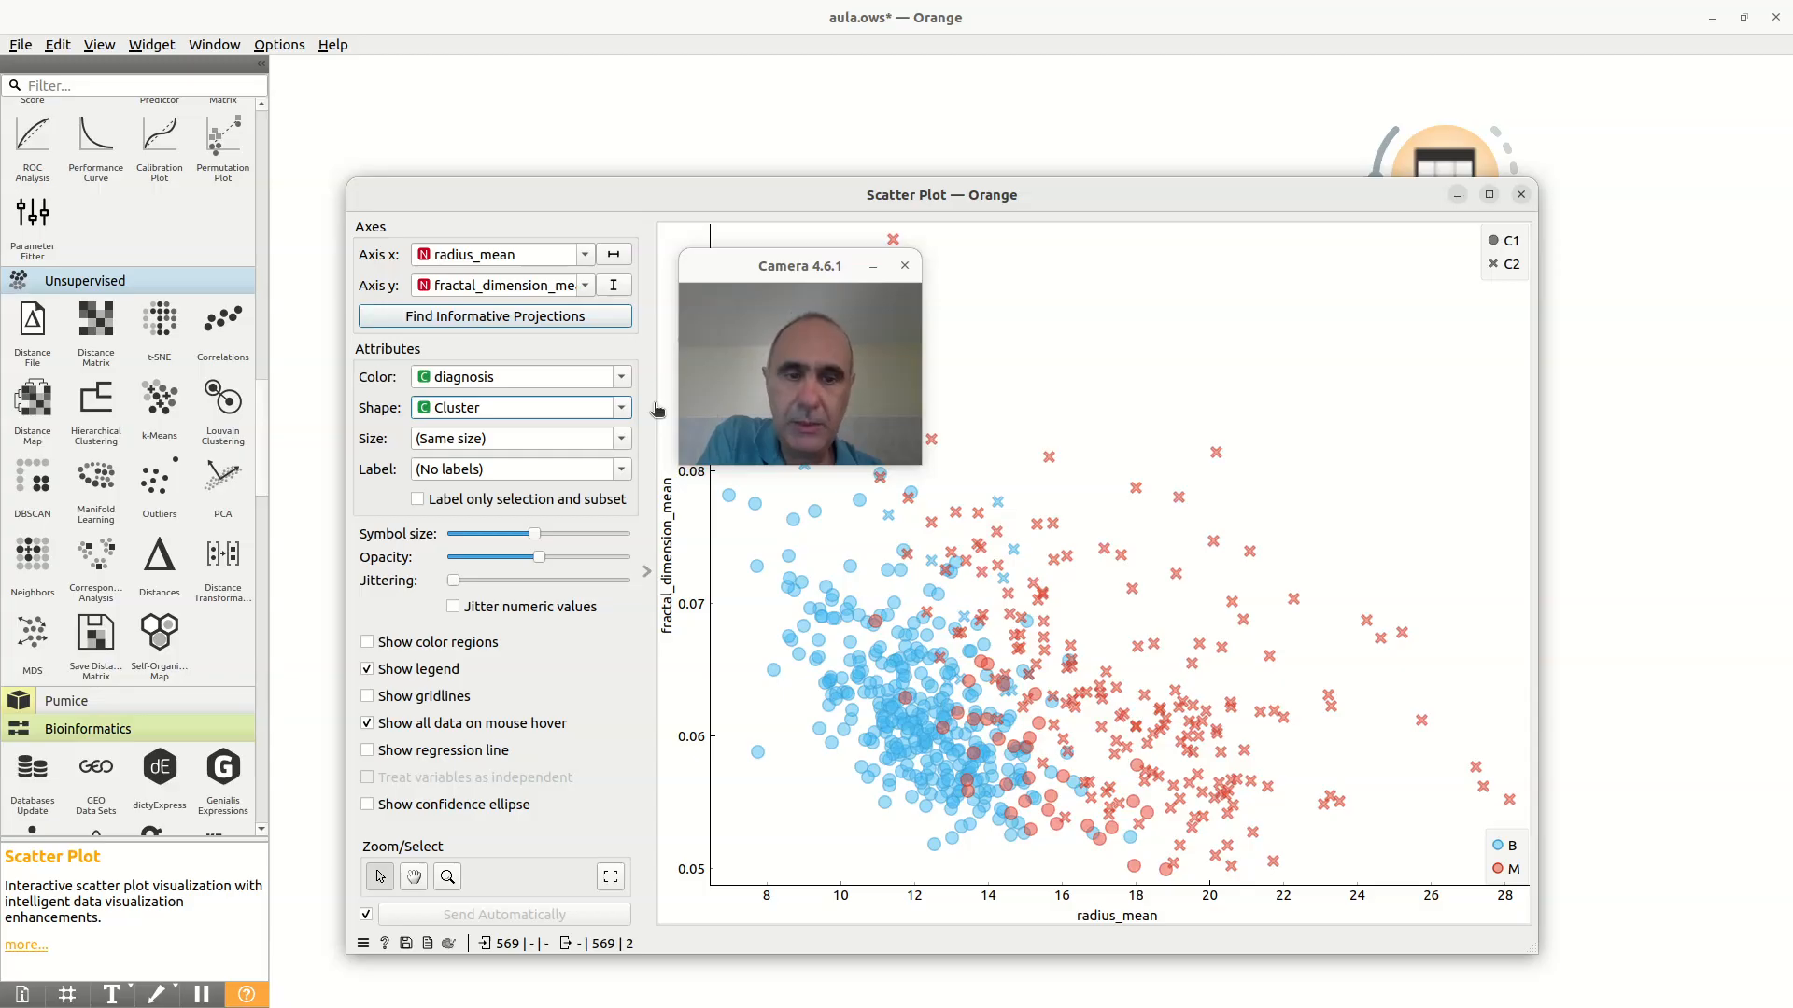
left_click_drag(771, 270, 1187, 360)
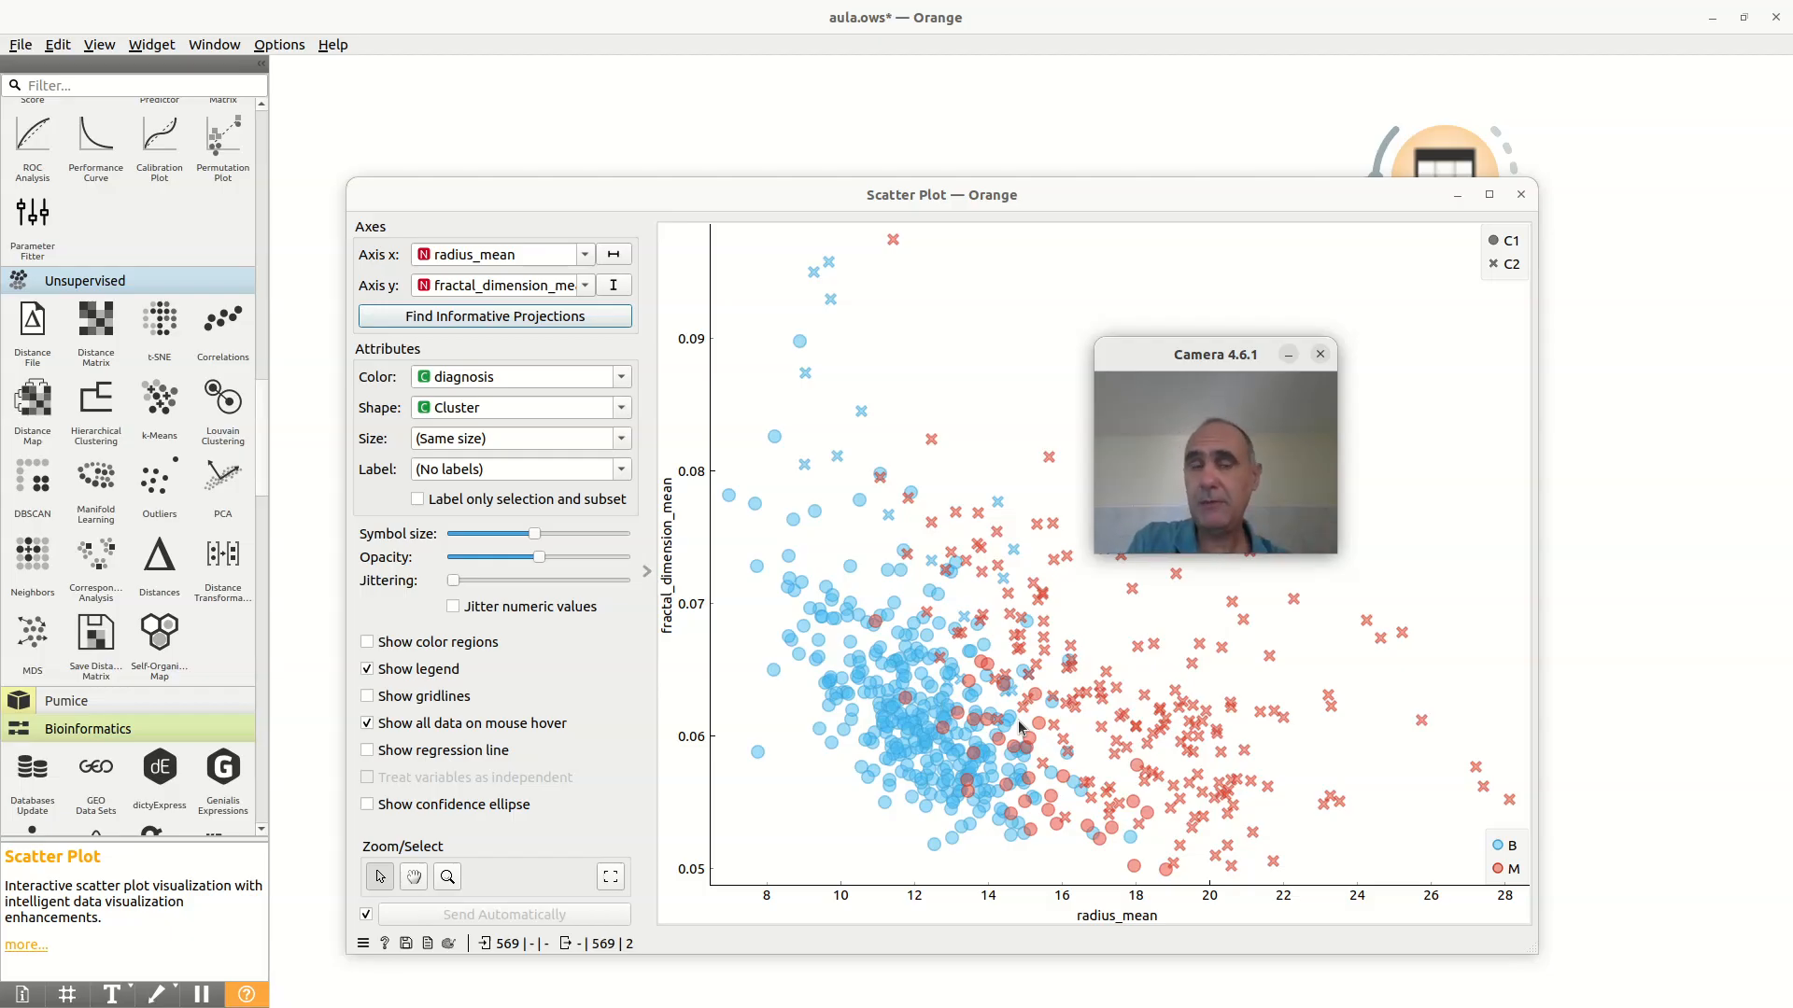
left_click(1520, 194)
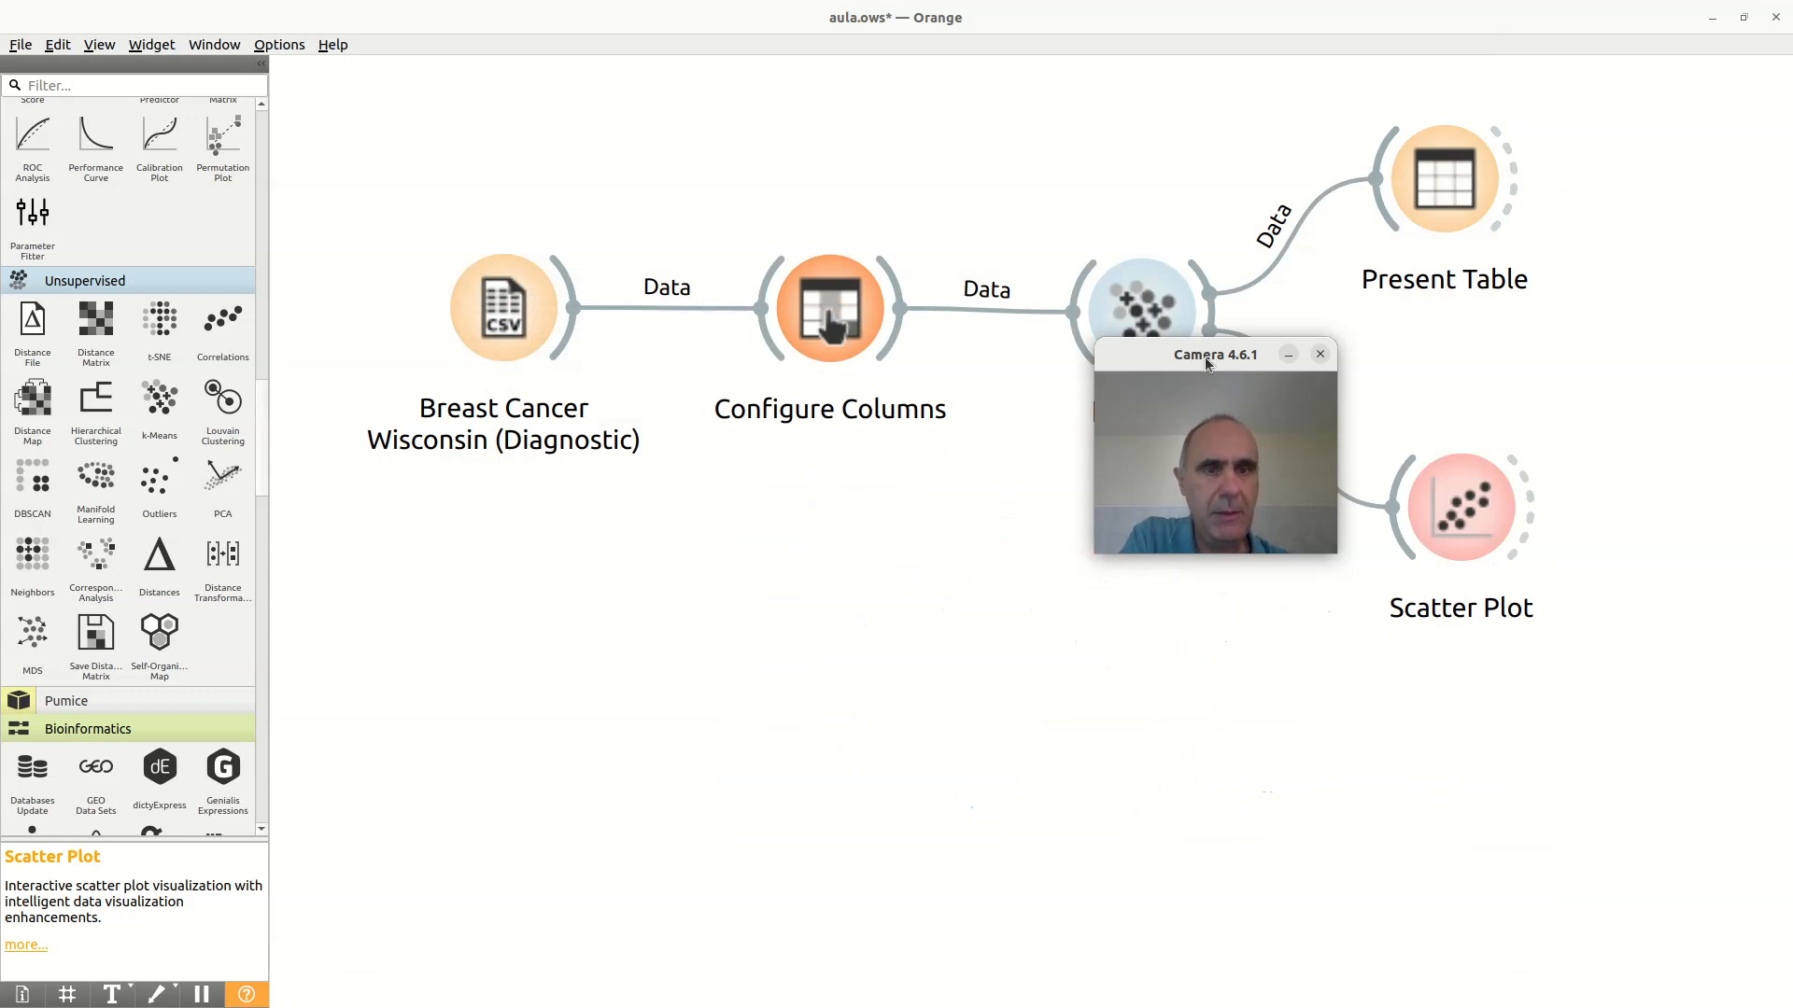
Step: Shift the Present Table widget slightly farther from k-Means on the canvas
left_click_drag(1206, 359, 1239, 587)
left_click_drag(1432, 209, 1444, 209)
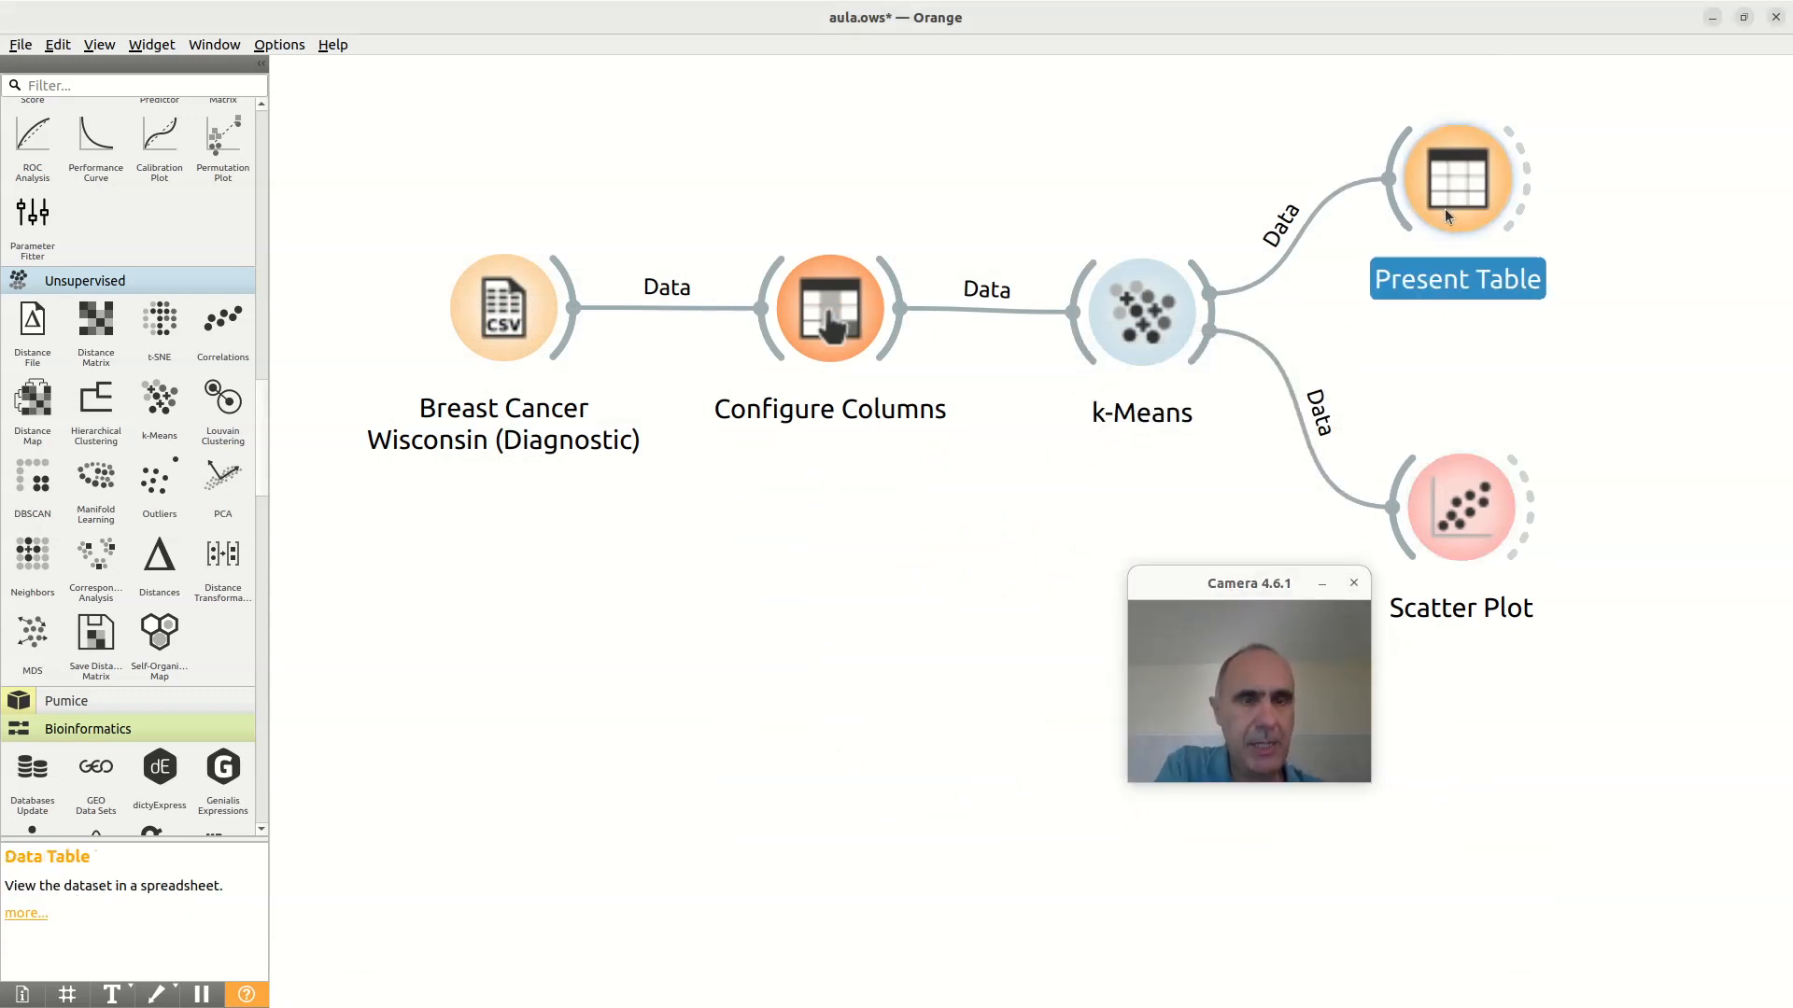